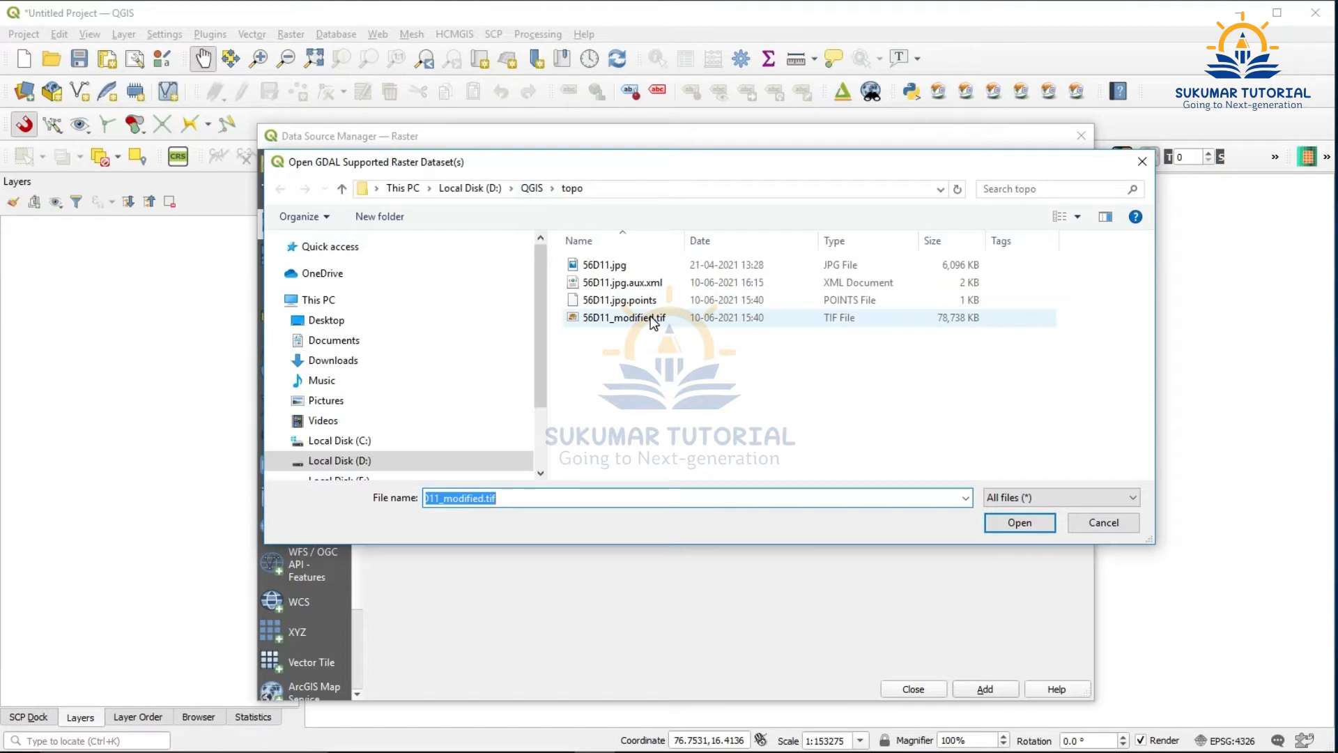
- Add the raster 56D11_modified.tif from the D:\QGIS\topo folder to the project as a layer
left_click(650, 320)
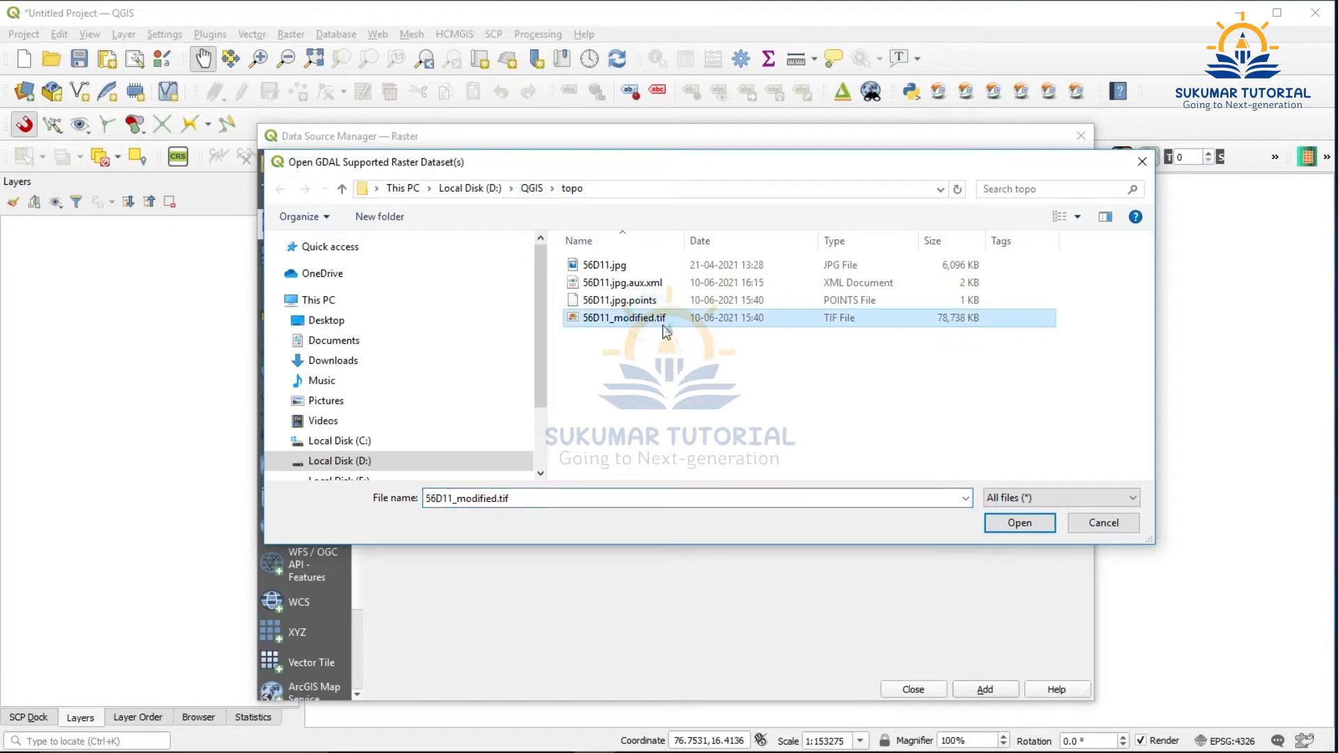
left_click(1021, 524)
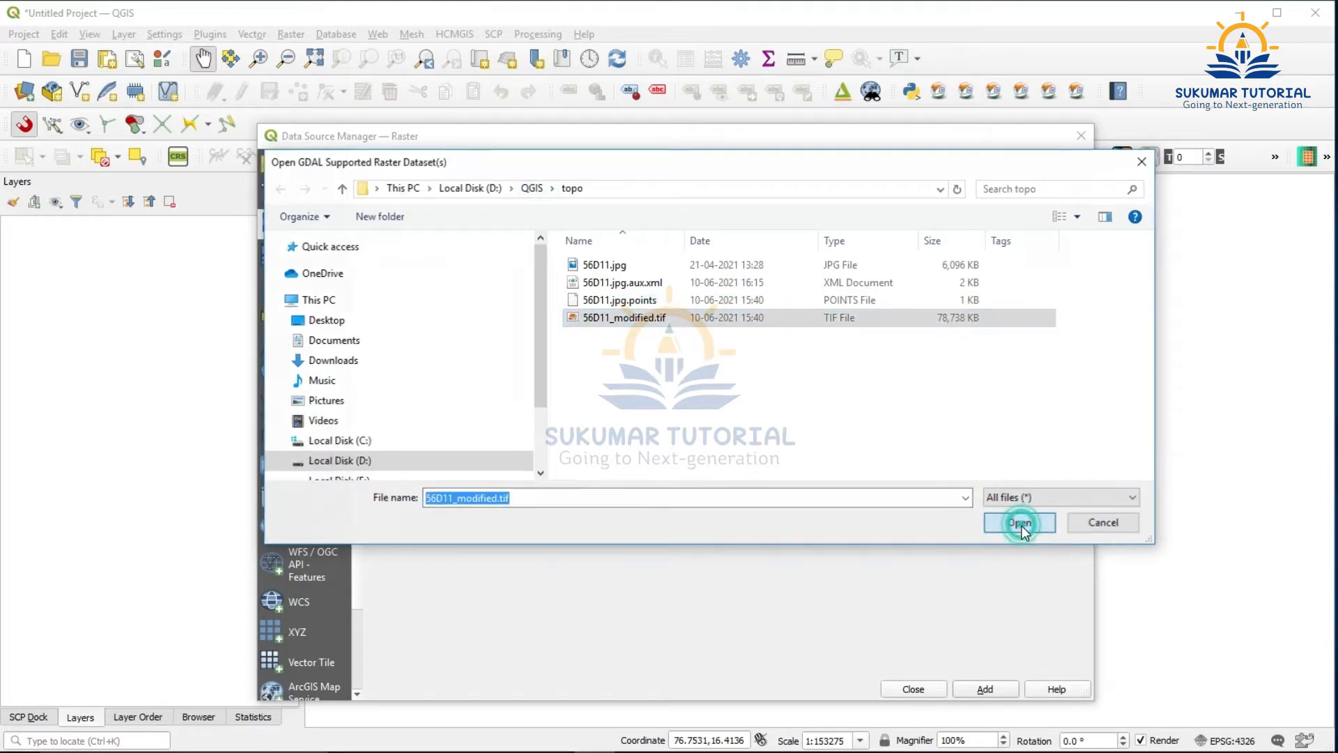
left_click(994, 688)
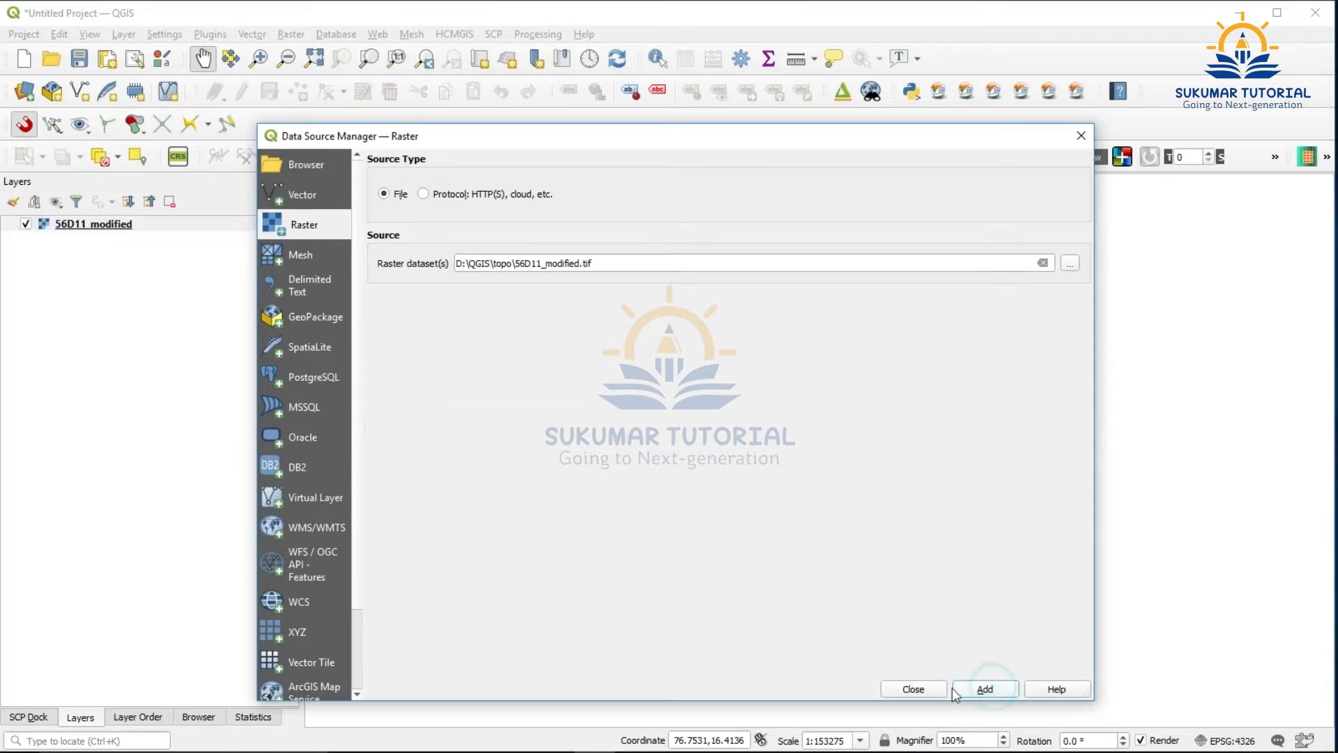
left_click(912, 688)
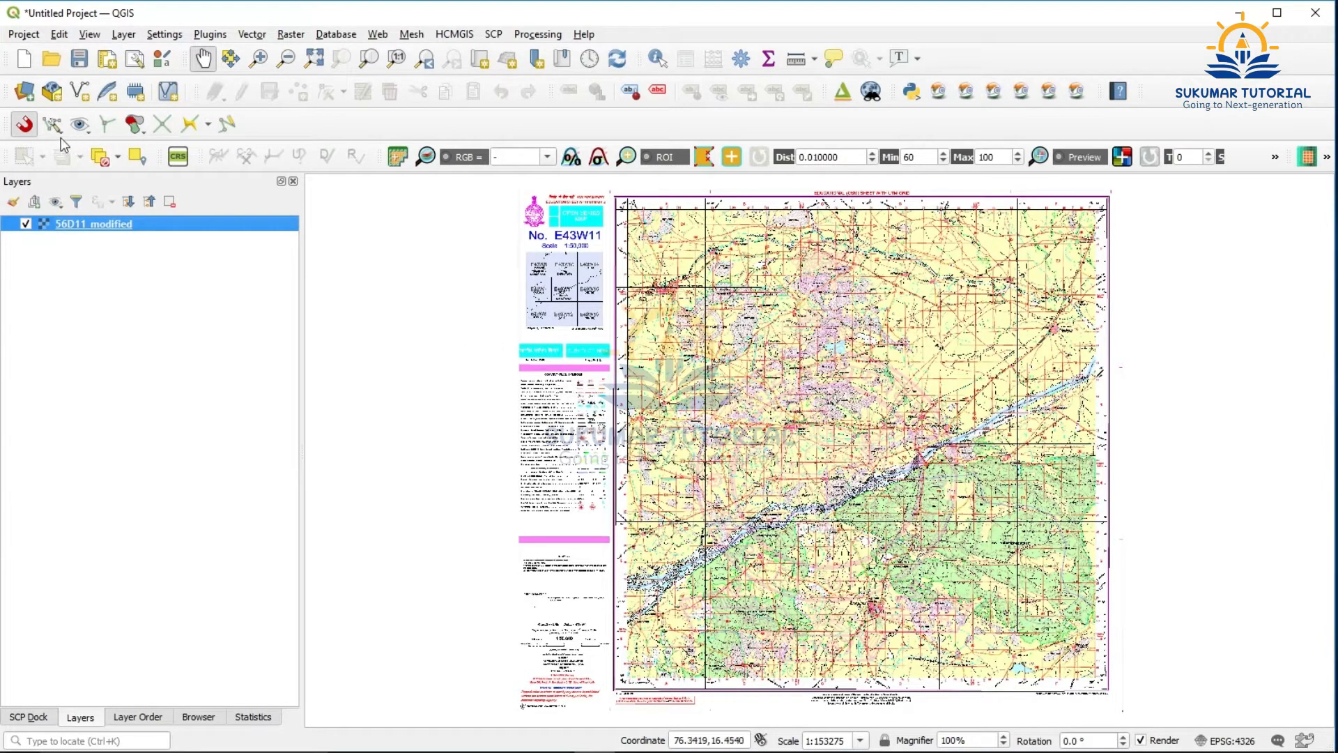
- Make sure snapping is enabled and apply it to all layers
left_click(23, 126)
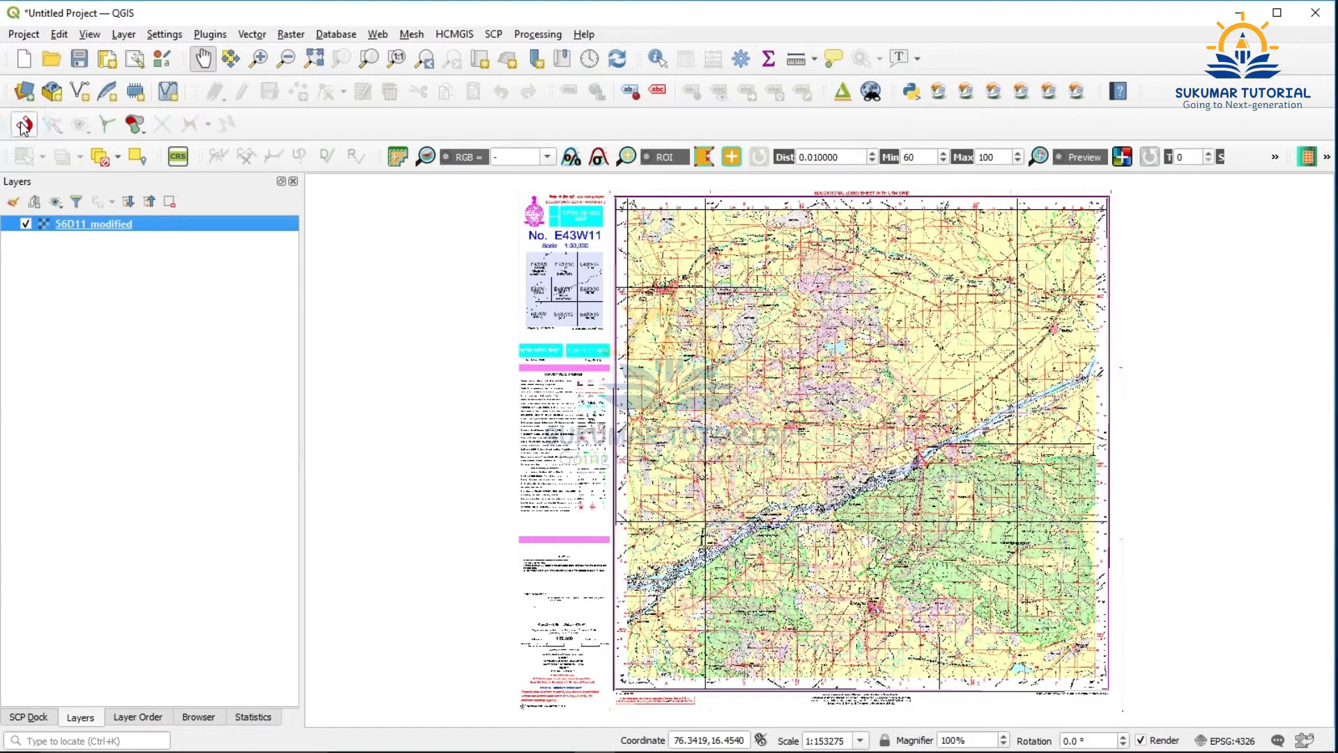
left_click(24, 126)
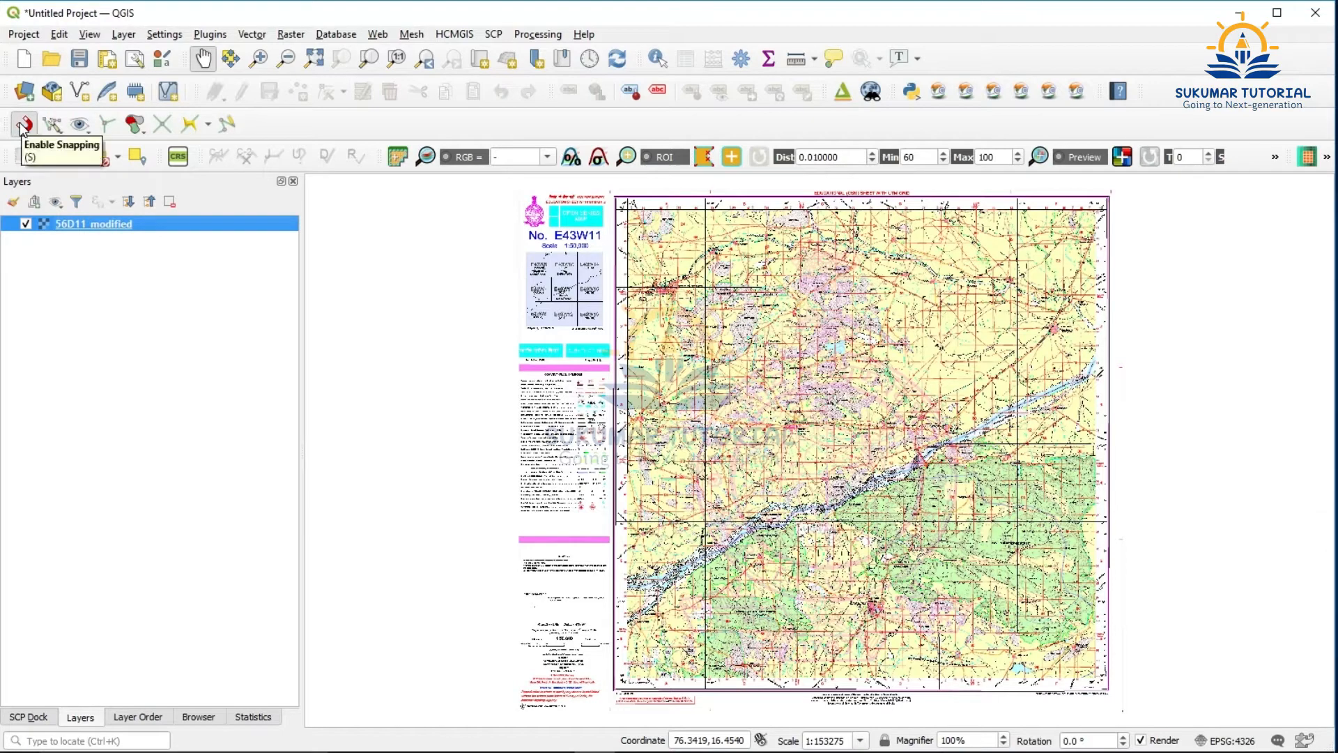
left_click(55, 128)
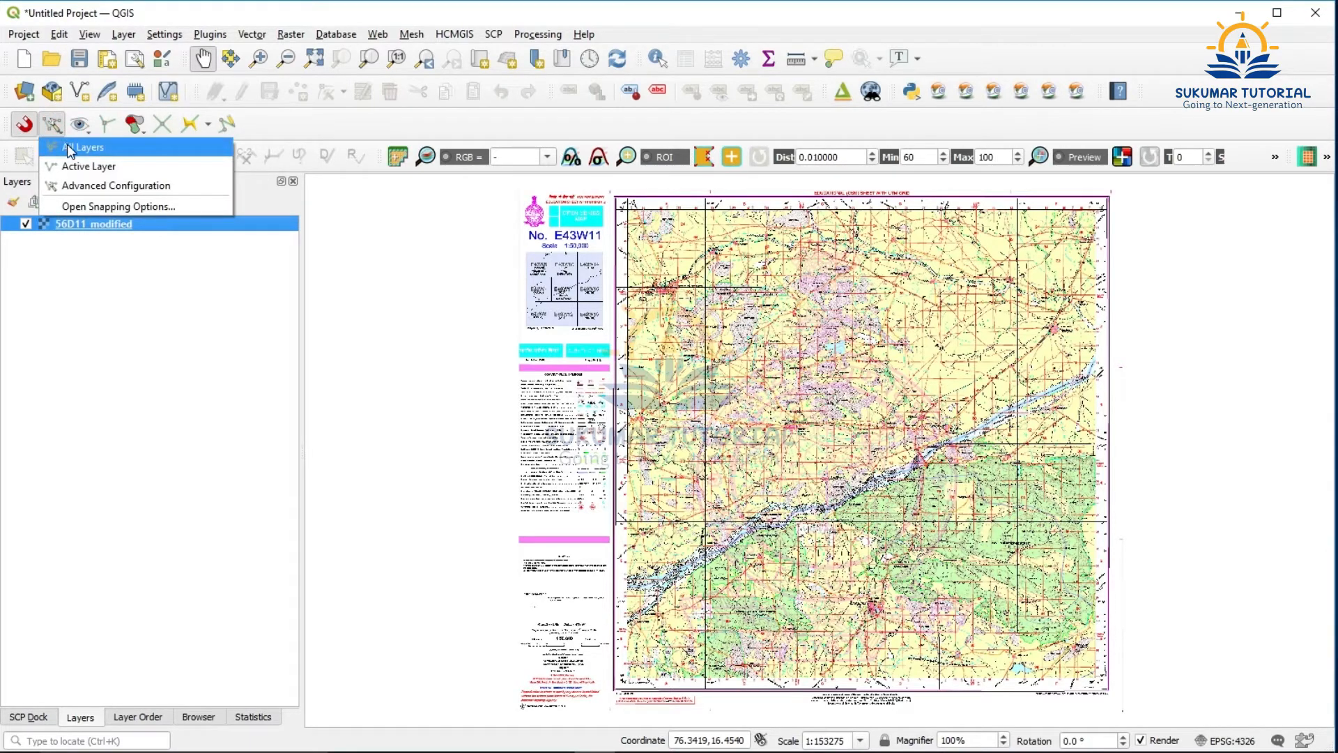
left_click(70, 149)
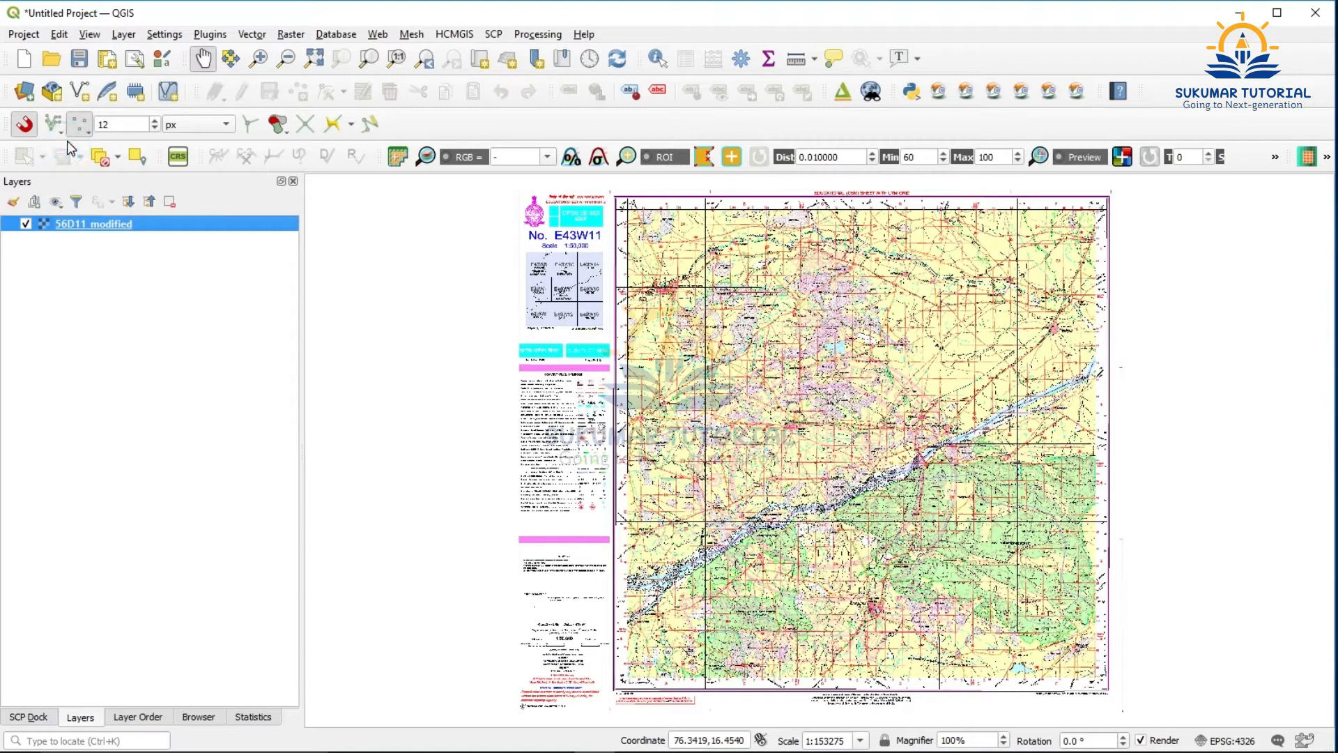
- Set the project snapping options to avoid overlap on the active layer
left_click(61, 132)
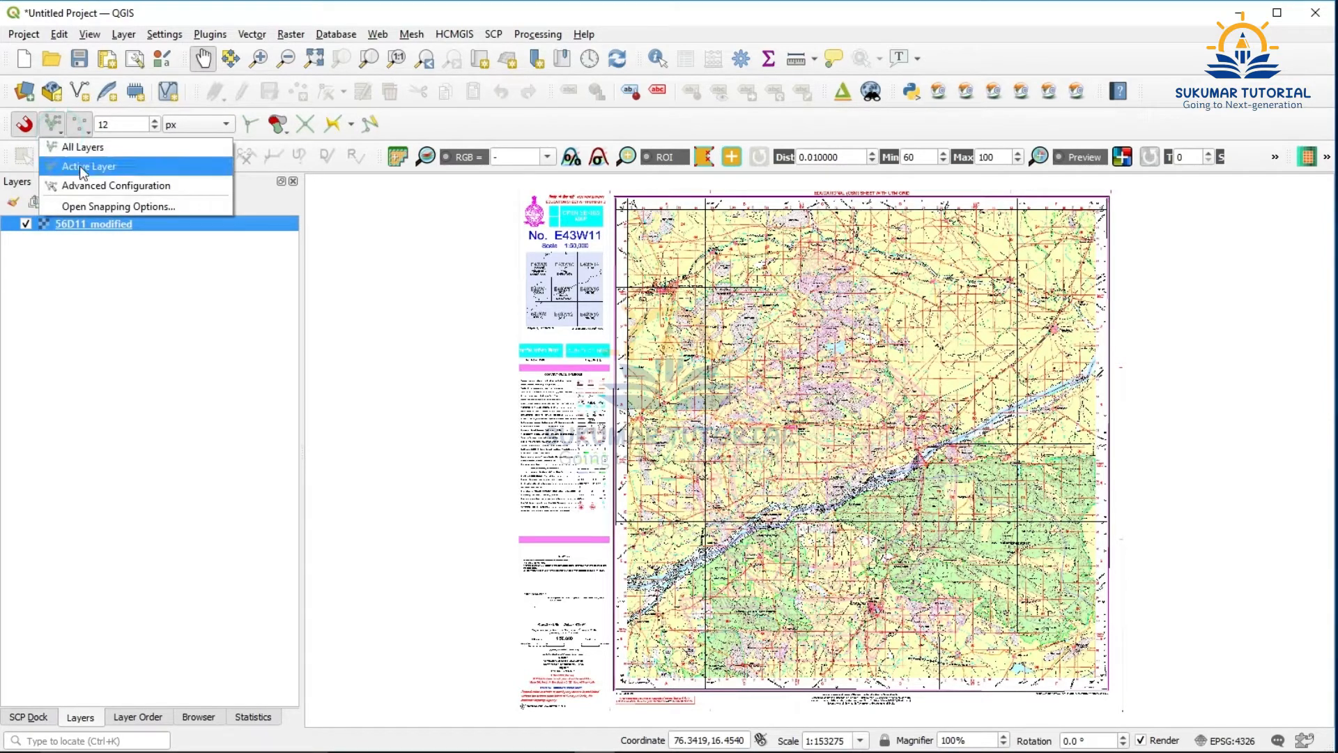
left_click(95, 205)
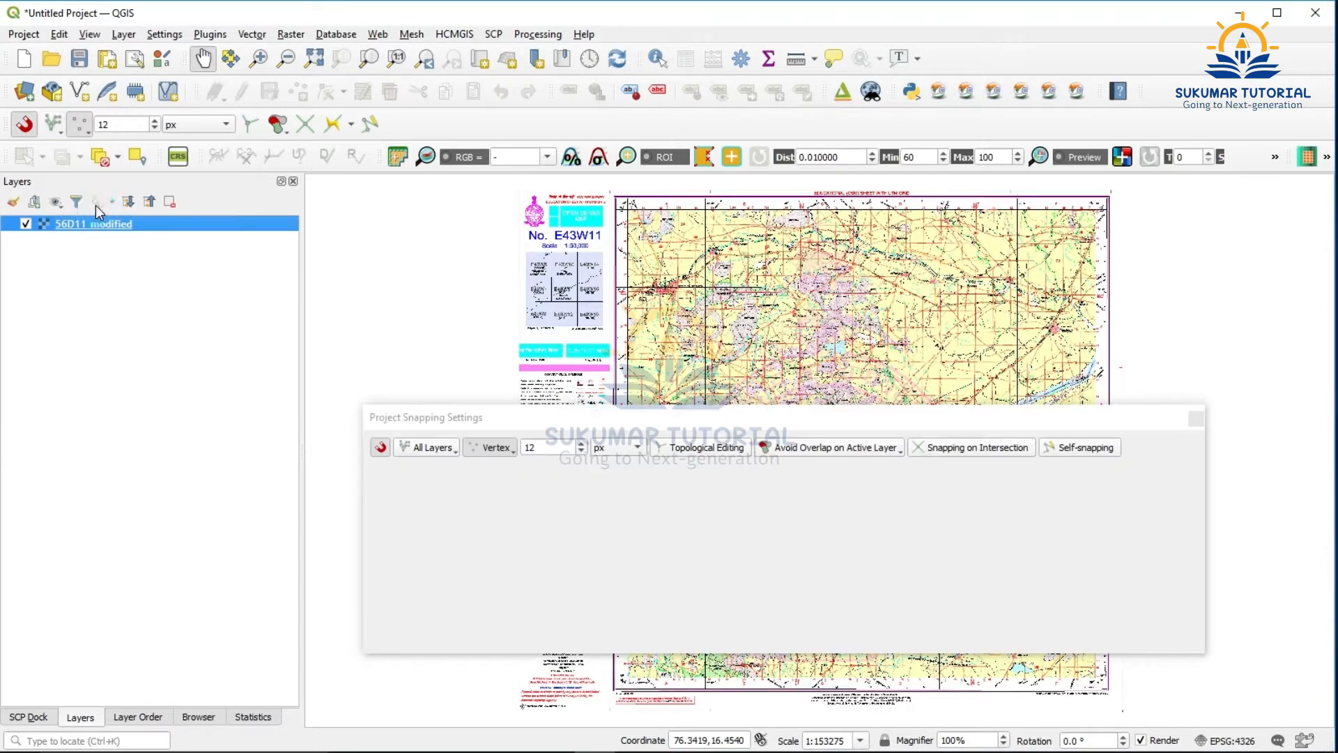
left_click(901, 452)
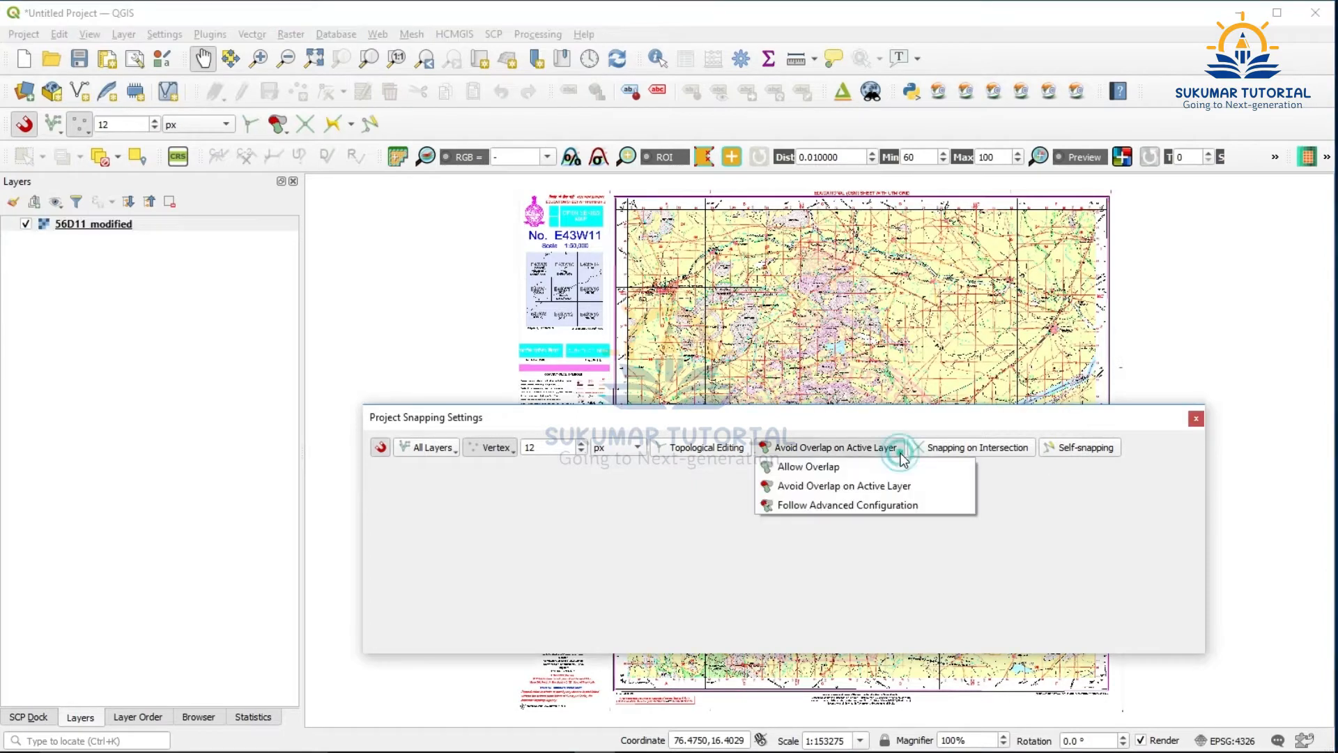
left_click(858, 491)
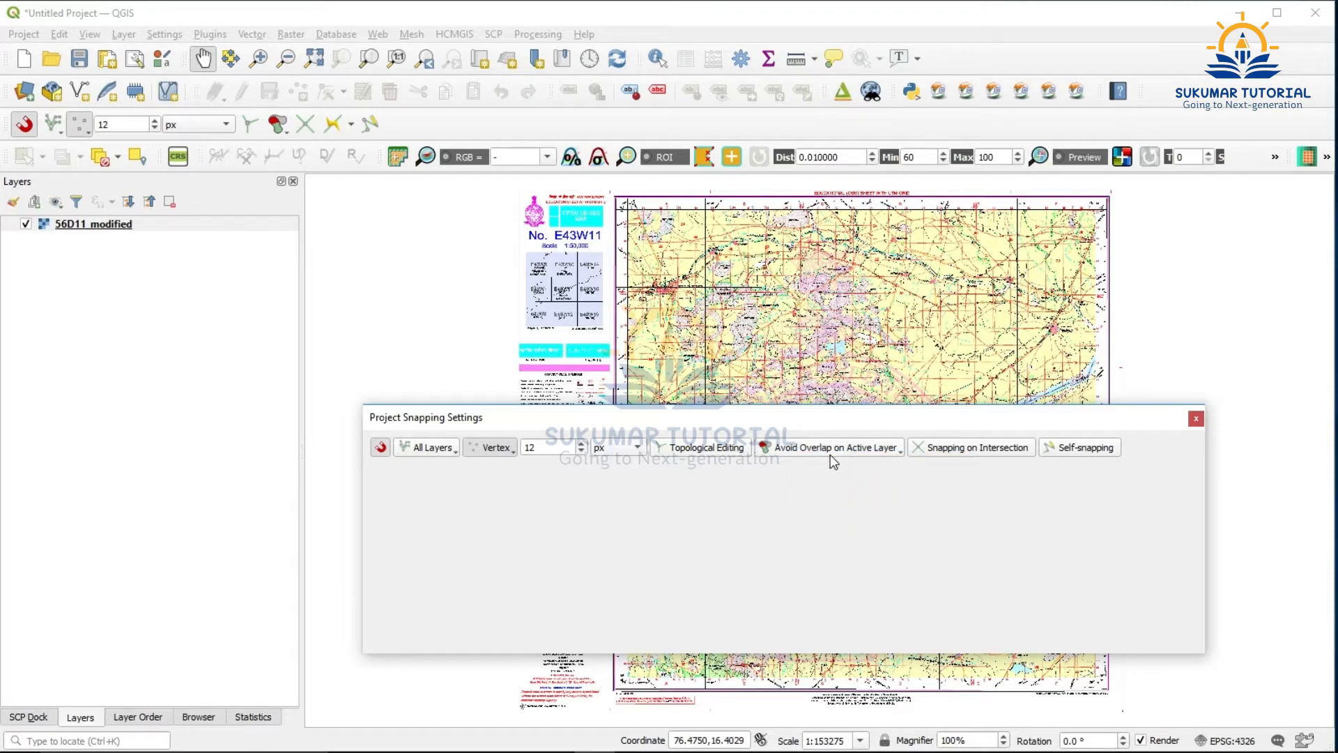
left_click(1195, 419)
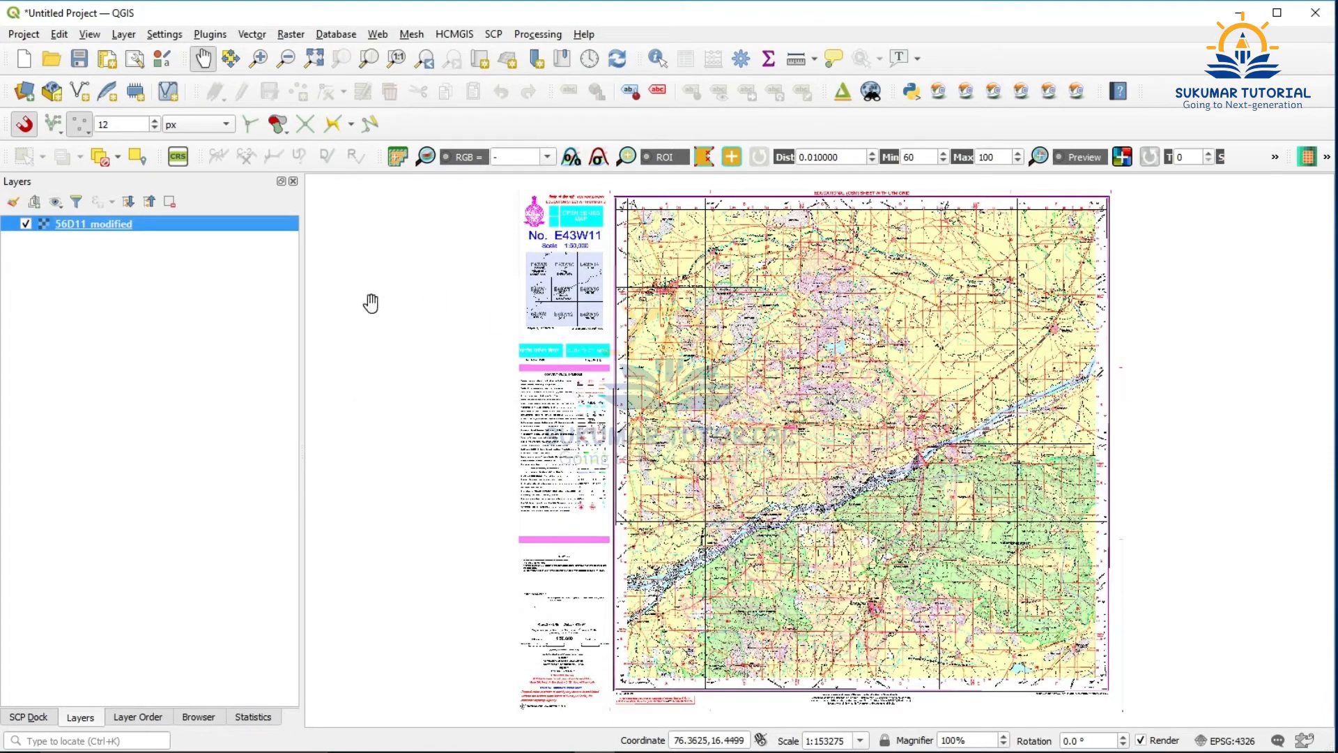
- Define a new shapefile layer saved as Landuse in the topo folder, with Polygon as the geometry type
left_click(123, 35)
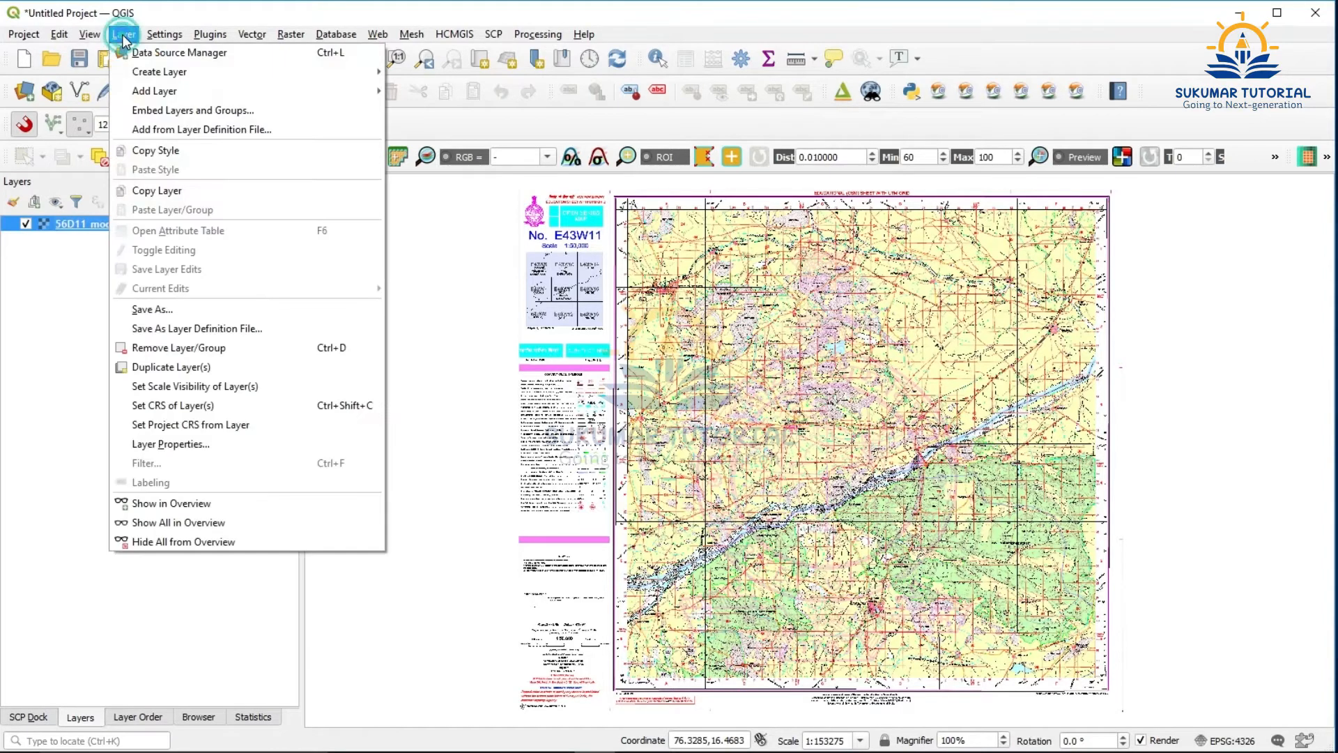
mouse_move(154, 74)
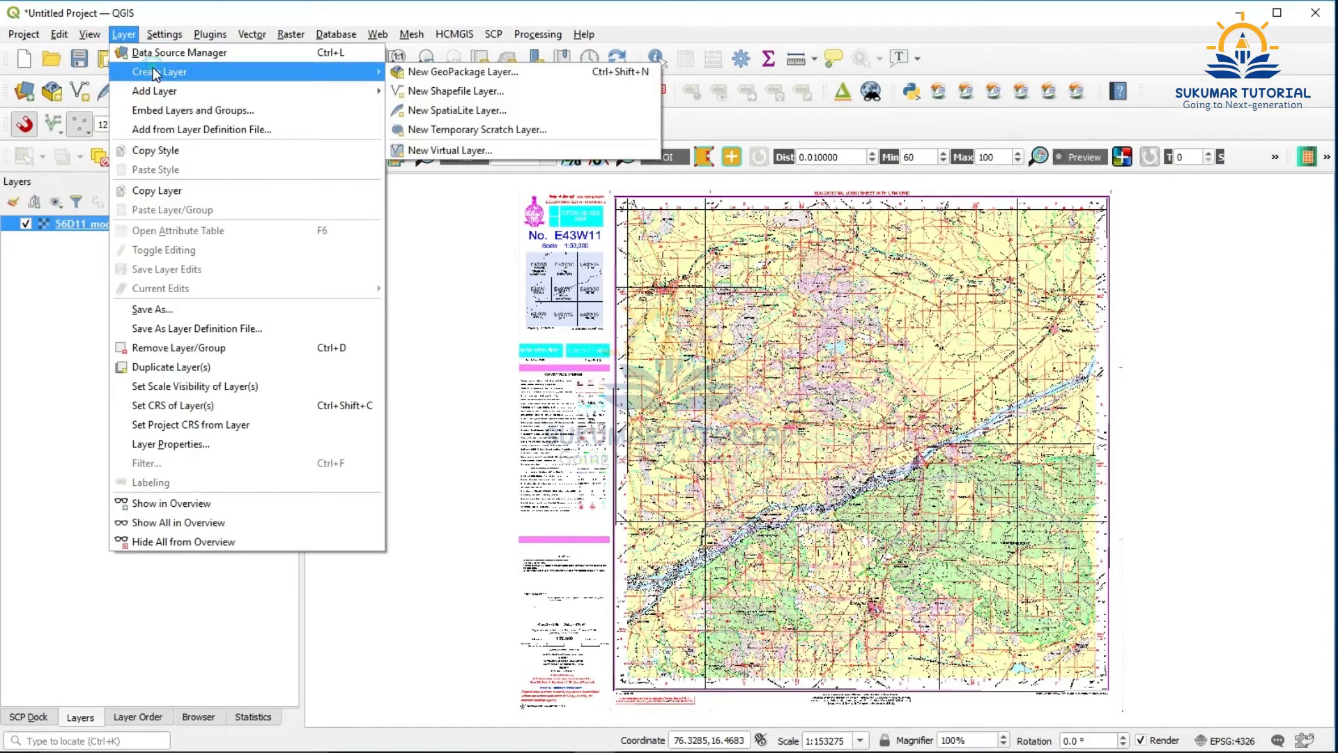
left_click(457, 92)
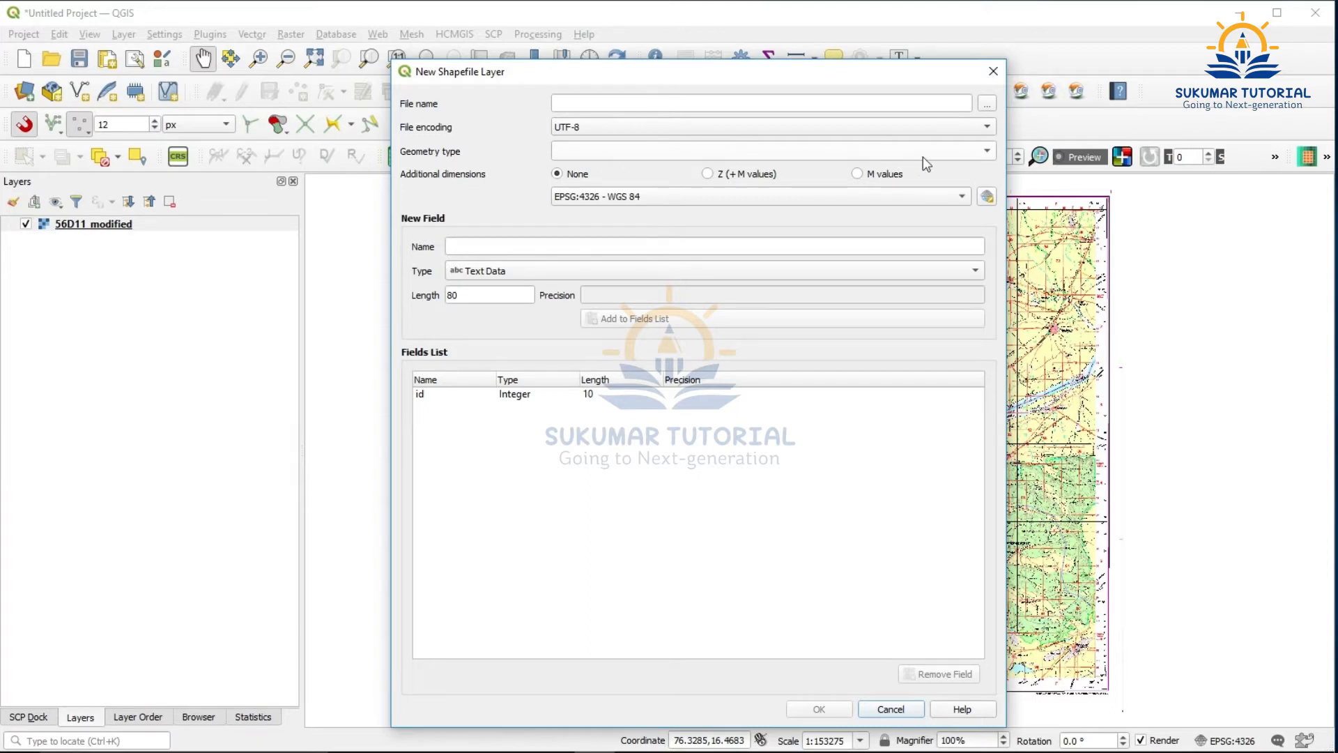
left_click(987, 105)
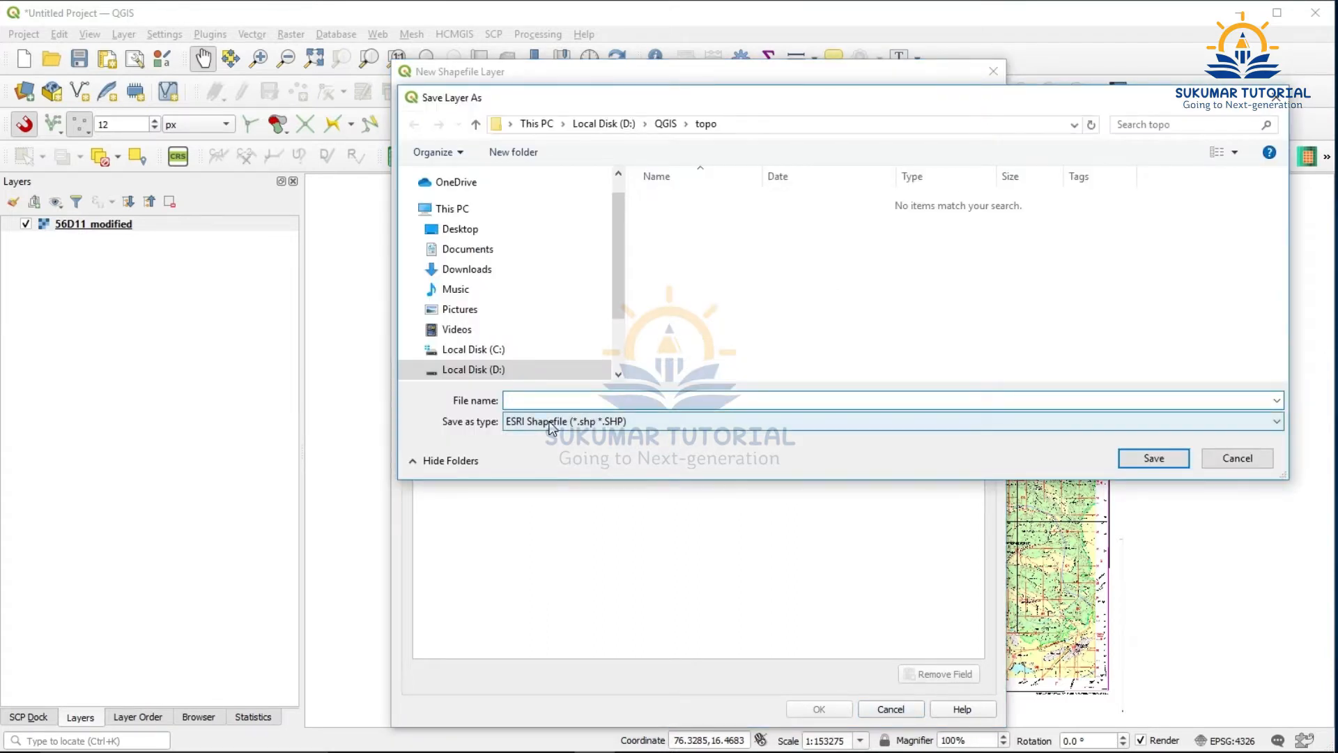
type("Landuse")
left_click(1154, 460)
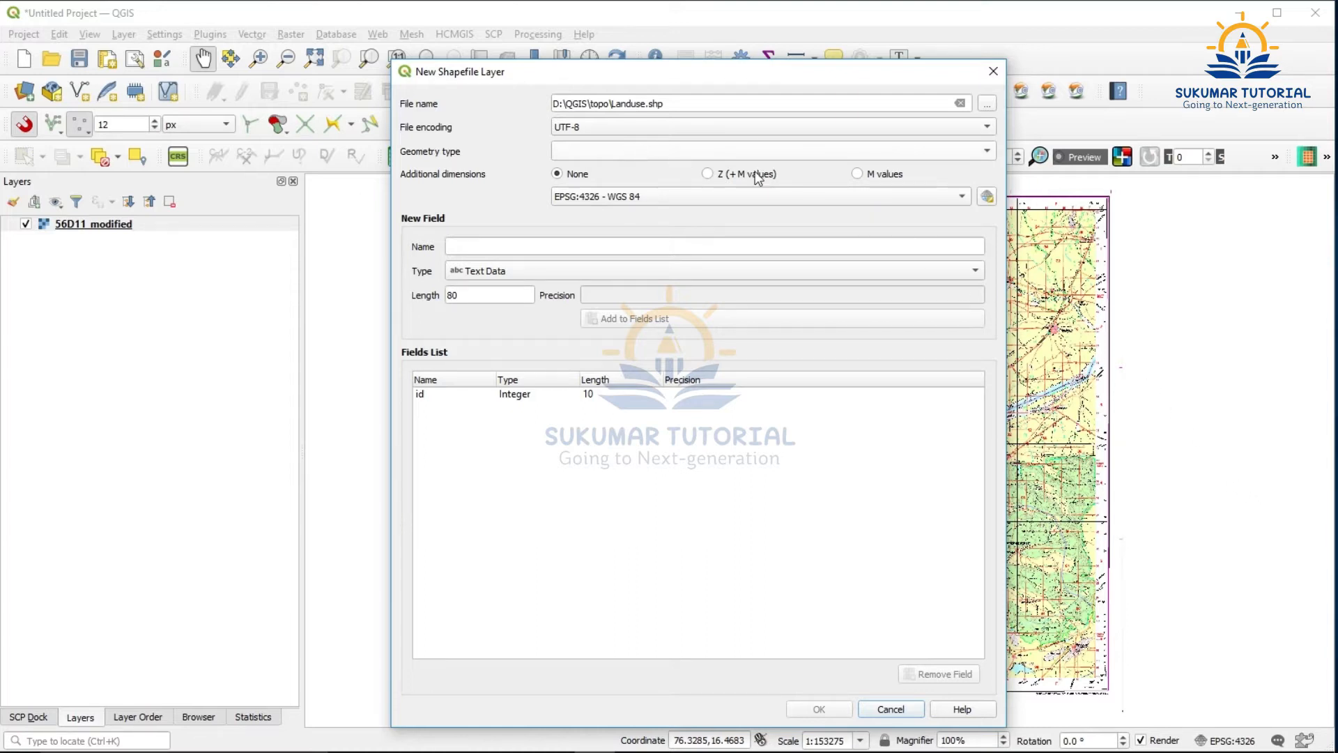
left_click(988, 152)
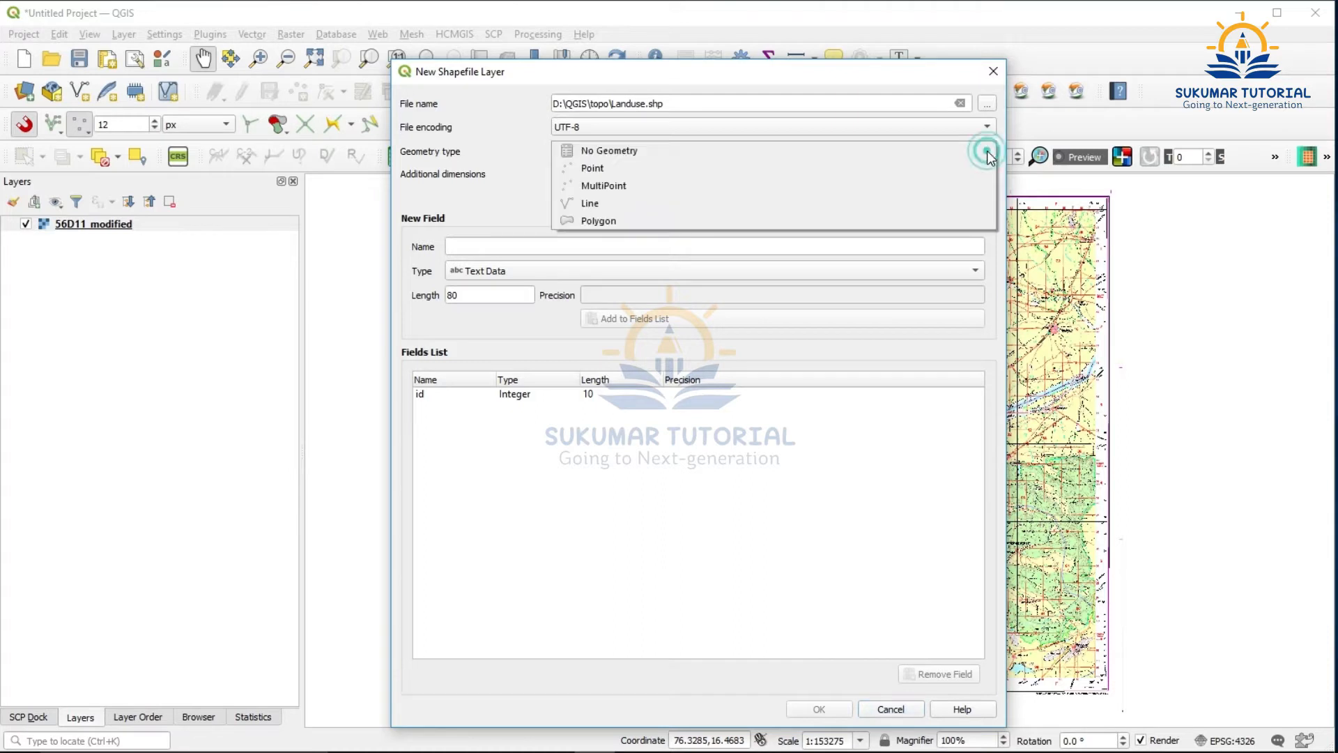
left_click(956, 221)
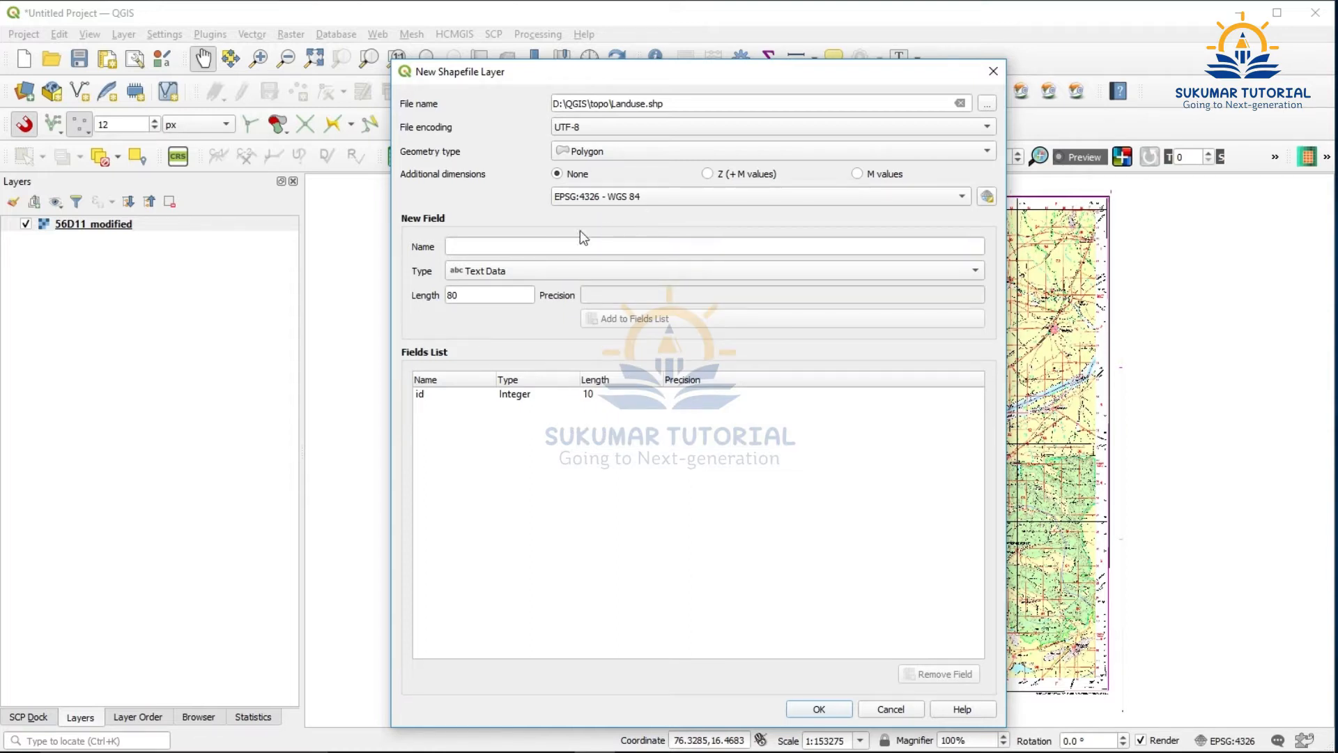
- Add a text field called Name to the new shapefile's fields and create the layer
left_click(464, 247)
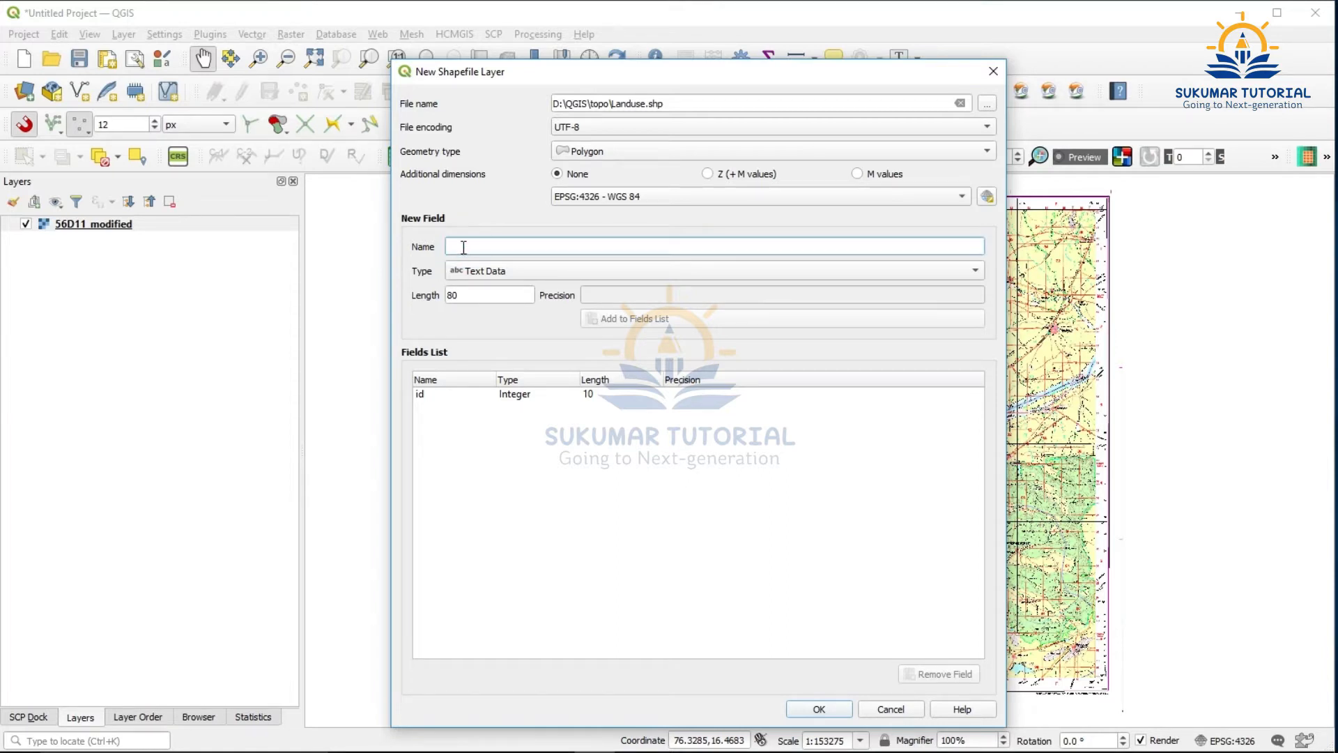
type("Name")
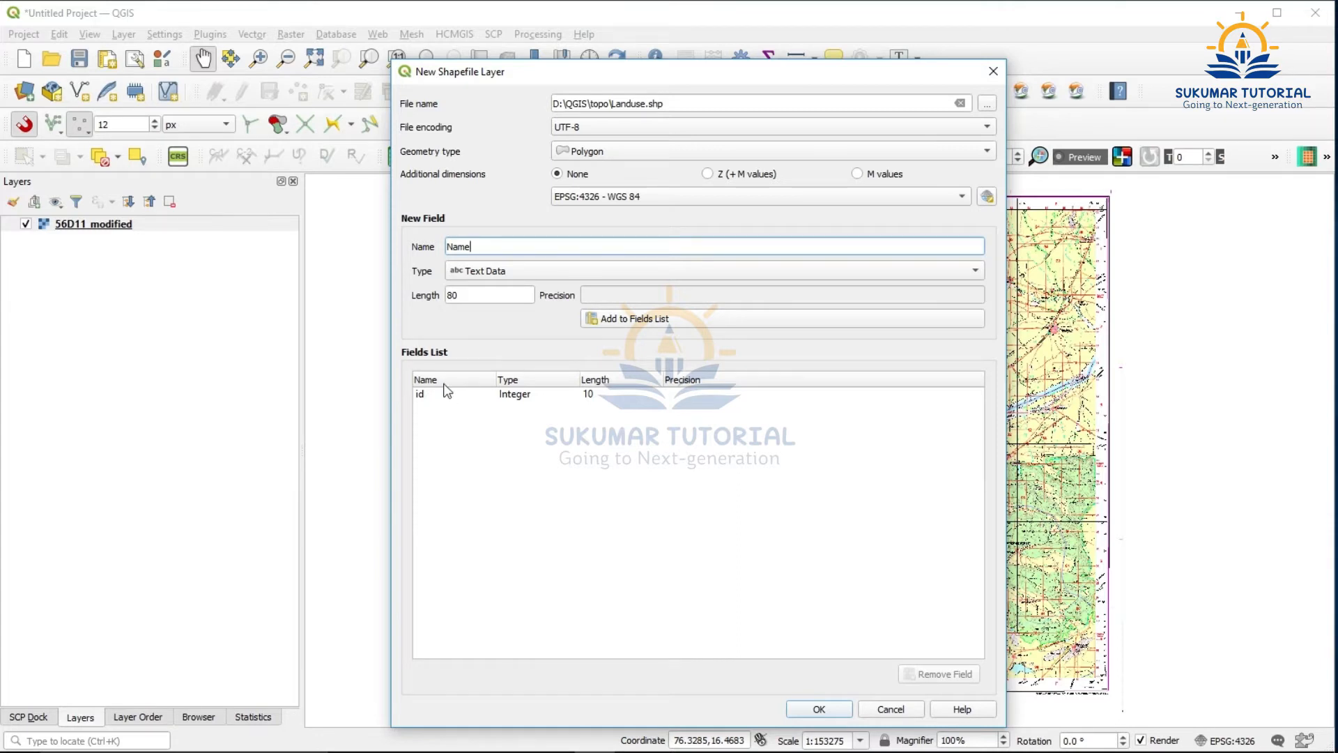
left_click(616, 322)
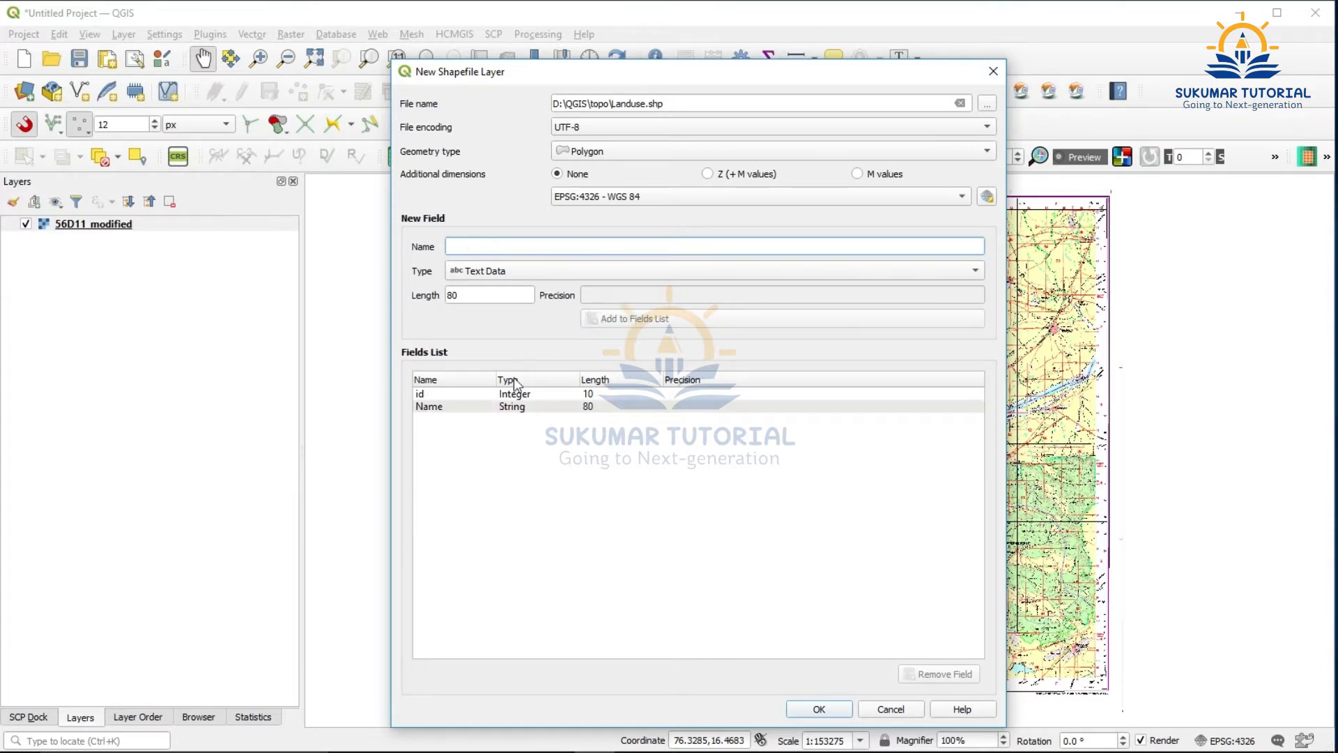
left_click(829, 710)
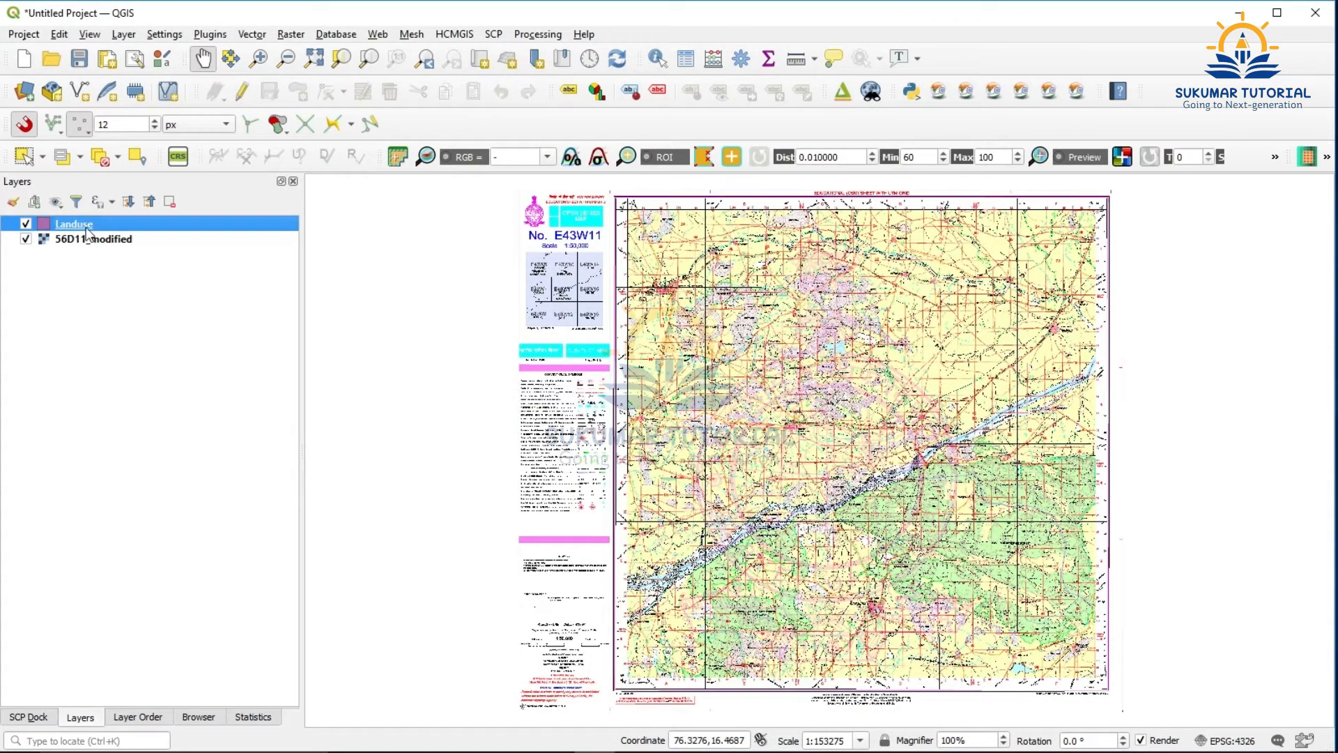
- Put the Landuse layer into edit mode and activate the Add Polygon Feature tool
mouse_move(92, 232)
right_click(141, 221)
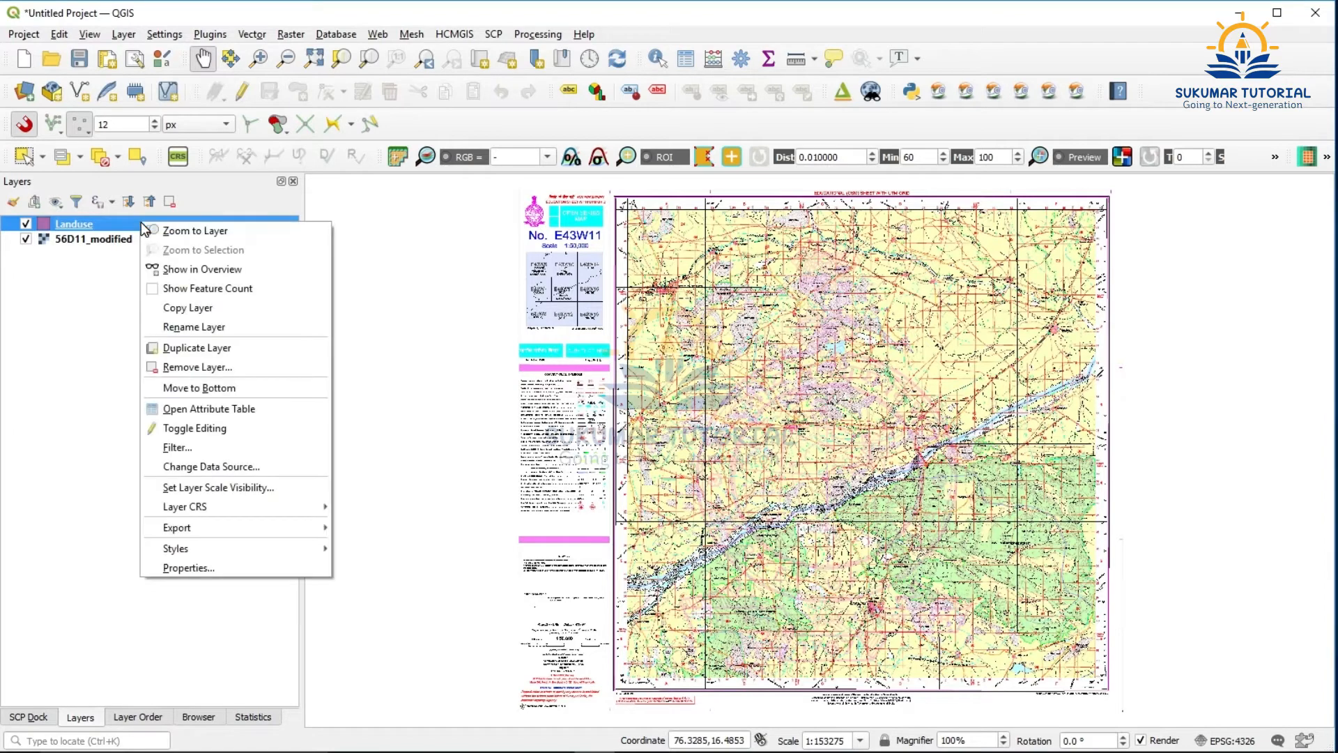
left_click(191, 427)
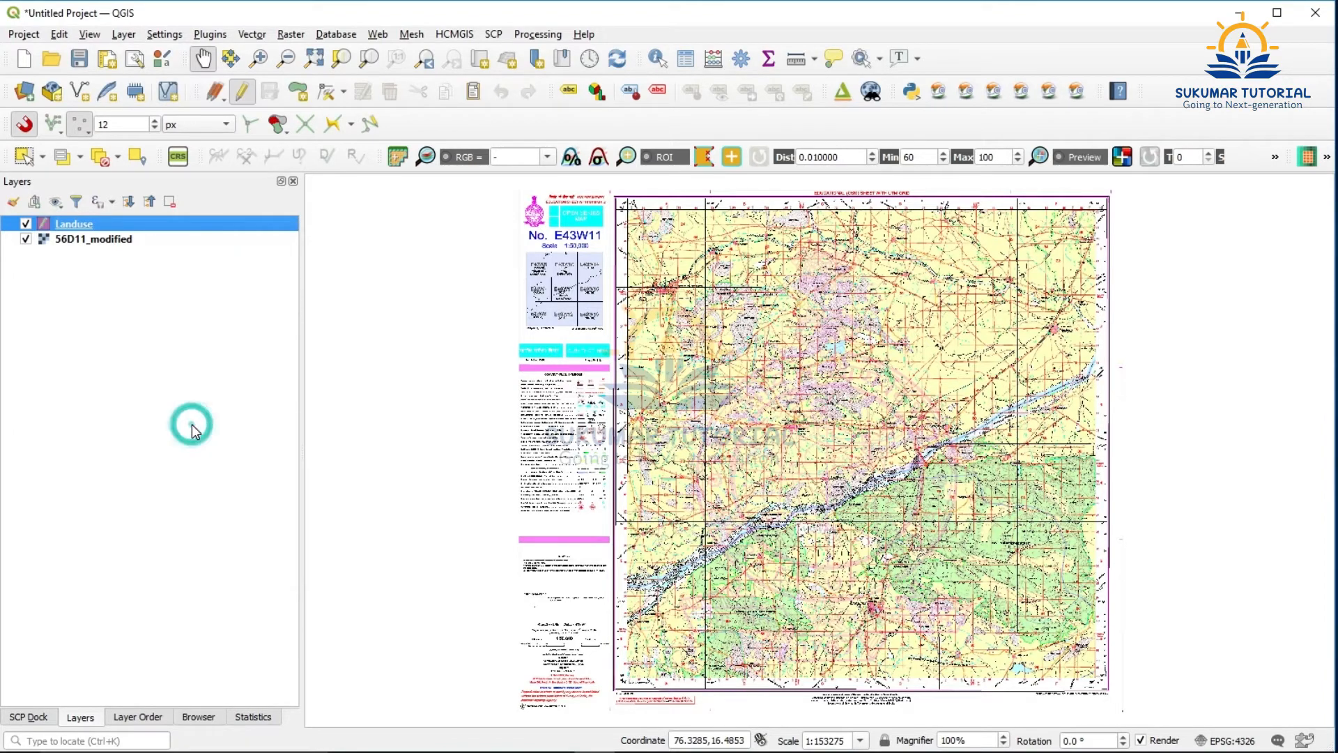
left_click(299, 93)
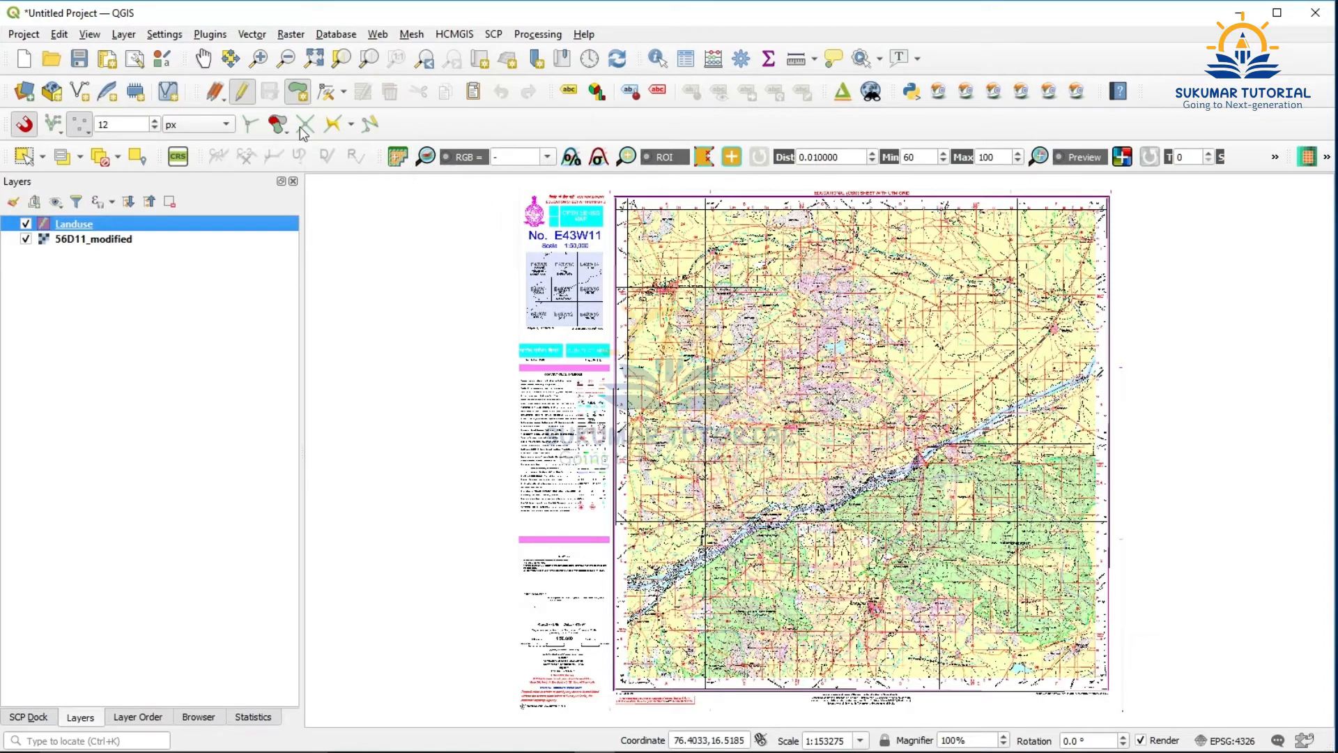
- Trace the blue reservoir southwest of Rāyageri as a Landuse polygon, following its shoreline clockwise from the southeast corner to the northeast corner
left_click(260, 59)
left_click_drag(815, 320, 861, 370)
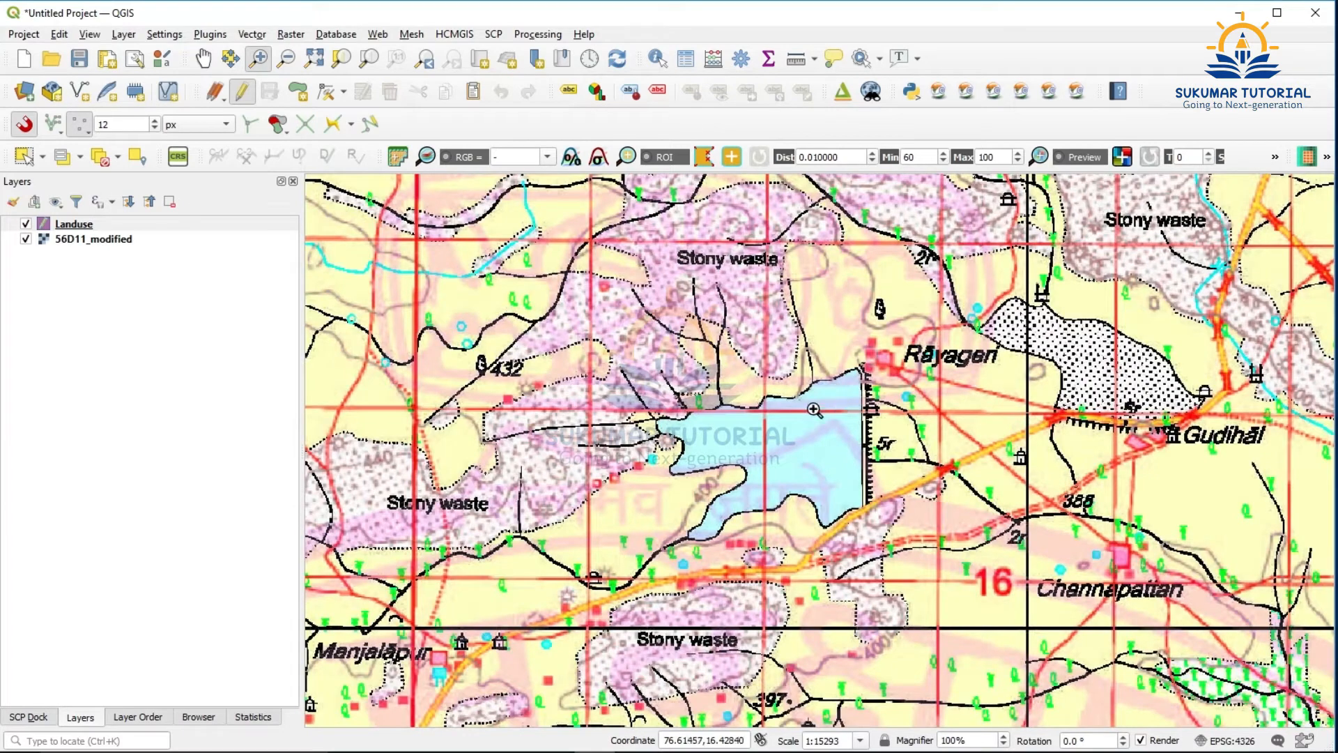
left_click_drag(641, 335, 830, 513)
left_click_drag(749, 408, 940, 600)
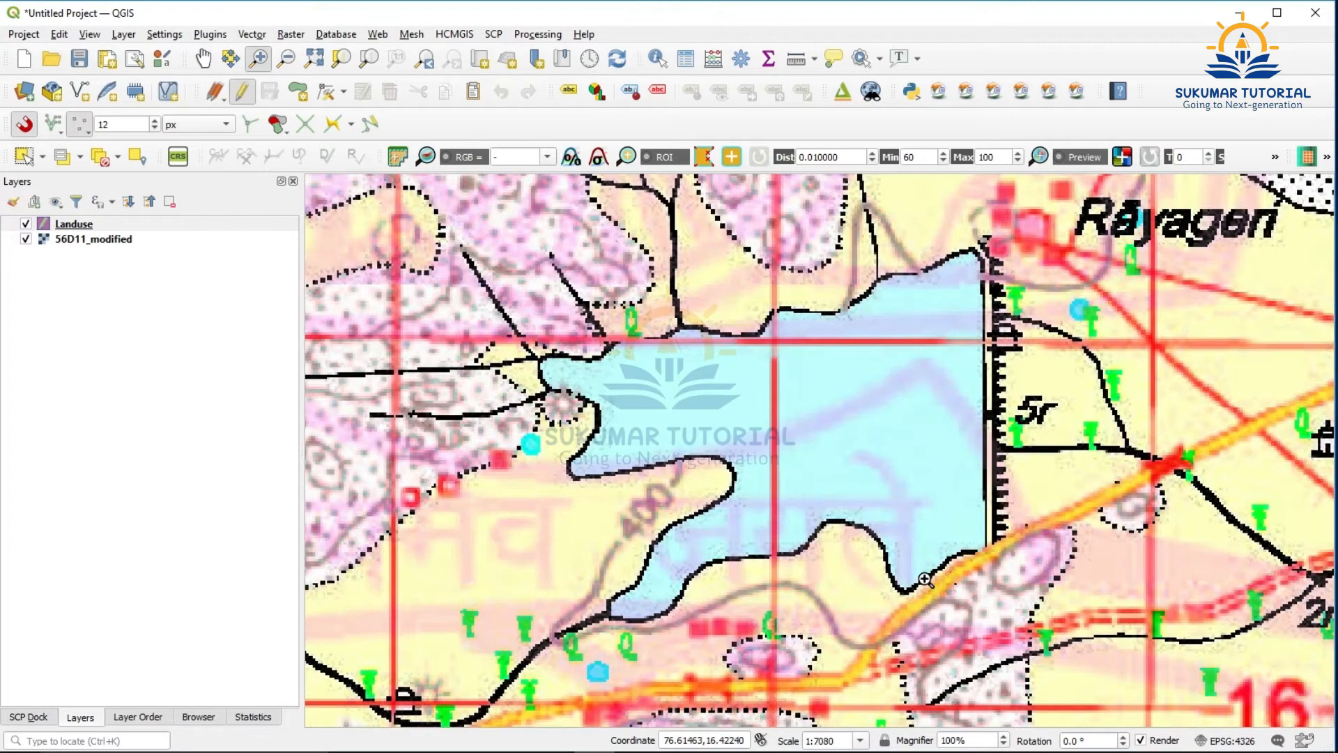
left_click(298, 91)
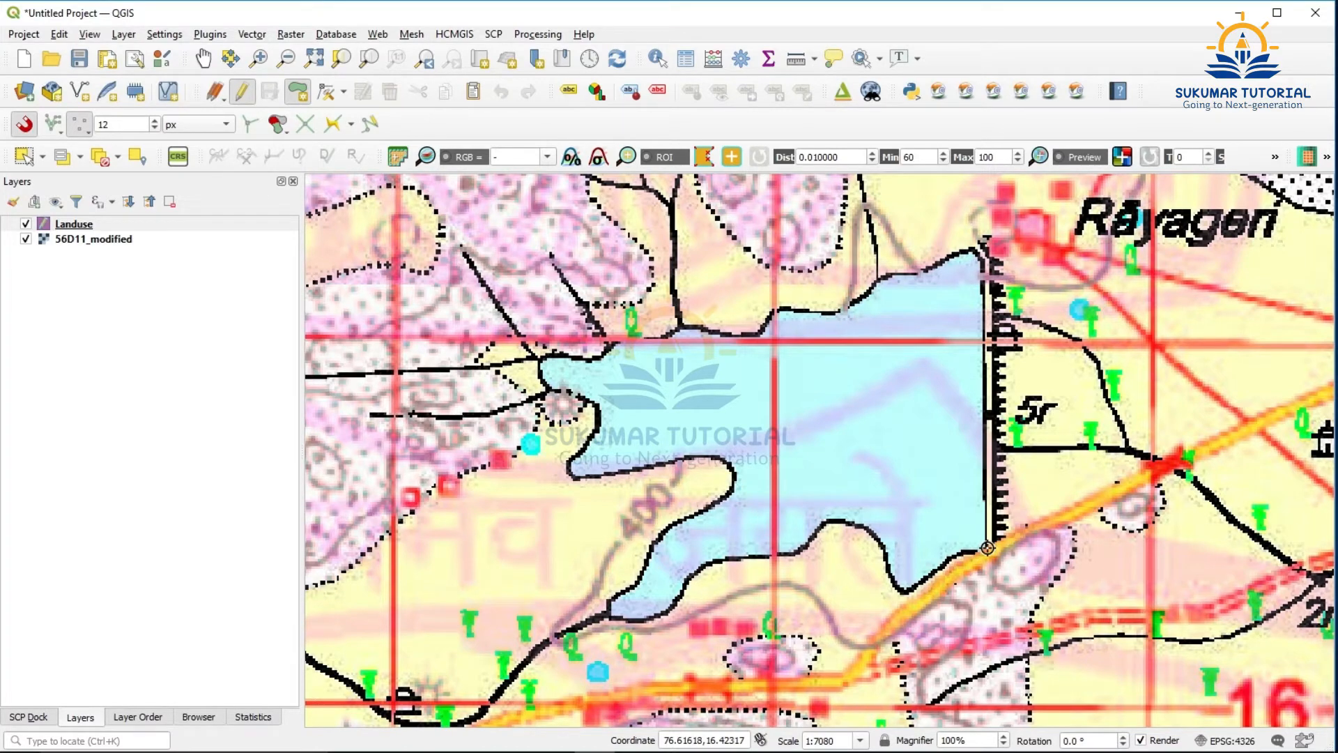
left_click(955, 555)
left_click(938, 568)
left_click(924, 579)
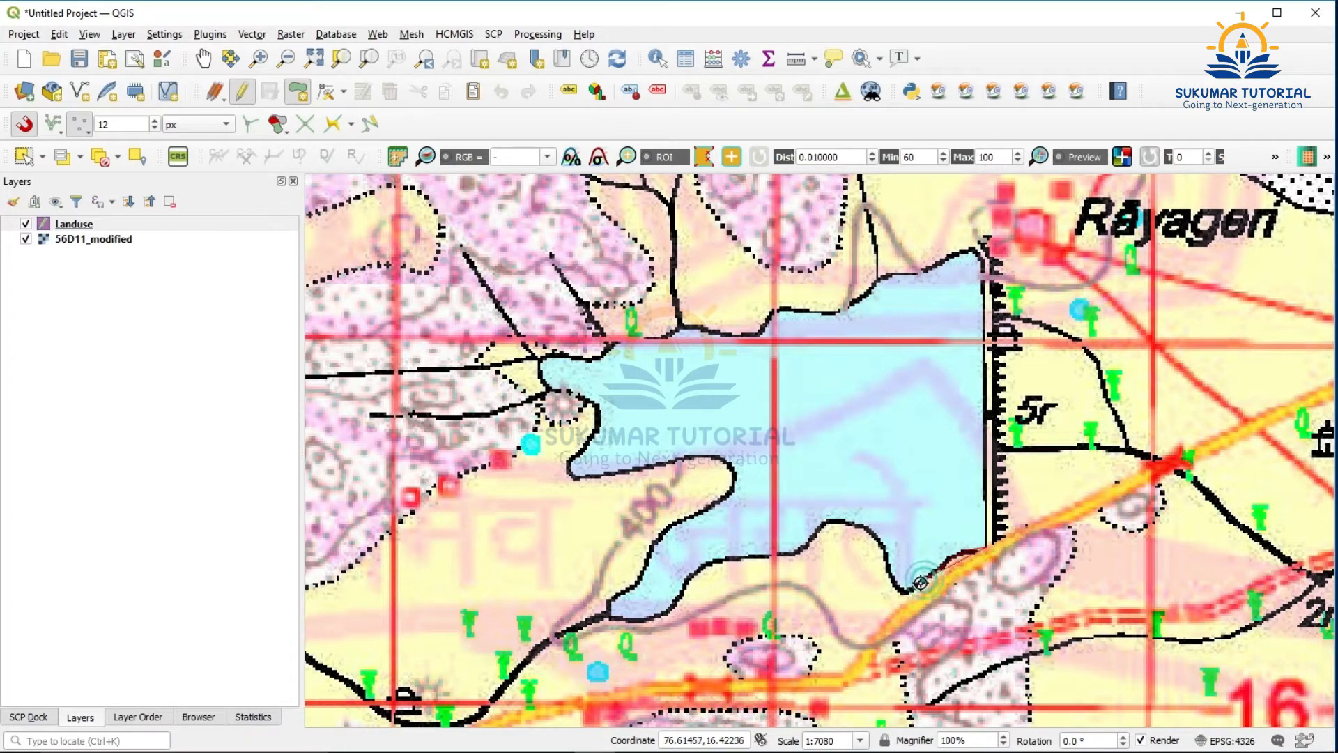
left_click(886, 562)
left_click(882, 541)
left_click(867, 527)
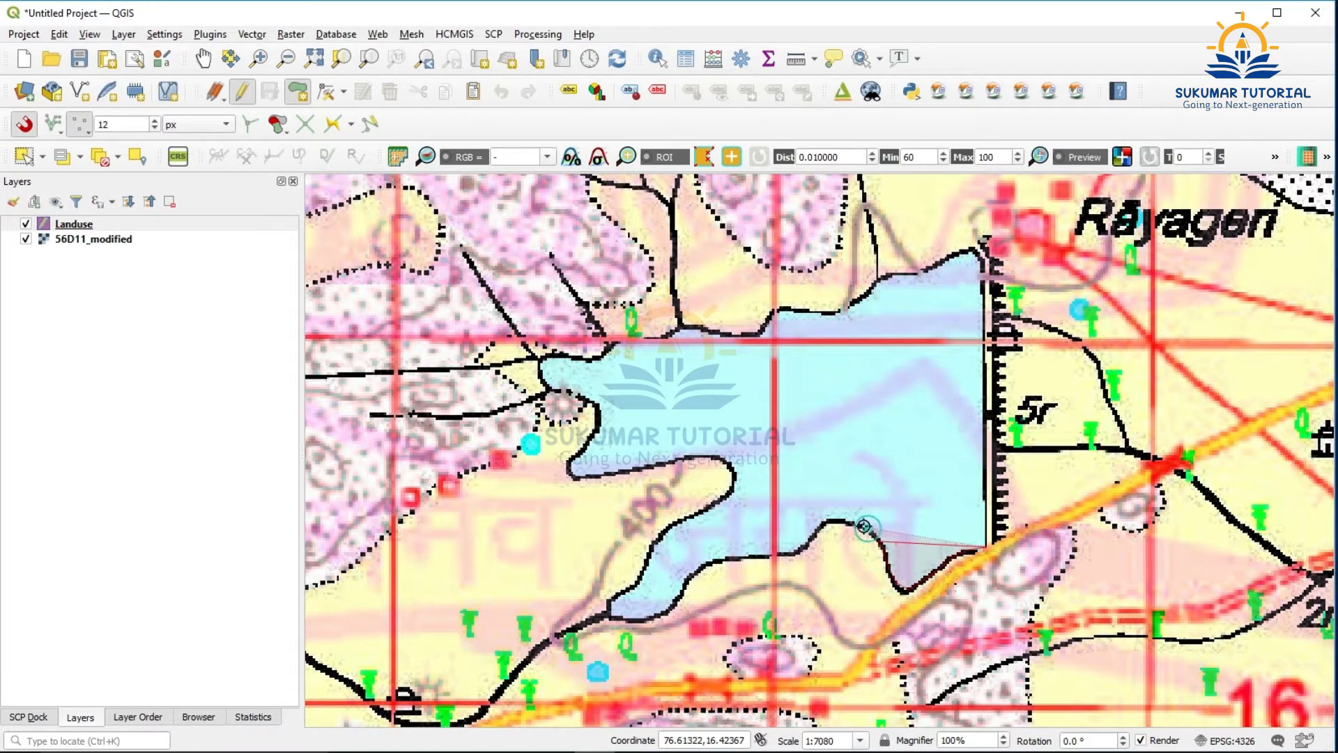
left_click(849, 522)
left_click(828, 521)
left_click(813, 541)
left_click(789, 553)
left_click(765, 556)
left_click(741, 556)
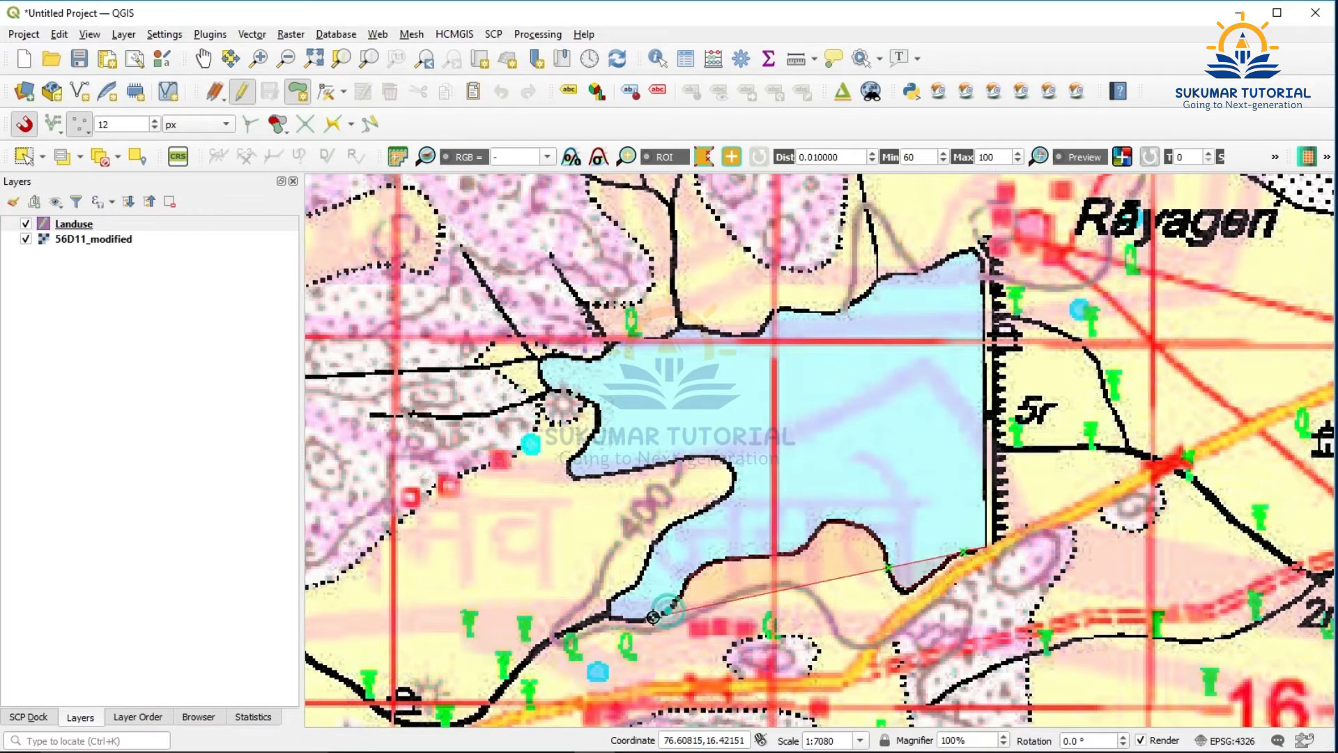
left_click(673, 603)
left_click(610, 599)
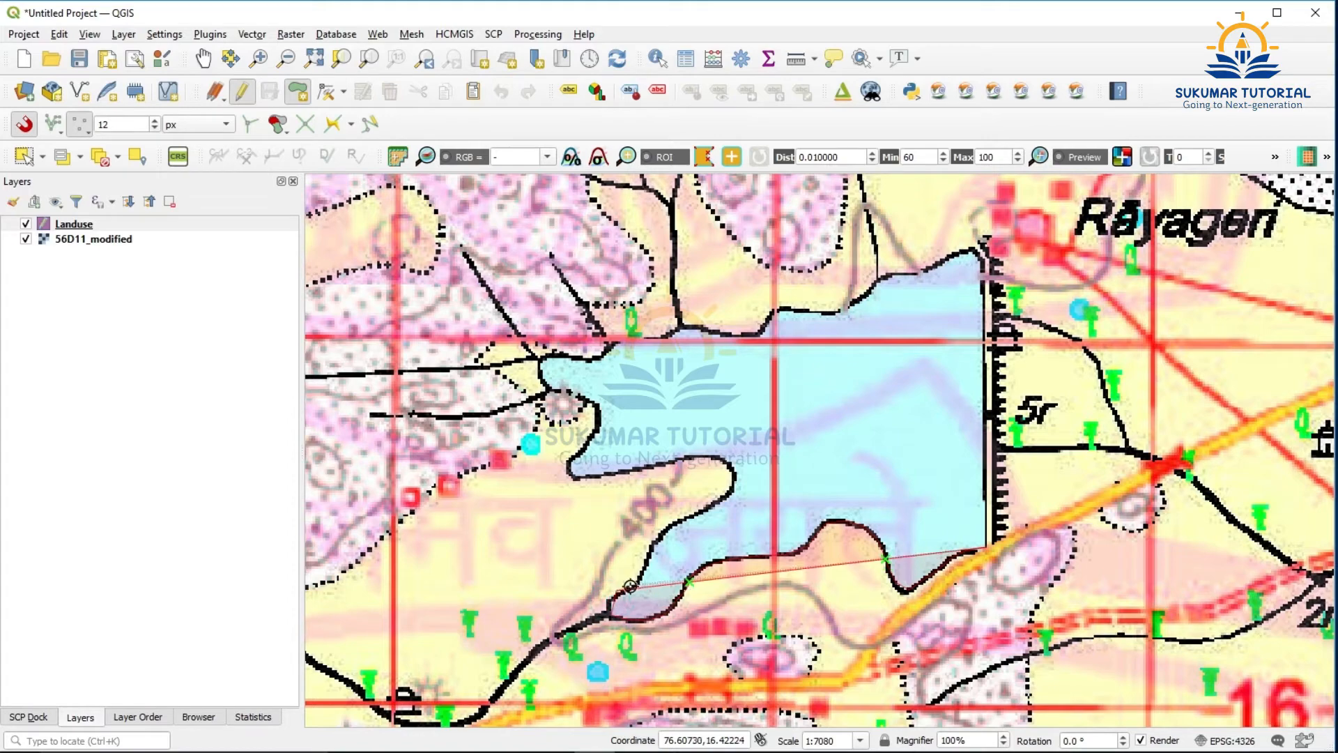
left_click(640, 578)
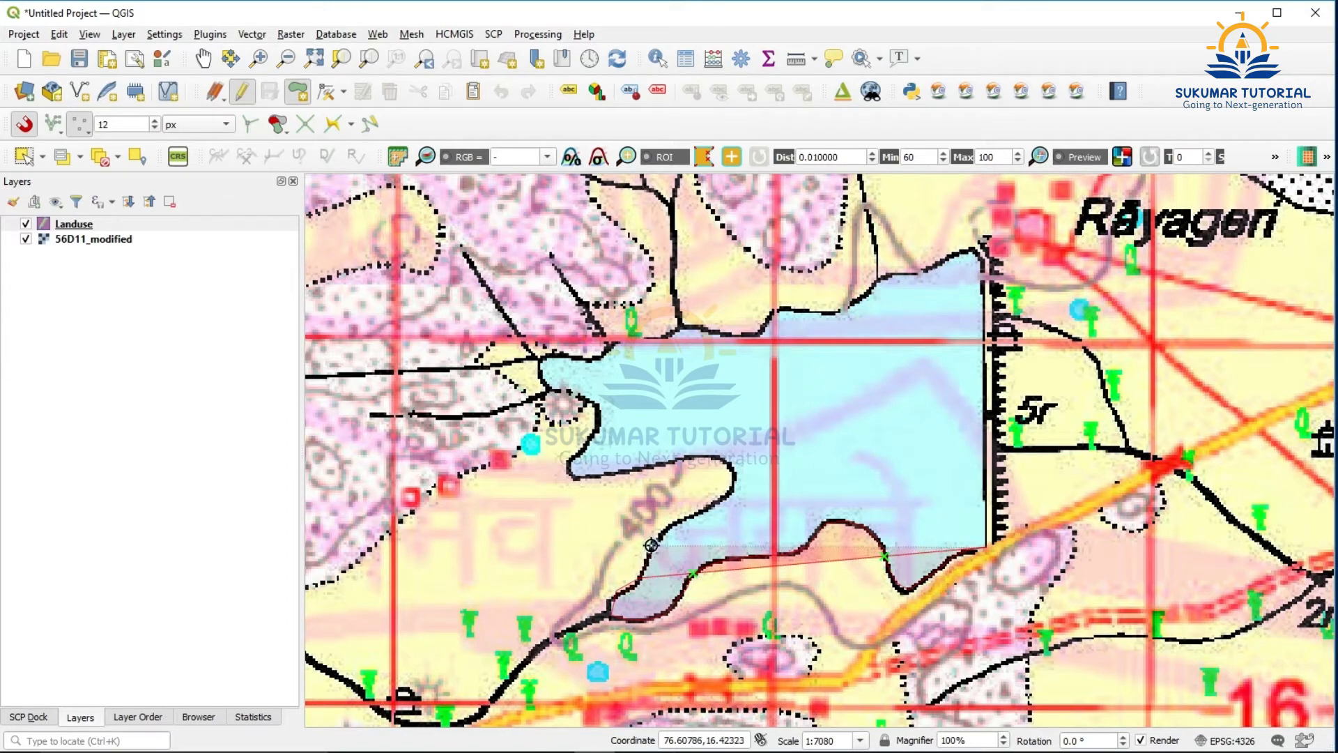
left_click(654, 543)
left_click(674, 527)
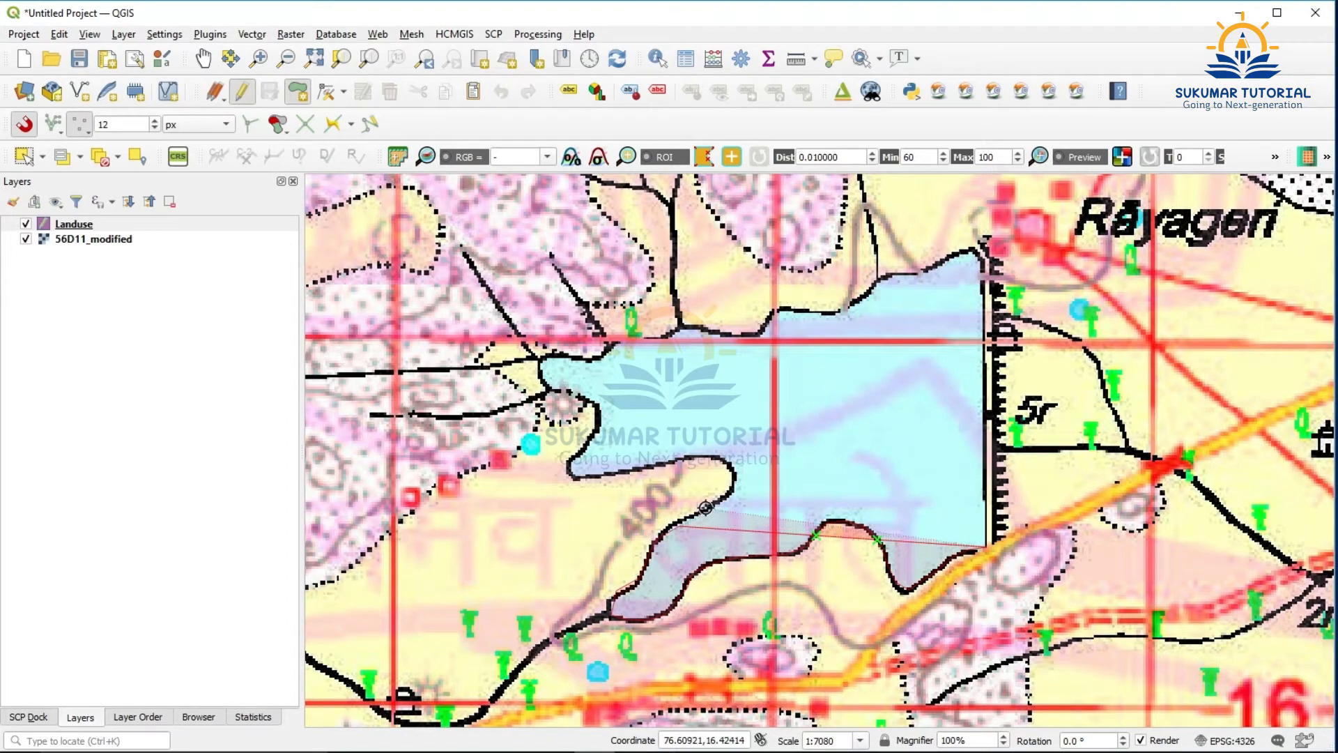
left_click(716, 504)
left_click(729, 490)
left_click(734, 473)
left_click(723, 460)
left_click(697, 456)
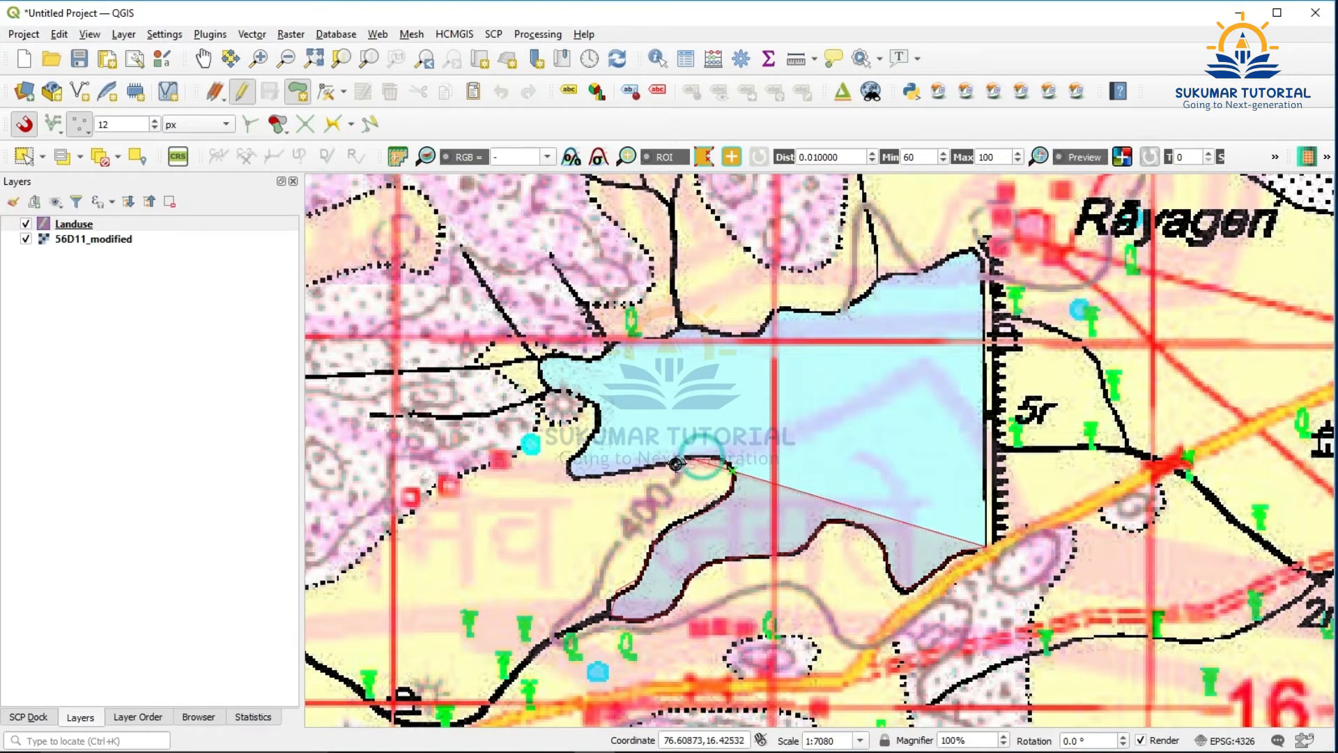
left_click(655, 468)
left_click(613, 473)
left_click(598, 476)
left_click(577, 478)
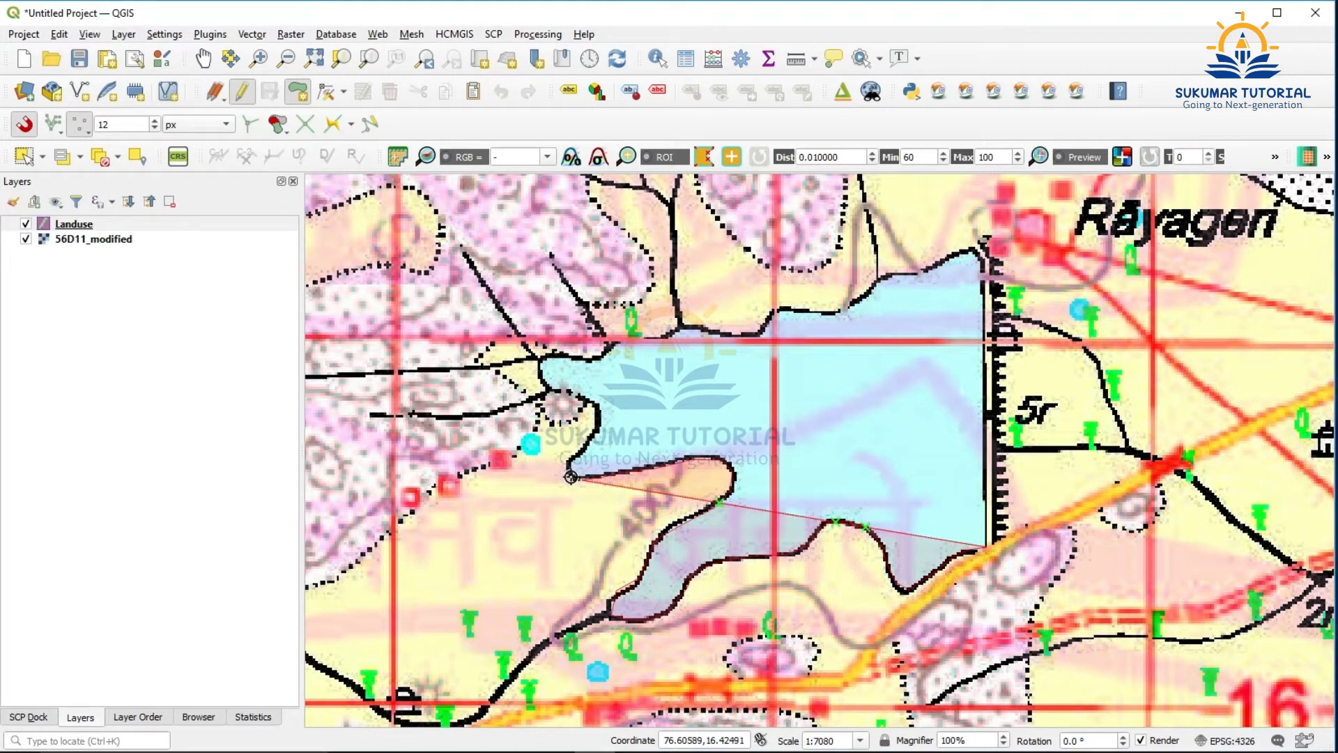
left_click(569, 467)
left_click(579, 452)
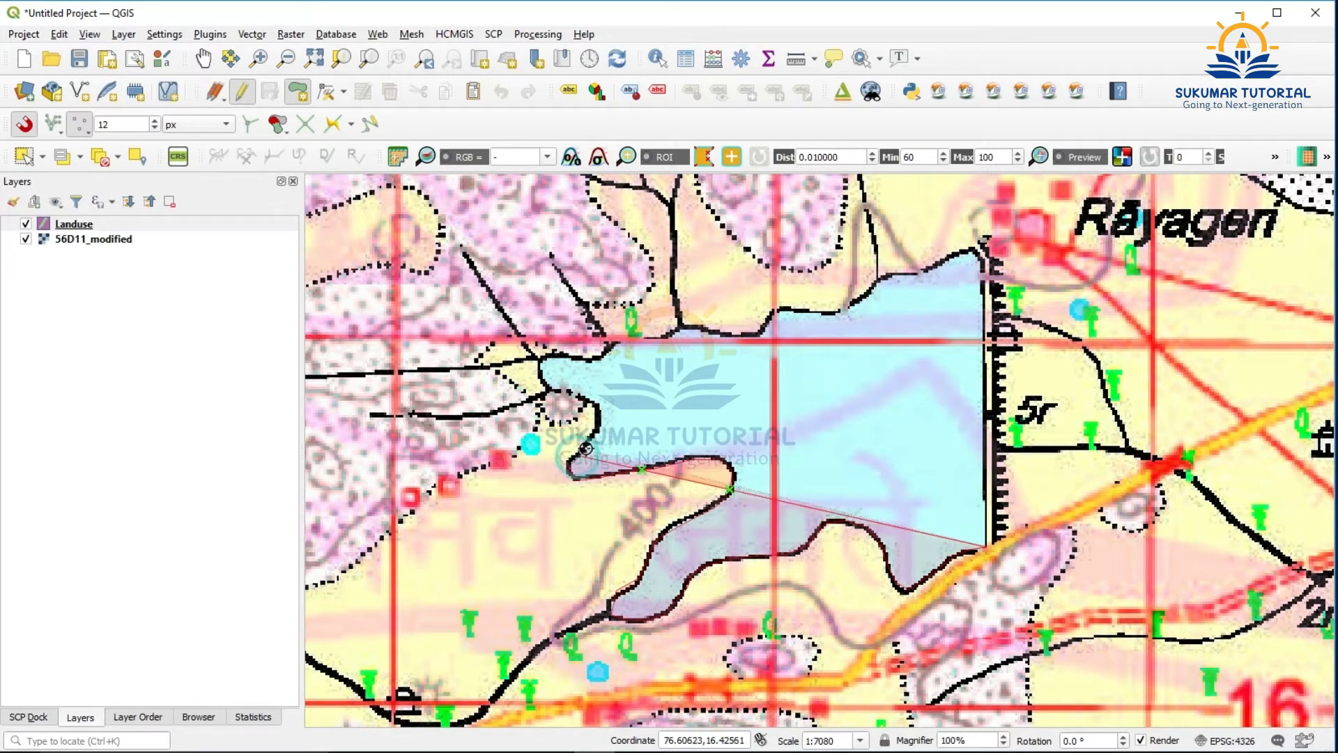
left_click(591, 438)
left_click(597, 423)
left_click(597, 406)
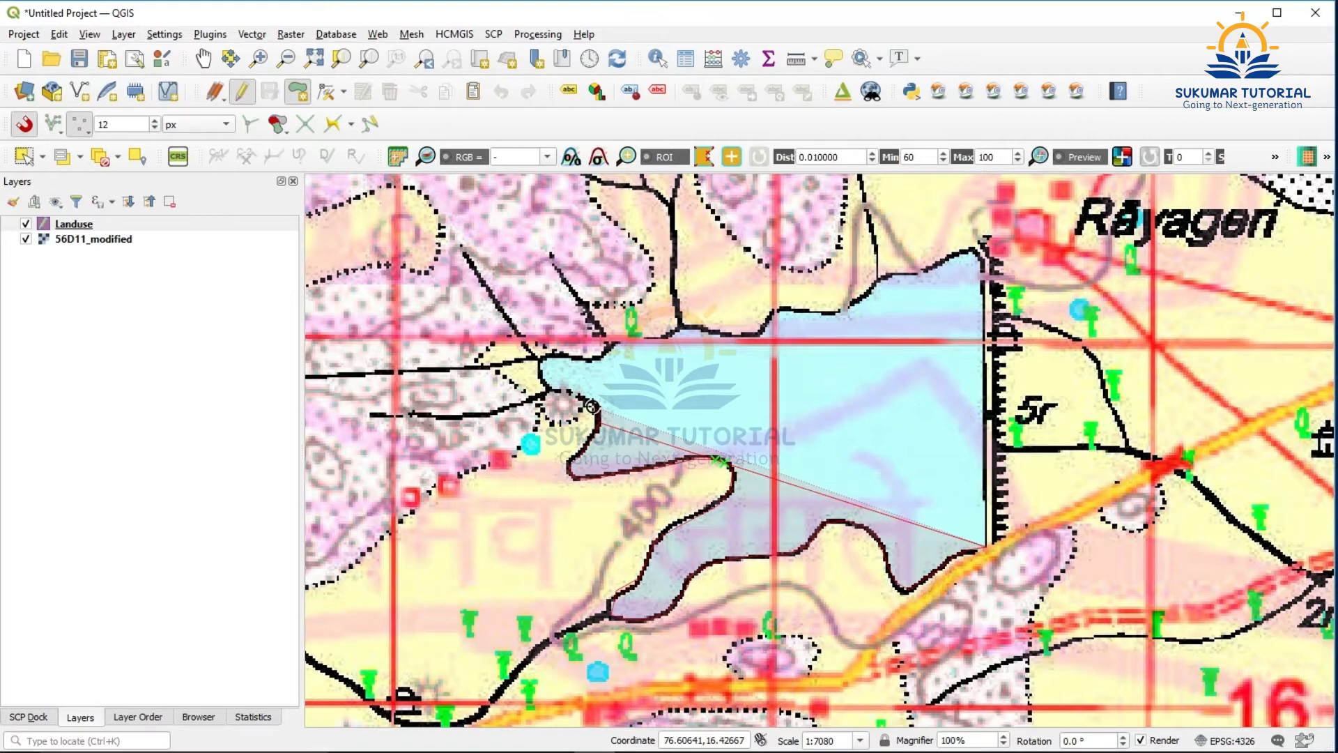
left_click(586, 398)
left_click(572, 395)
left_click(557, 387)
left_click(543, 375)
left_click(541, 369)
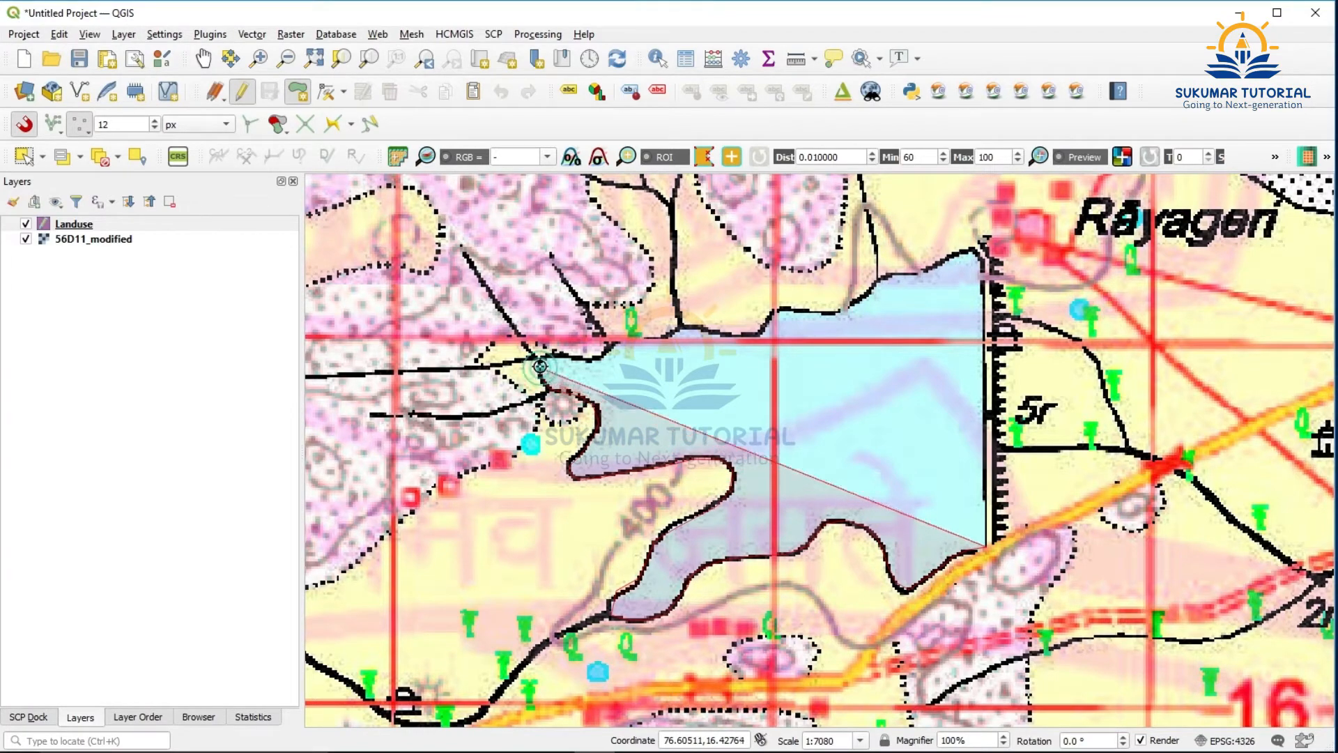
left_click(543, 358)
left_click(565, 352)
left_click(599, 360)
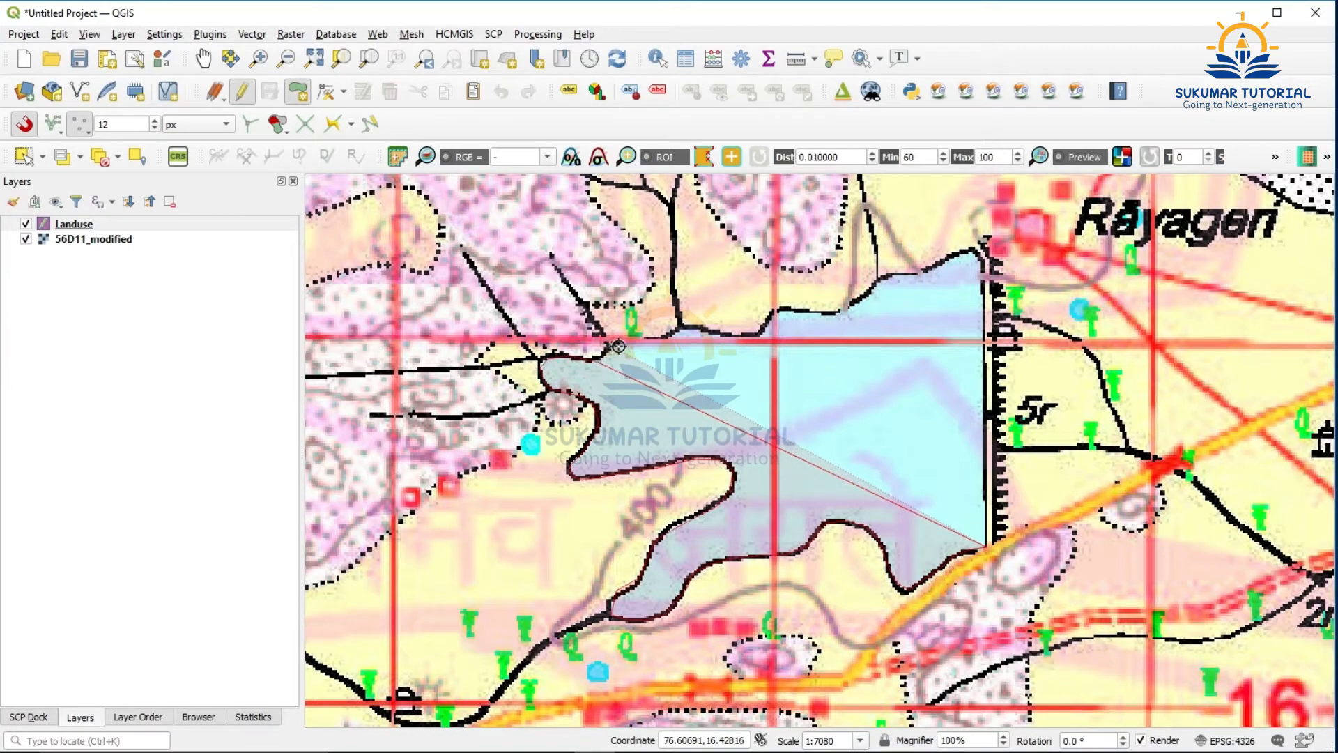
left_click(627, 346)
left_click(666, 337)
left_click(698, 330)
left_click(726, 335)
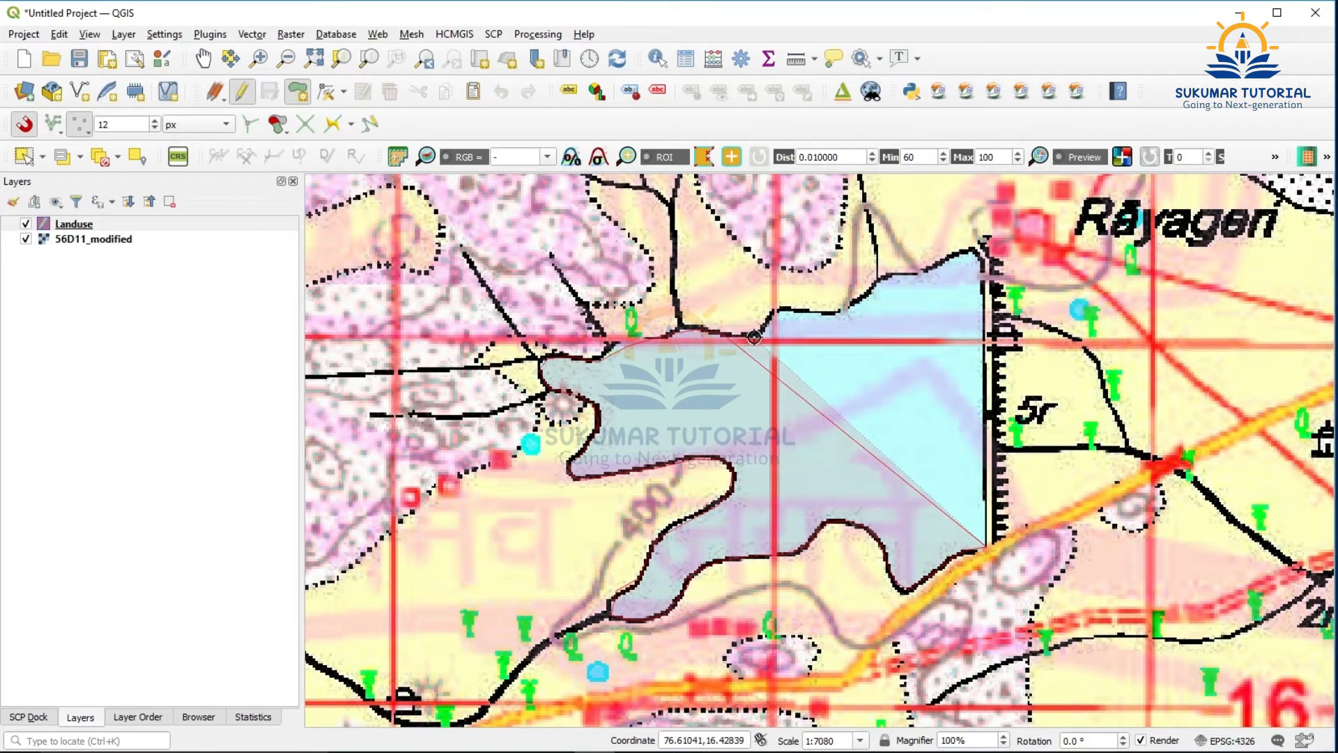
left_click(761, 336)
left_click(786, 311)
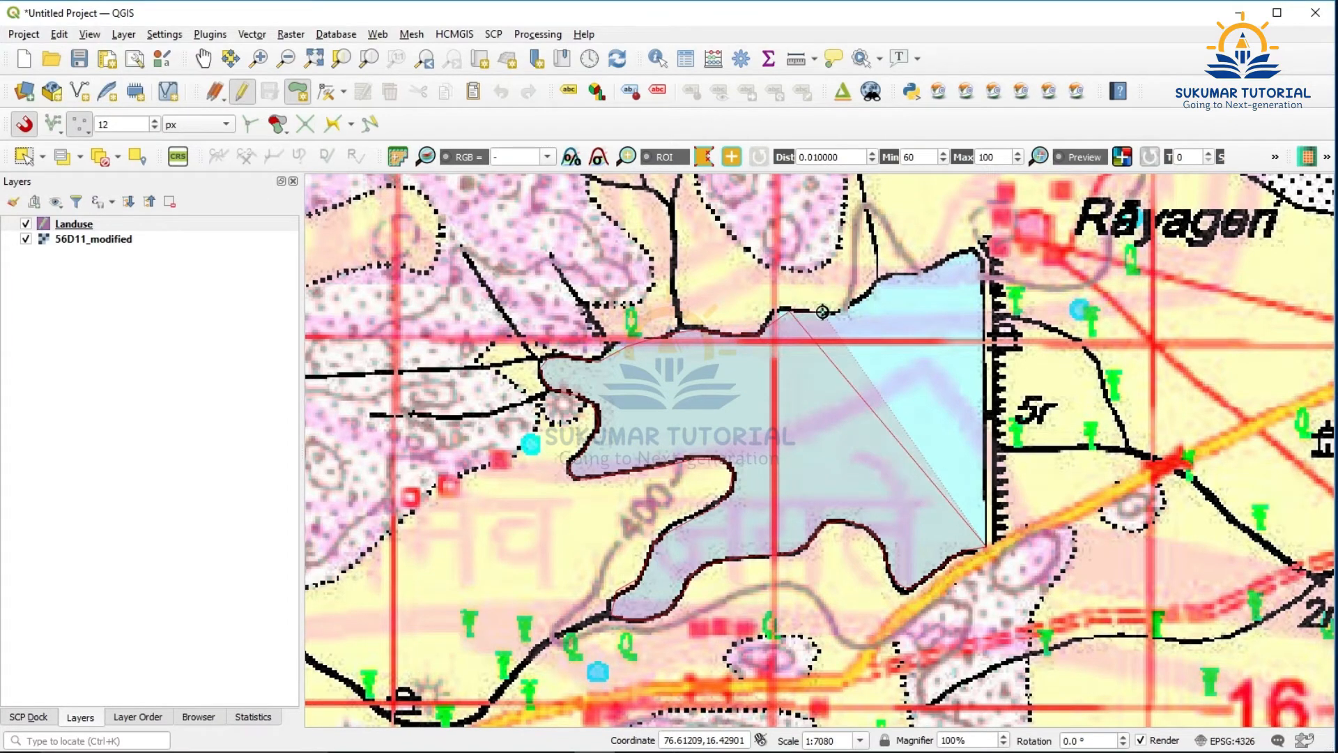
left_click(831, 313)
left_click(848, 305)
left_click(874, 288)
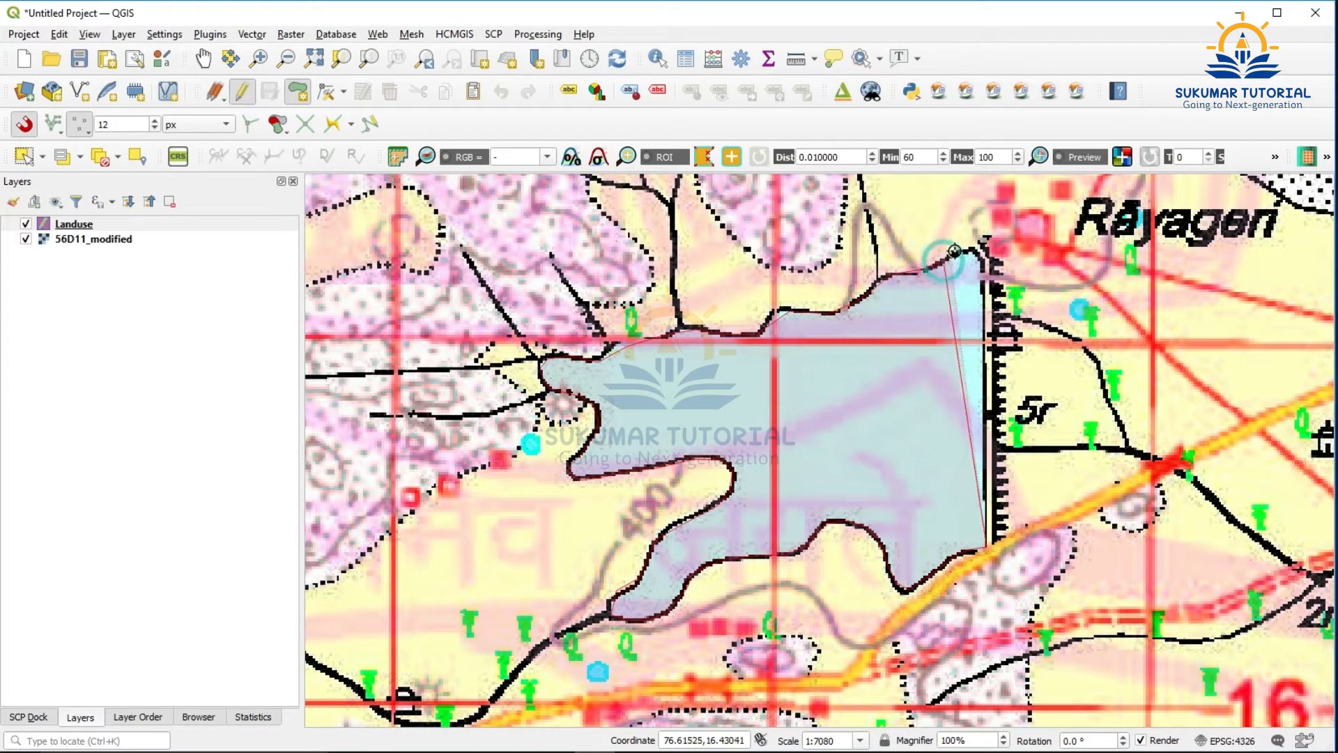
left_click(976, 250)
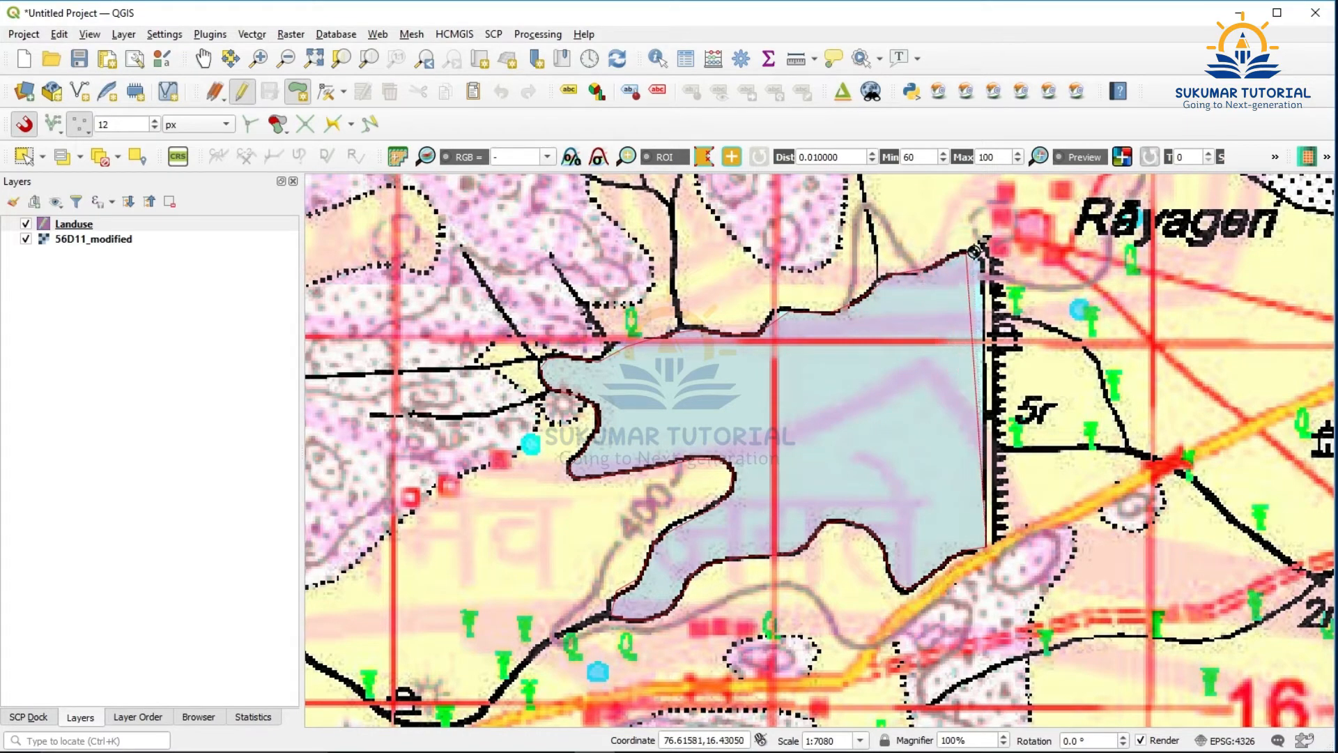
right_click(983, 336)
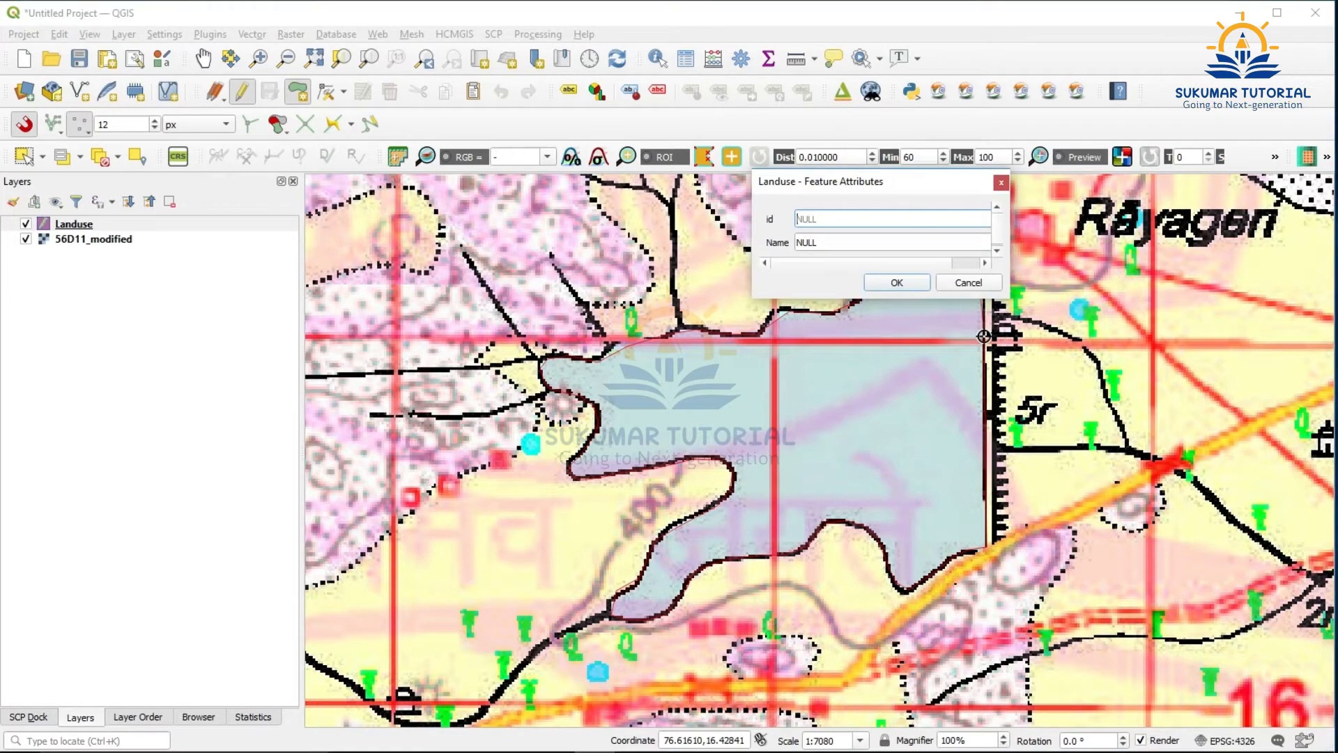
- Give the new polygon the id 1 and the Name Reservoir, and save its attributes
left_click(818, 219)
type("1")
left_click(827, 244)
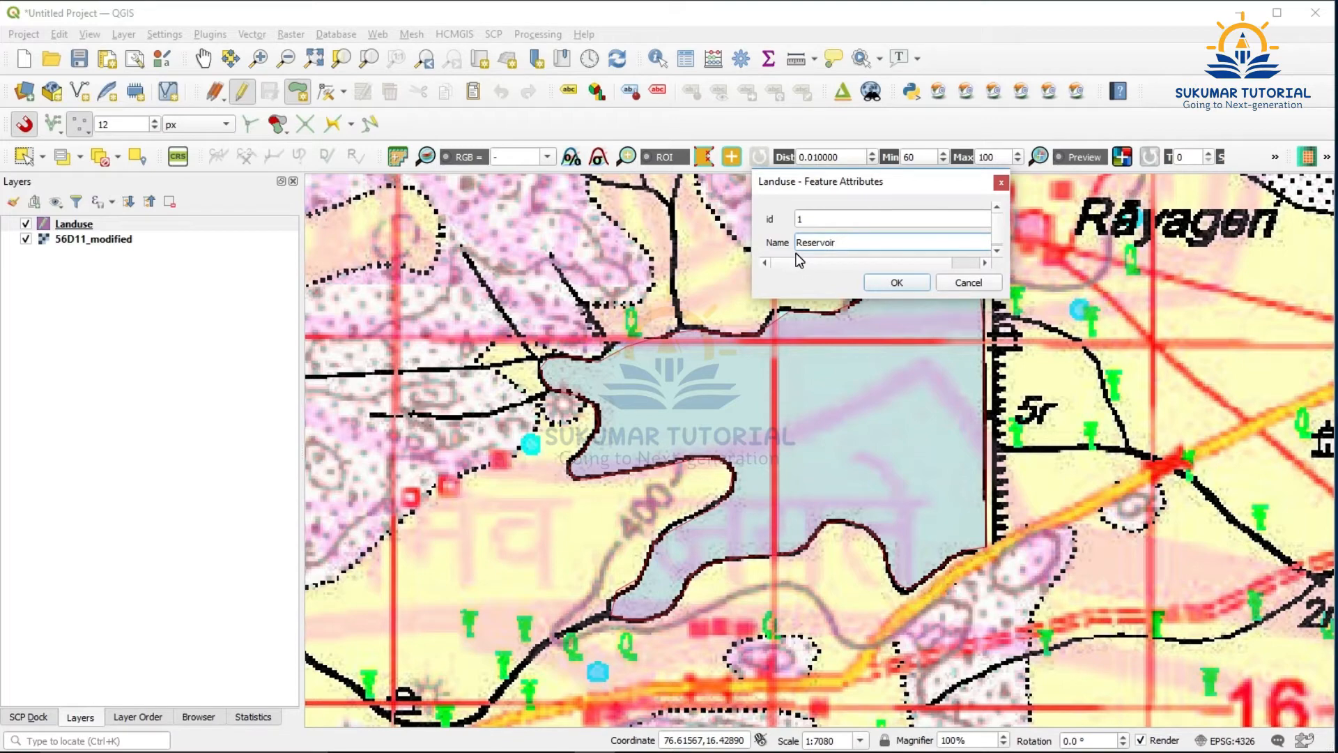
left_click(895, 283)
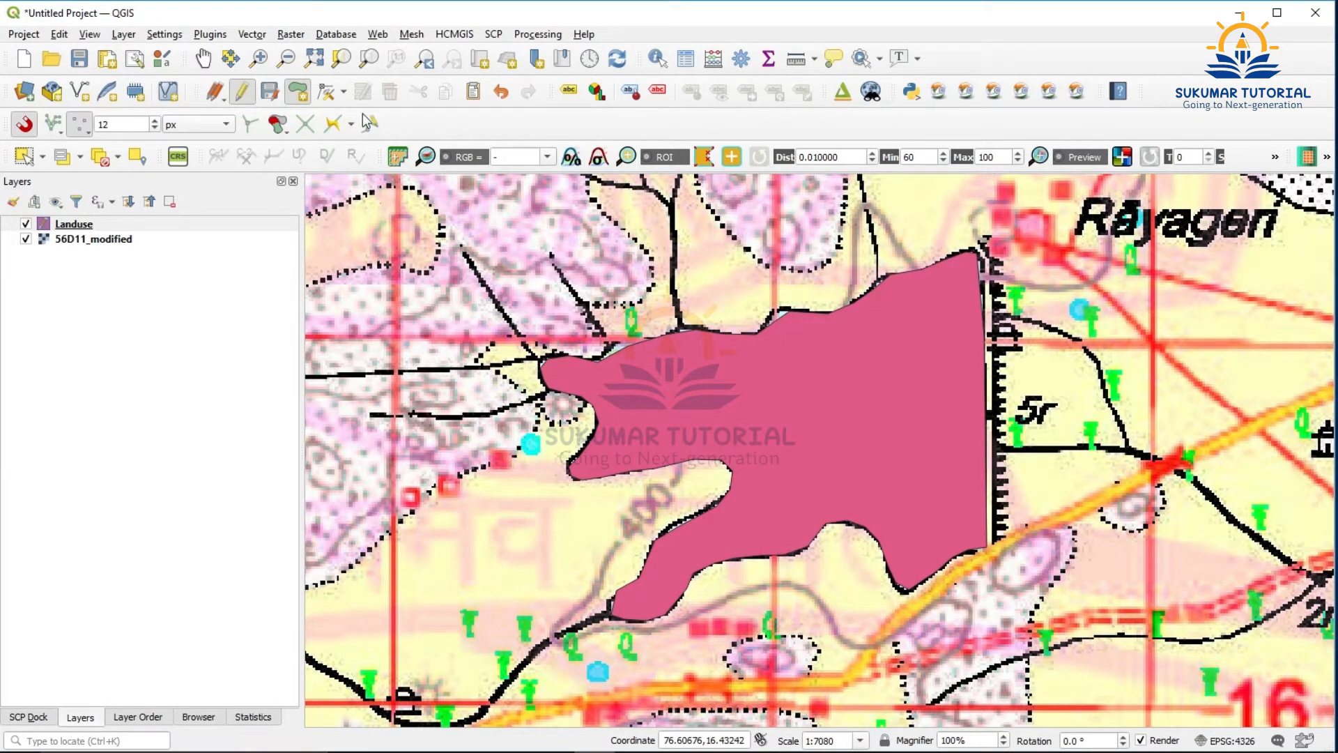
- Select the reservoir polygon and use the Vertex Tool to add a vertex on its northern edge, placed on the shoreline corner by the red grid line
left_click(260, 57)
left_click_drag(669, 242, 861, 392)
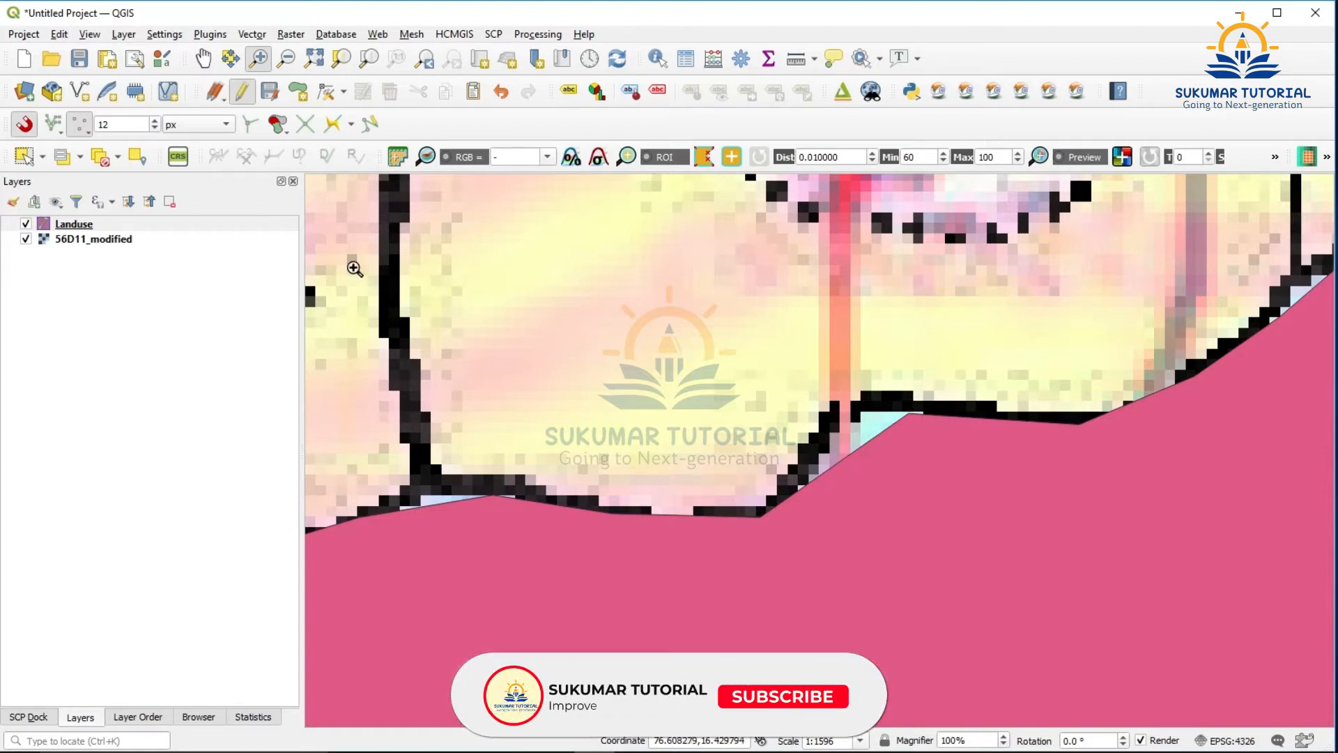
left_click(23, 158)
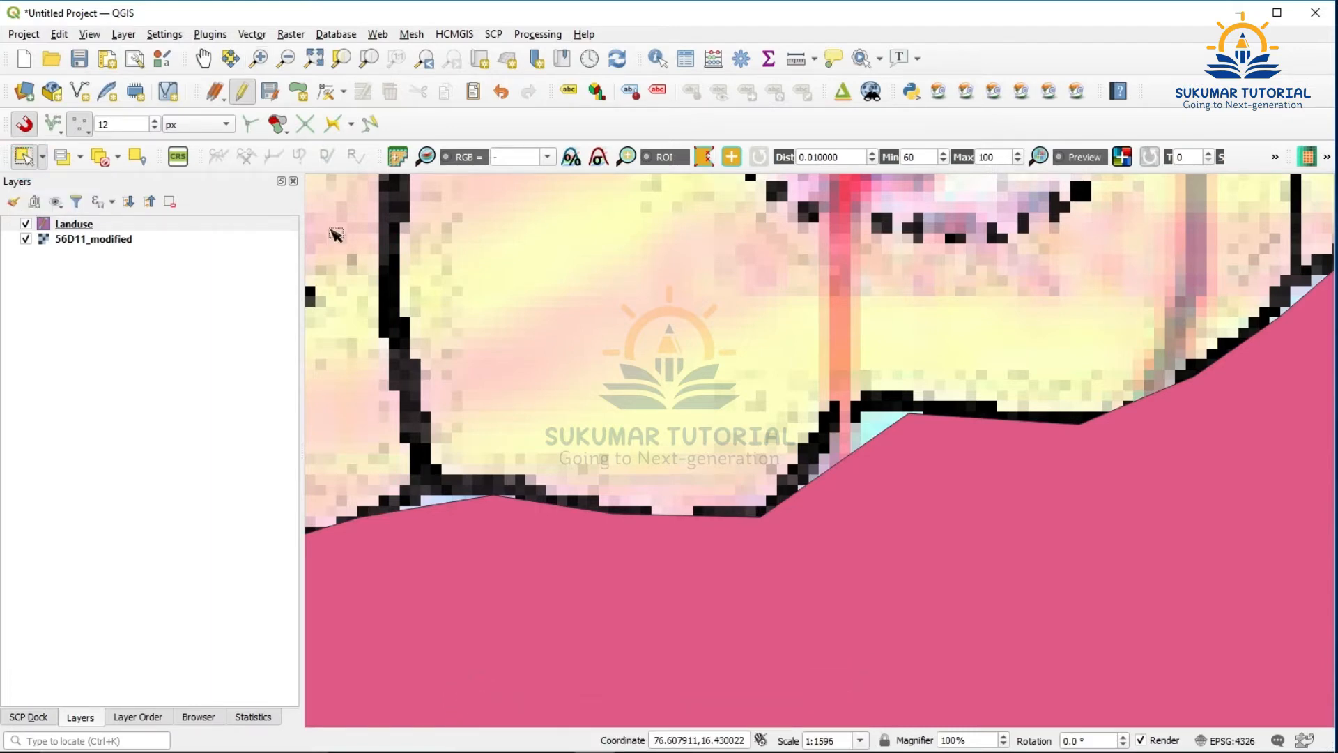
left_click(920, 536)
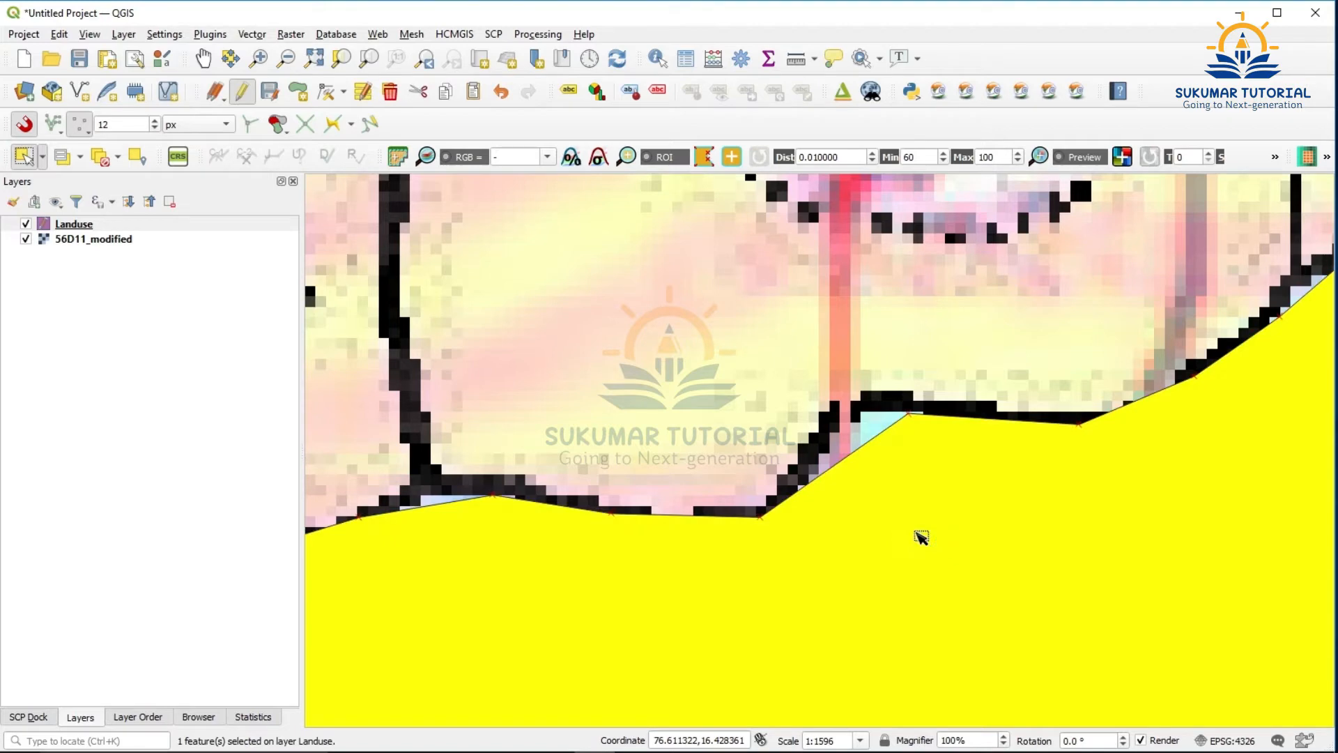
left_click(869, 443)
left_click(869, 443)
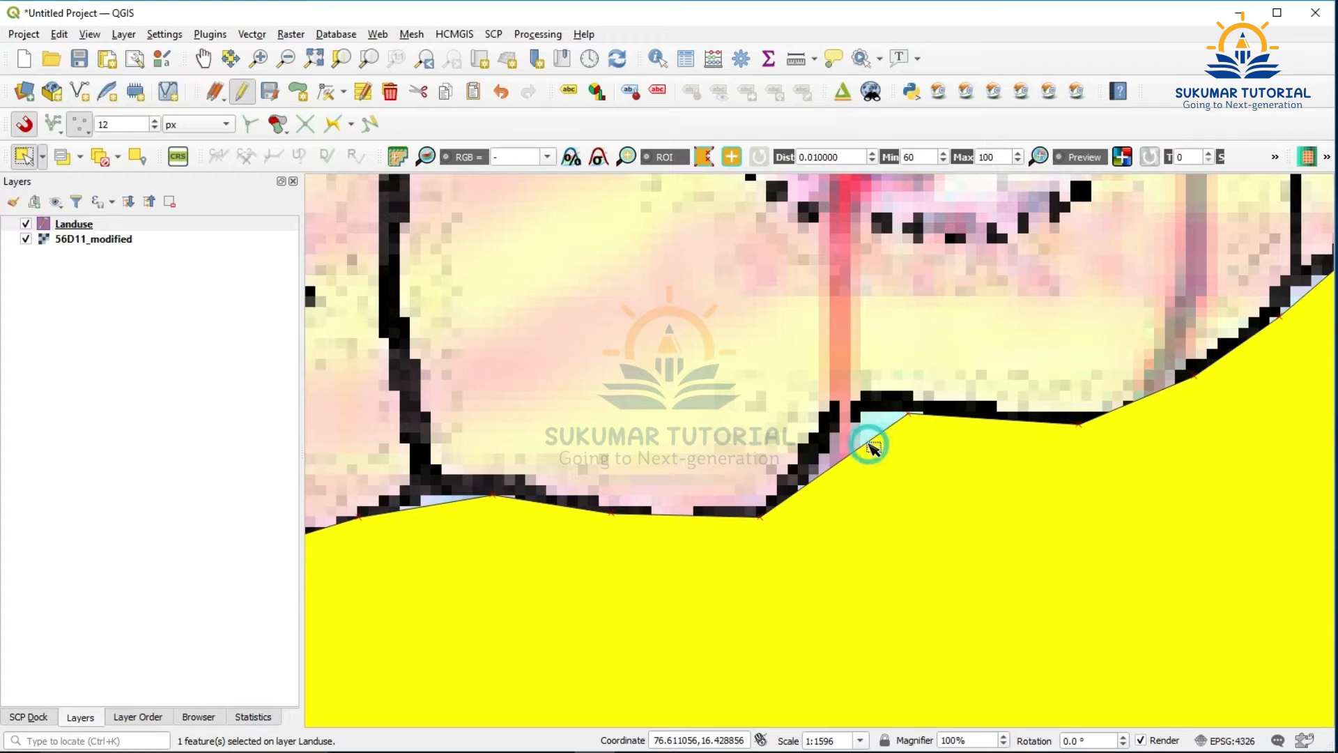
left_click(327, 92)
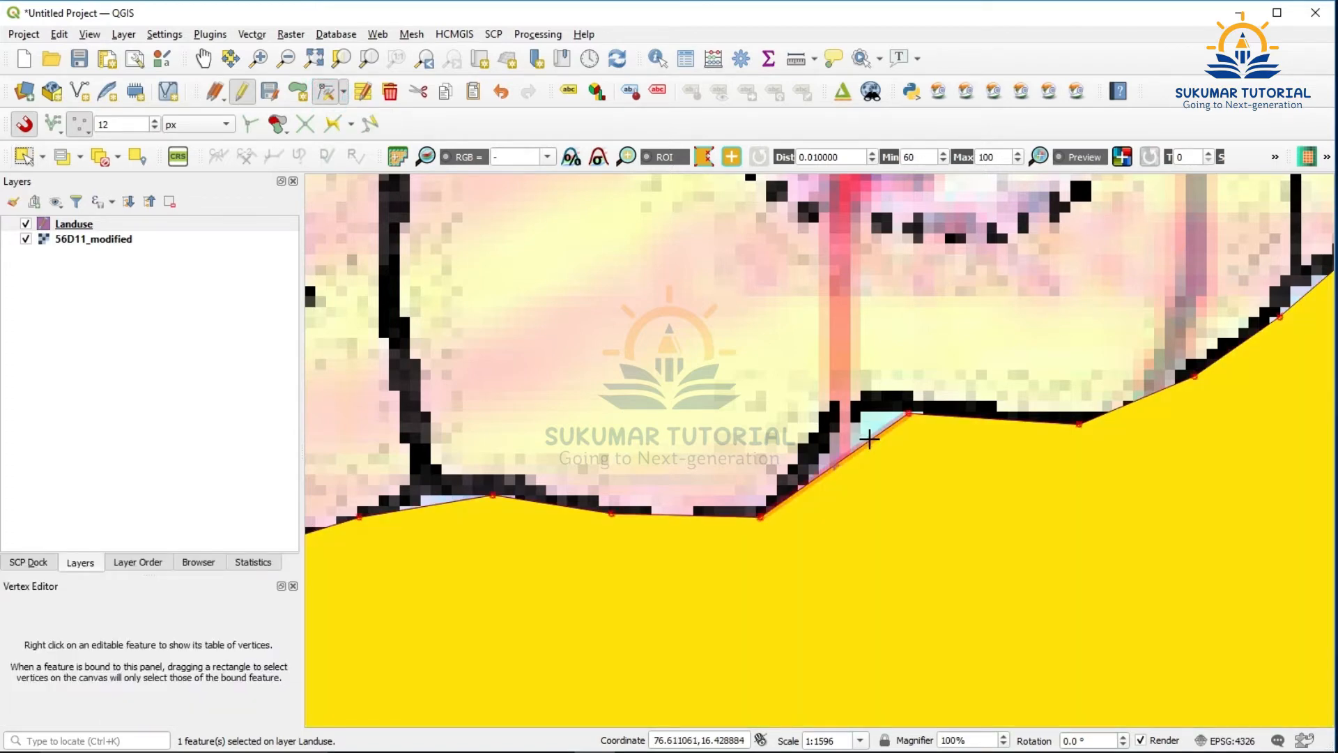
left_click(869, 439)
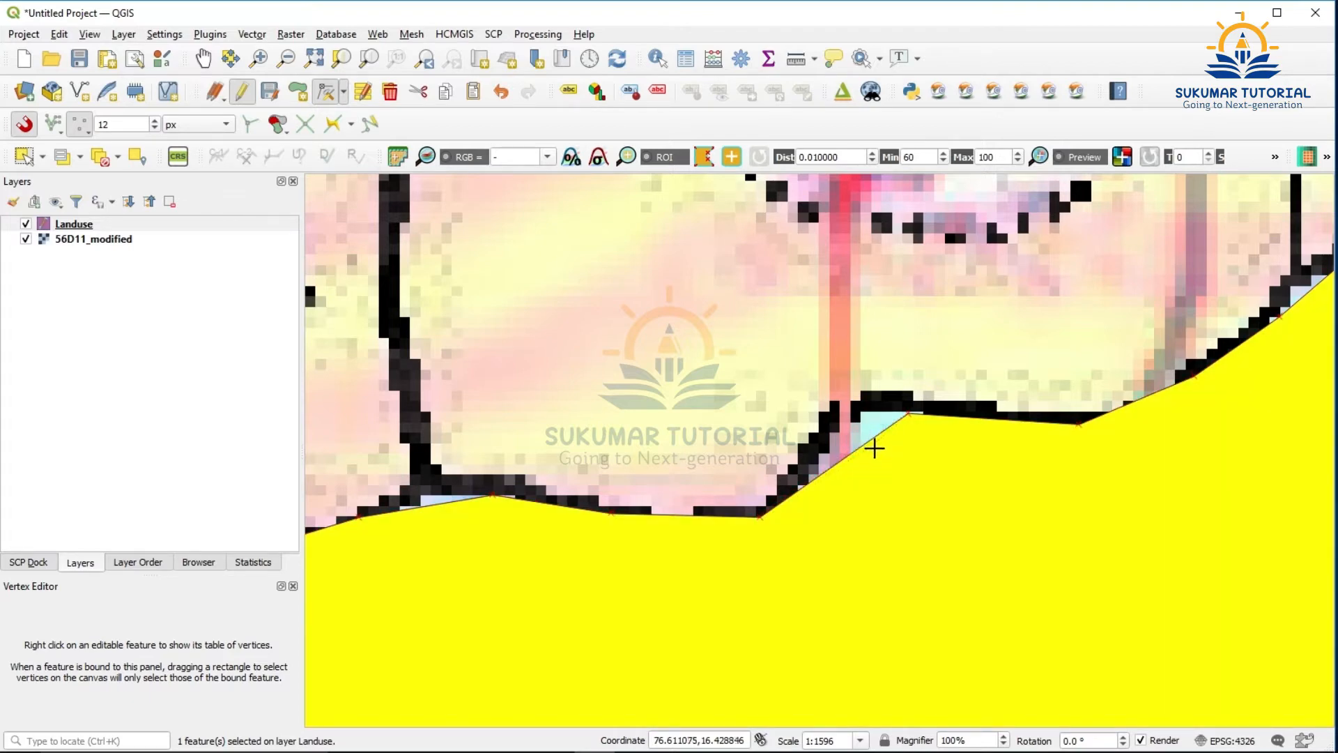
left_click(869, 439)
left_click(865, 411)
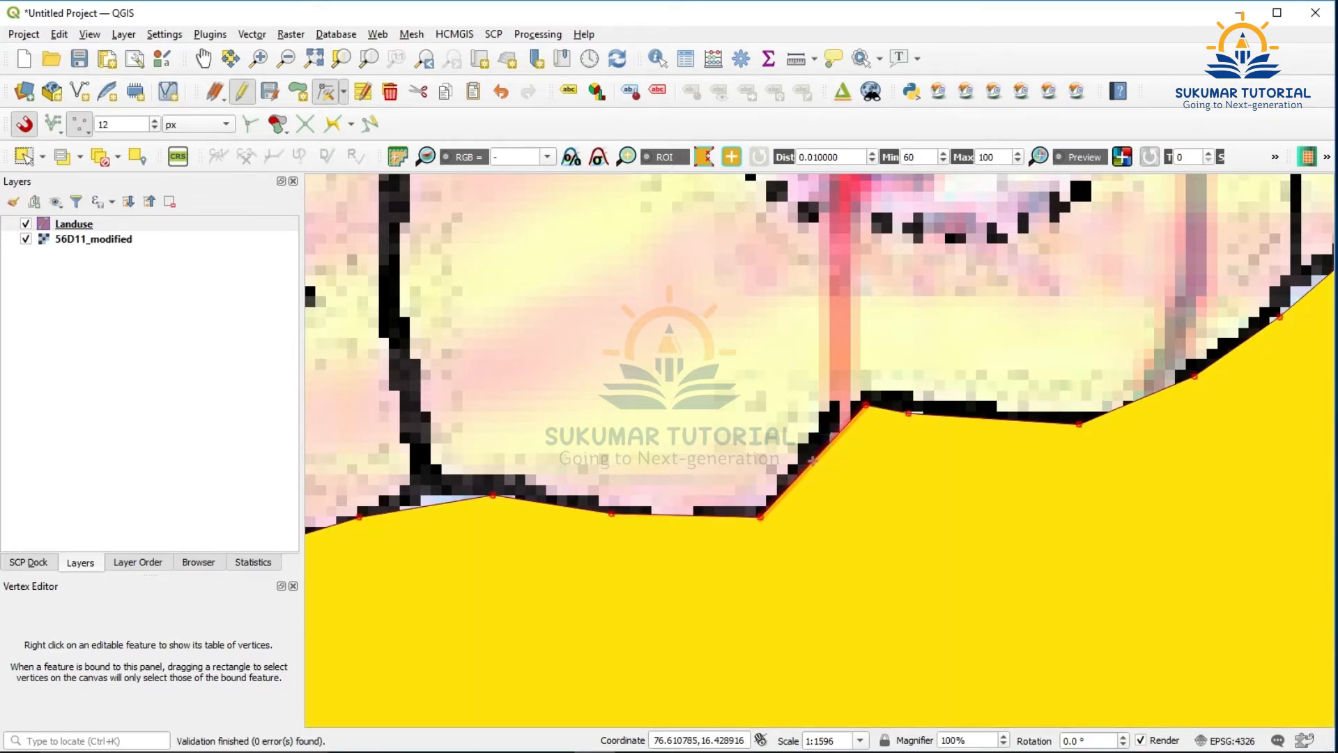
- Shift the sloping edge west of the added vertex outward to the black shoreline, and move the vertex just east of it onto the line
left_click(828, 444)
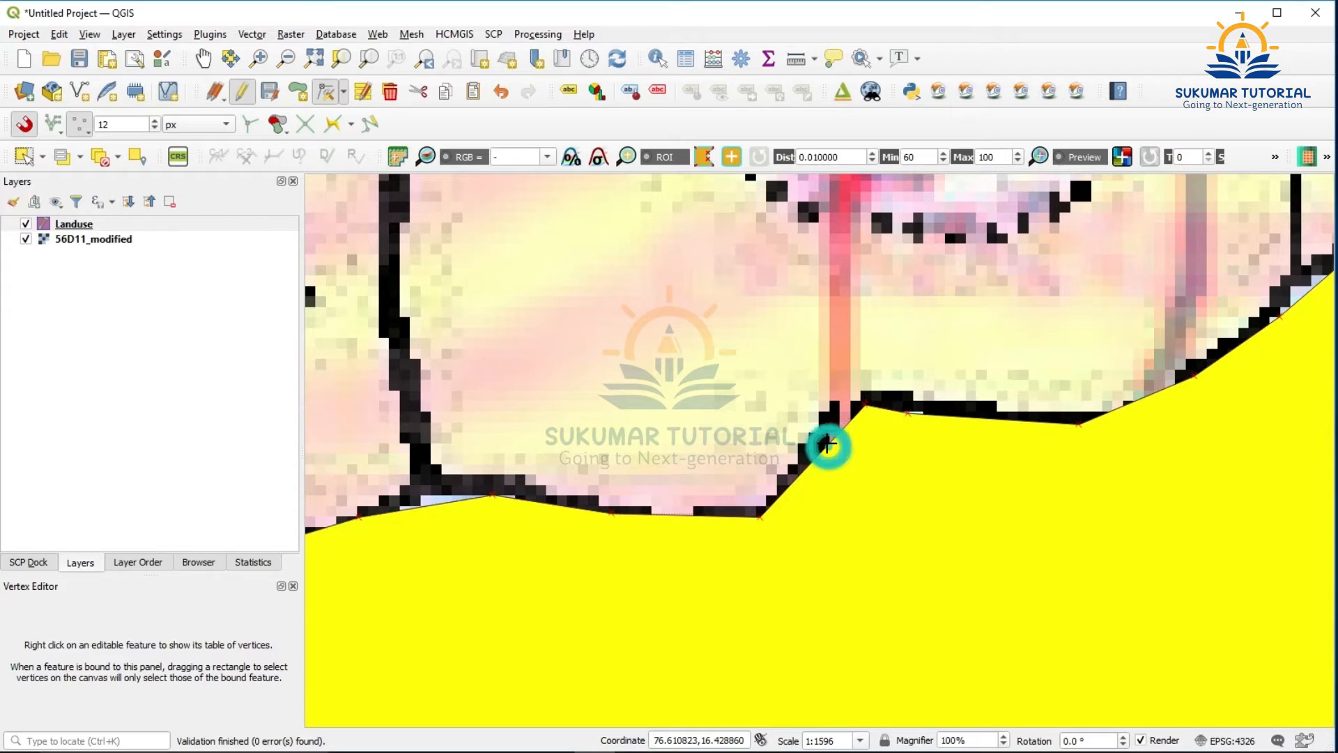
left_click(828, 437)
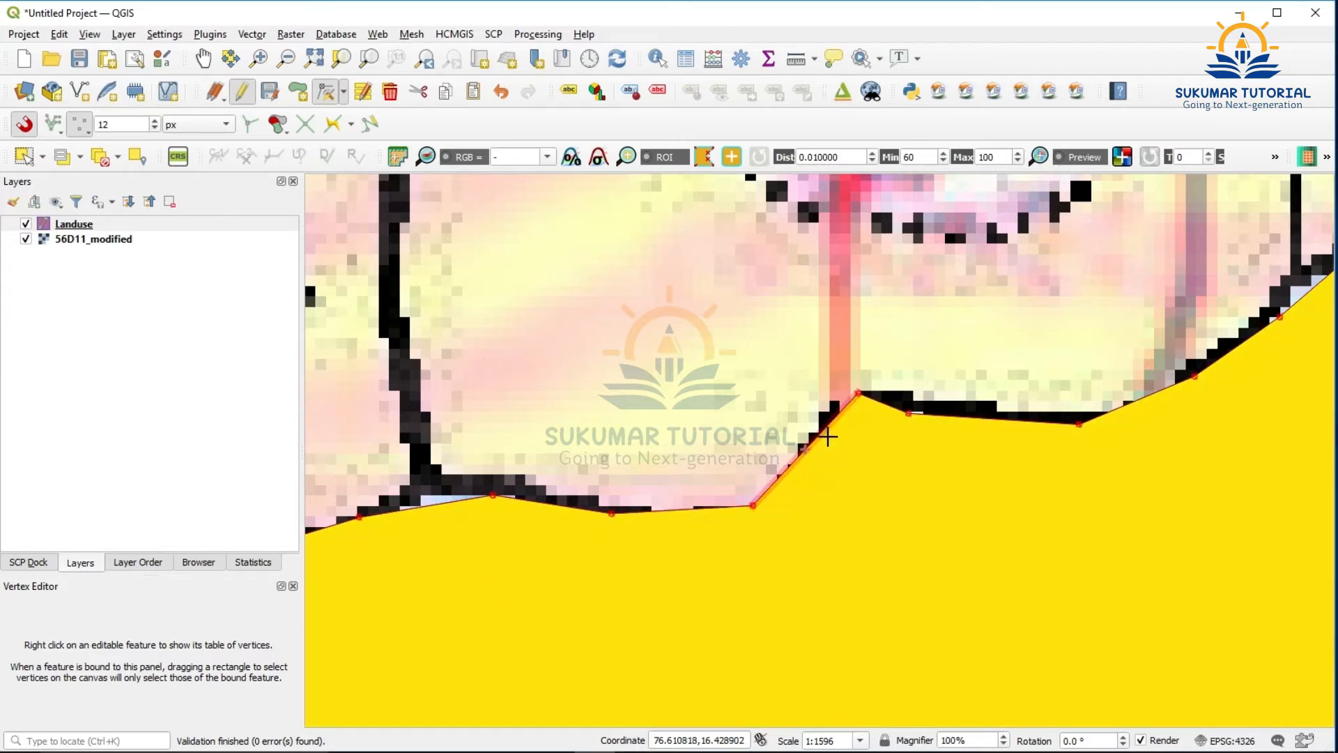
left_click(909, 416)
left_click(923, 408)
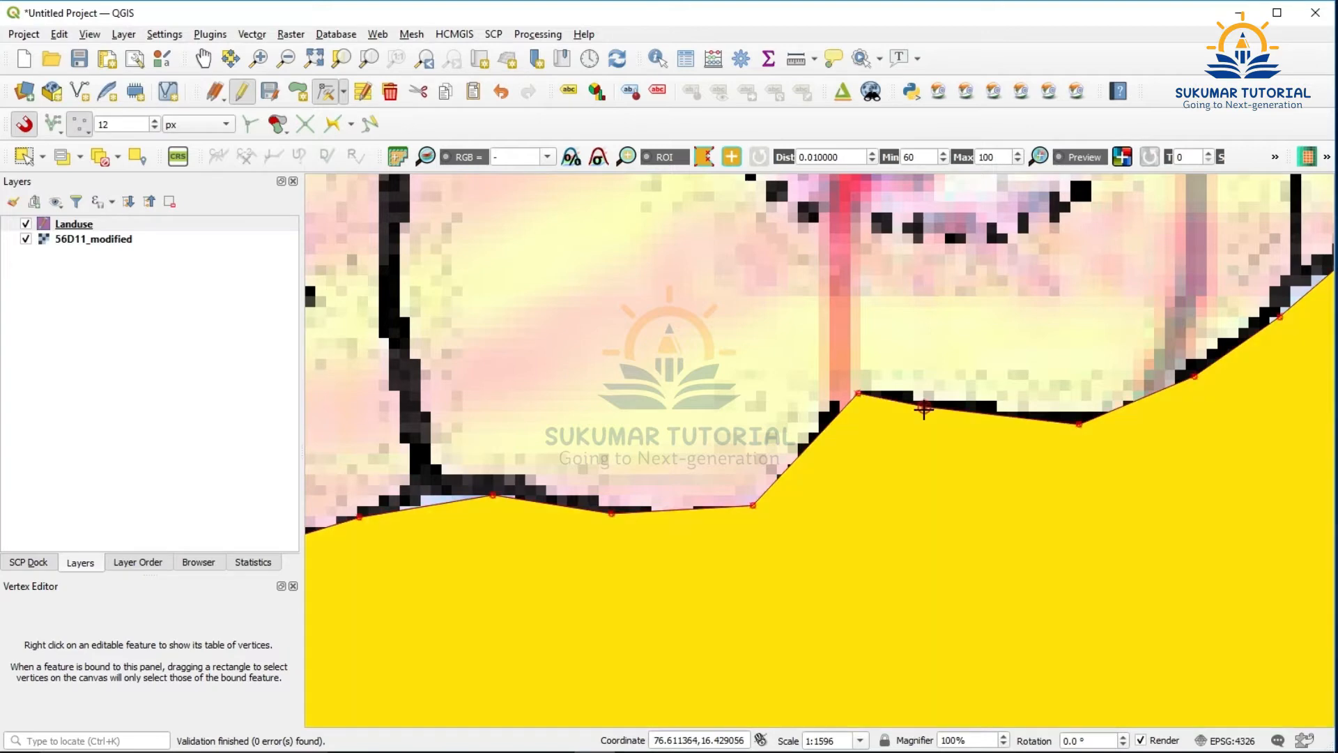
- Add a vertex on the northern edge below the stream junction and pull it up onto the black shoreline to close the gap
left_click(427, 506)
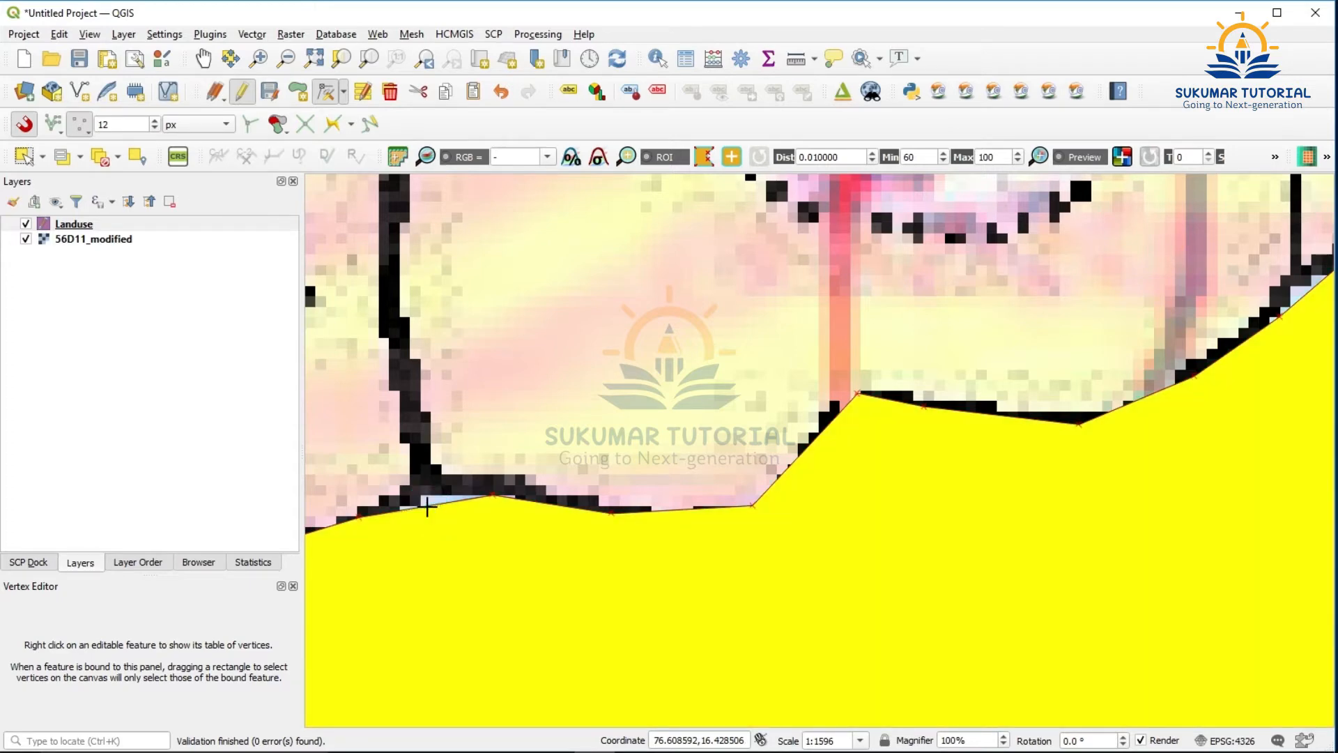
left_click(427, 508)
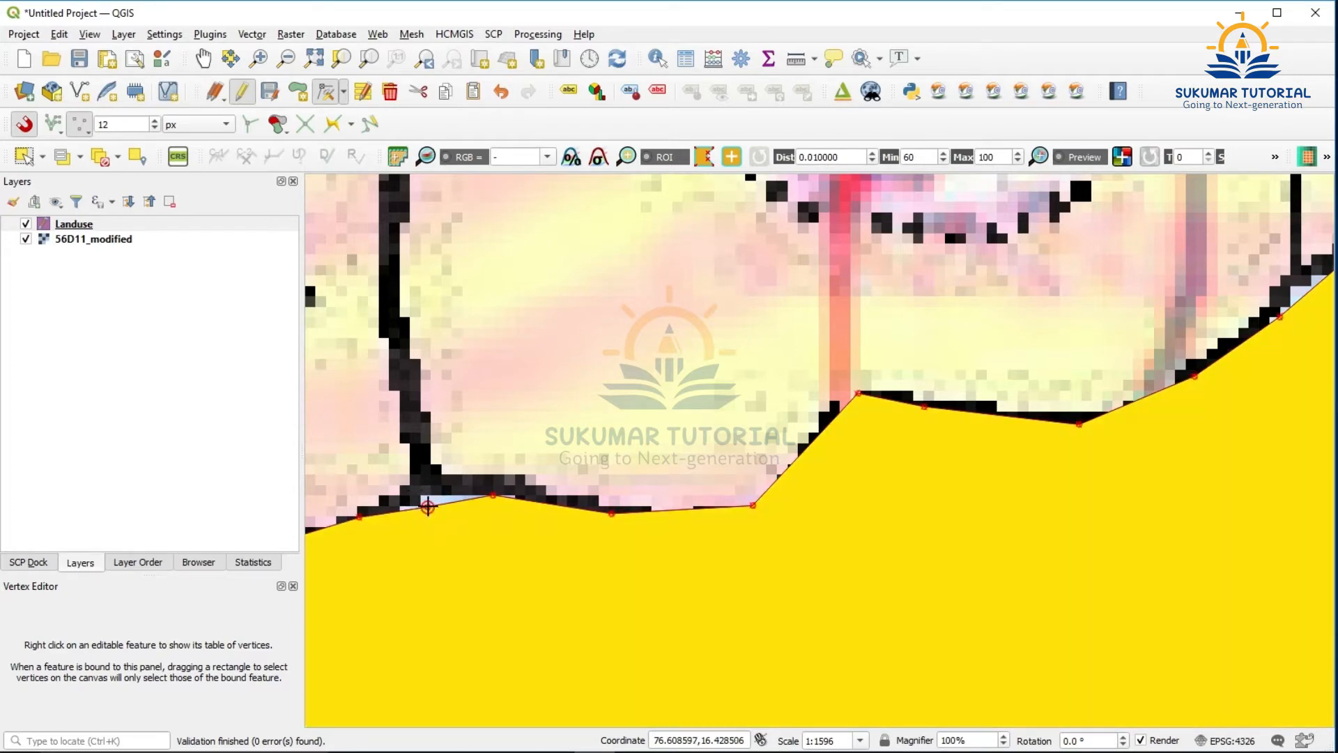
left_click(427, 508)
left_click(430, 508)
left_click(428, 507)
left_click(425, 489)
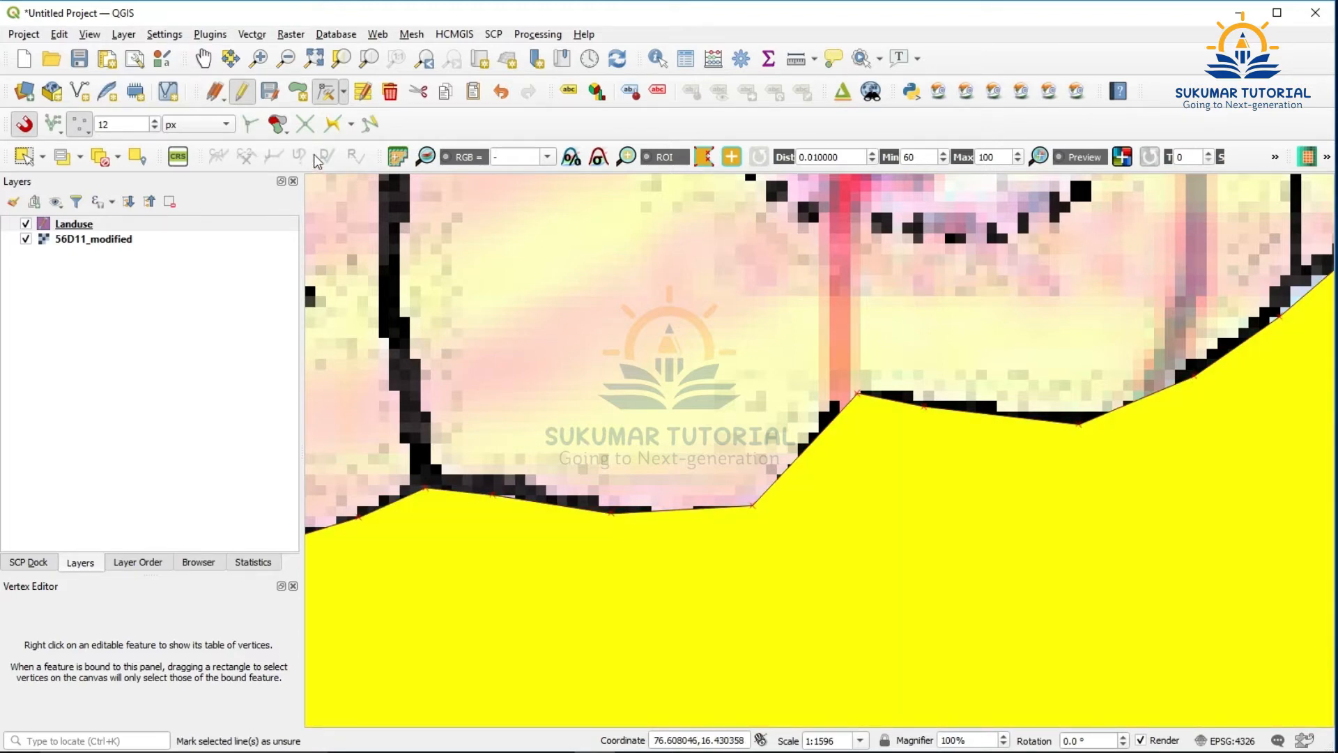
- With the Vertex Tool, move the low vertex on the reservoir's northern edge near its western end up onto the black shoreline
left_click(204, 60)
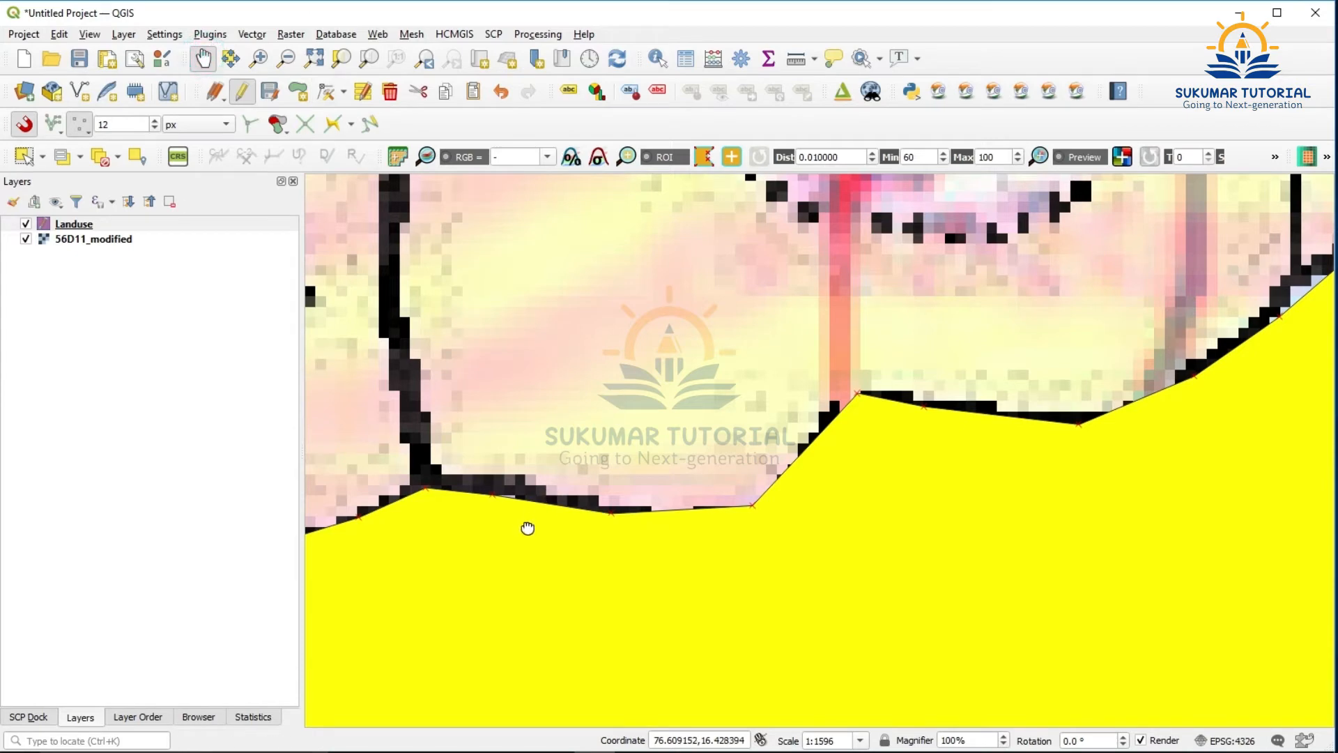
left_click_drag(527, 527, 677, 444)
left_click_drag(465, 533, 707, 469)
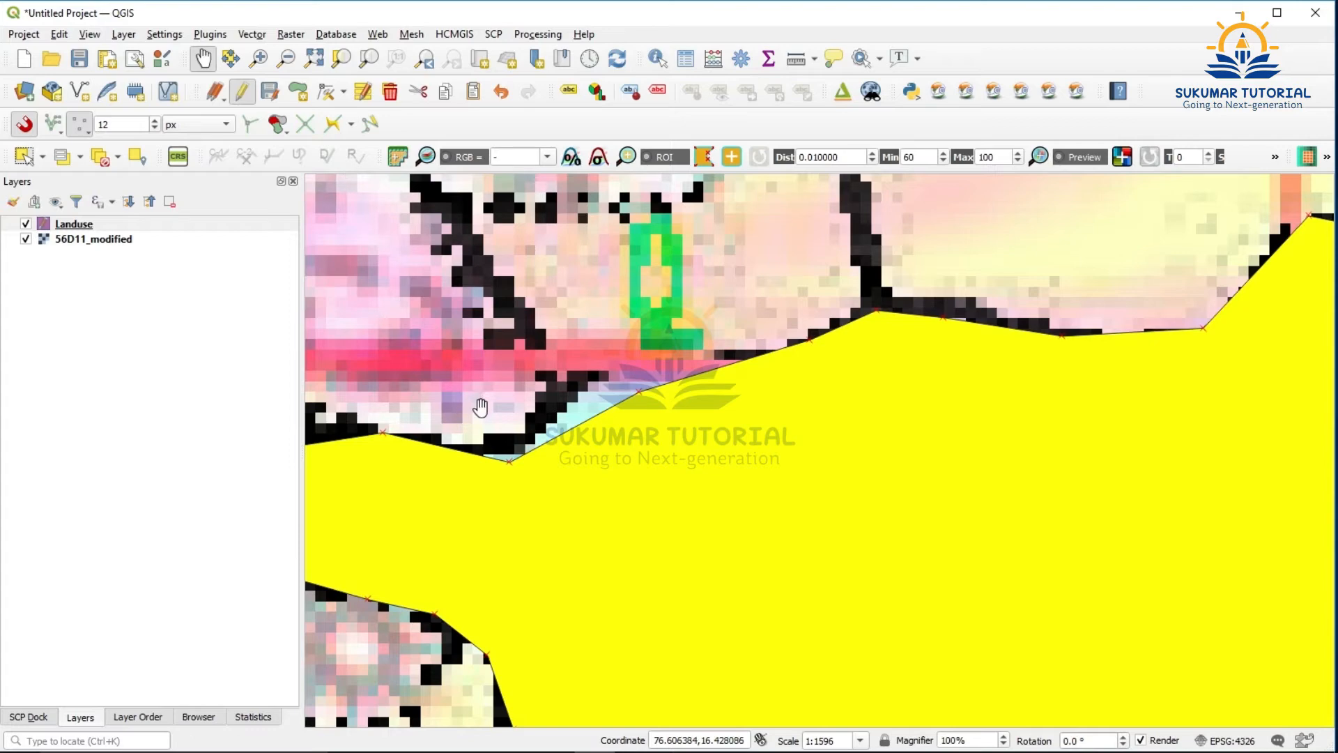
left_click(325, 94)
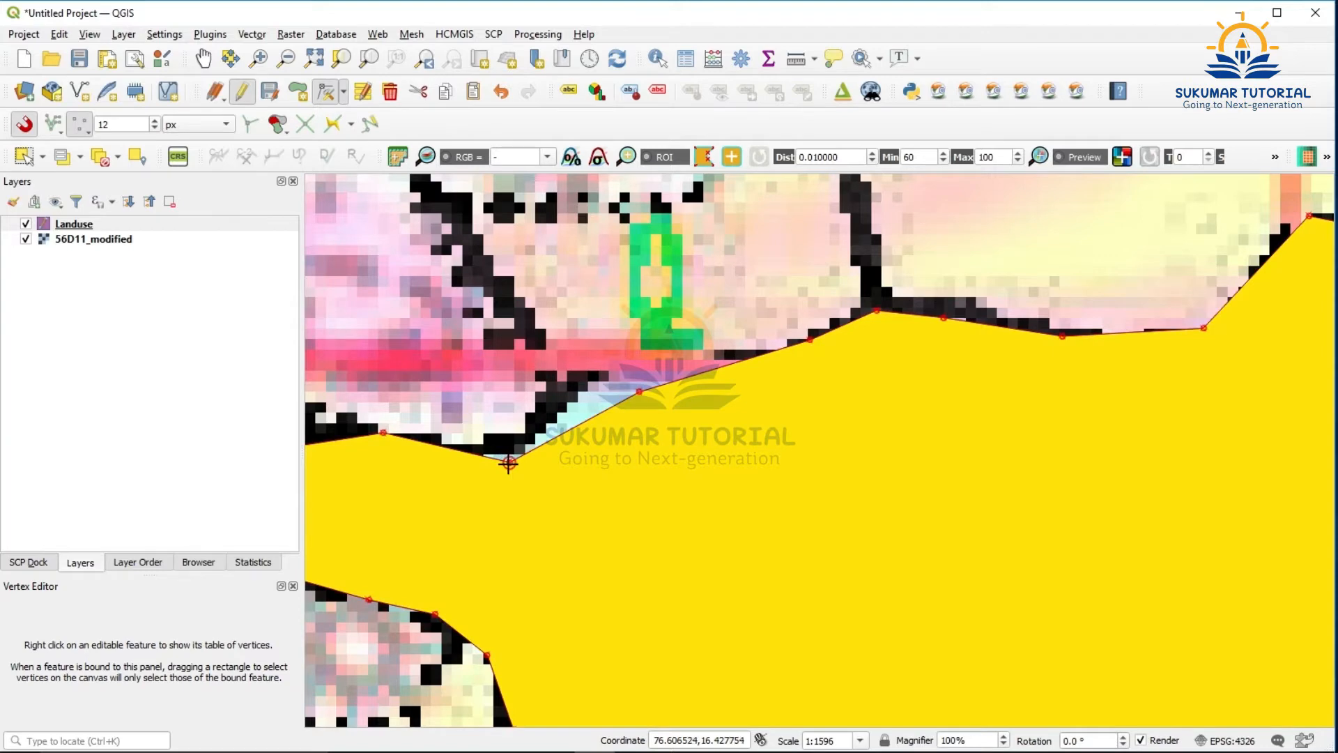
left_click(509, 462)
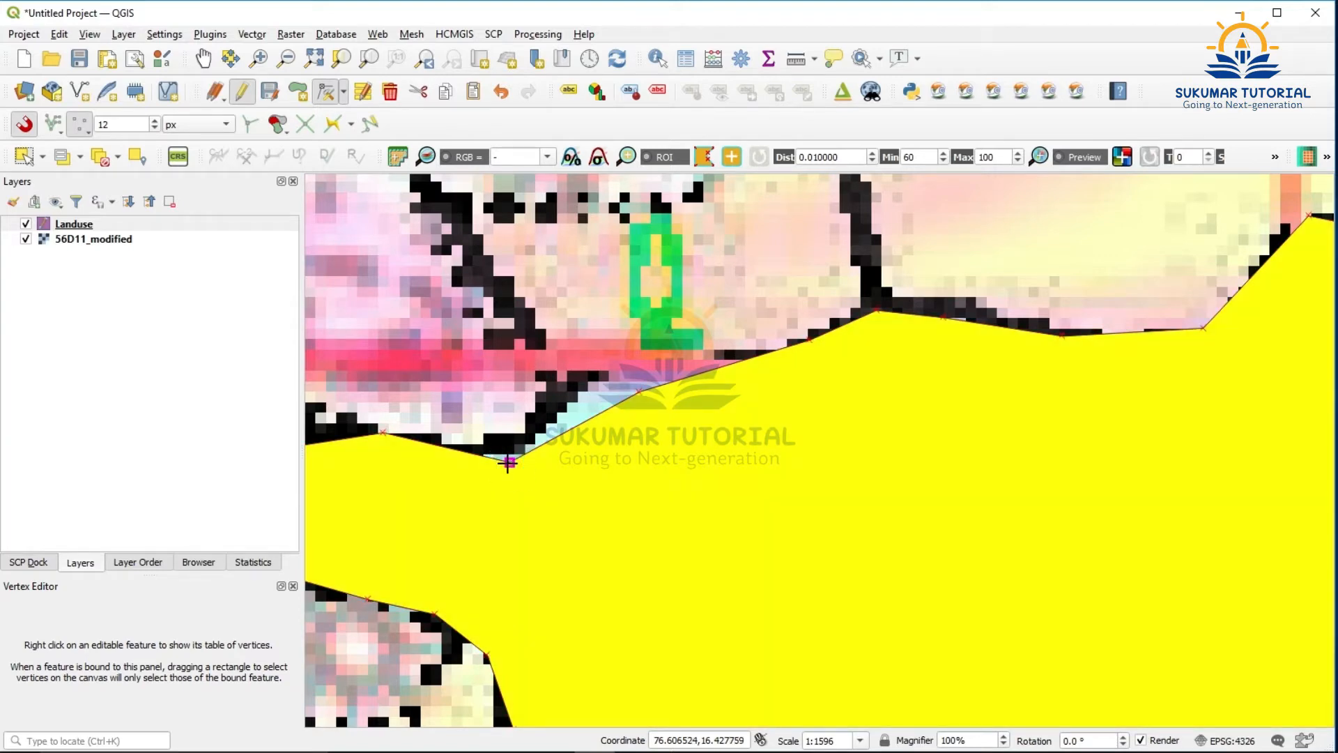
left_click(508, 460)
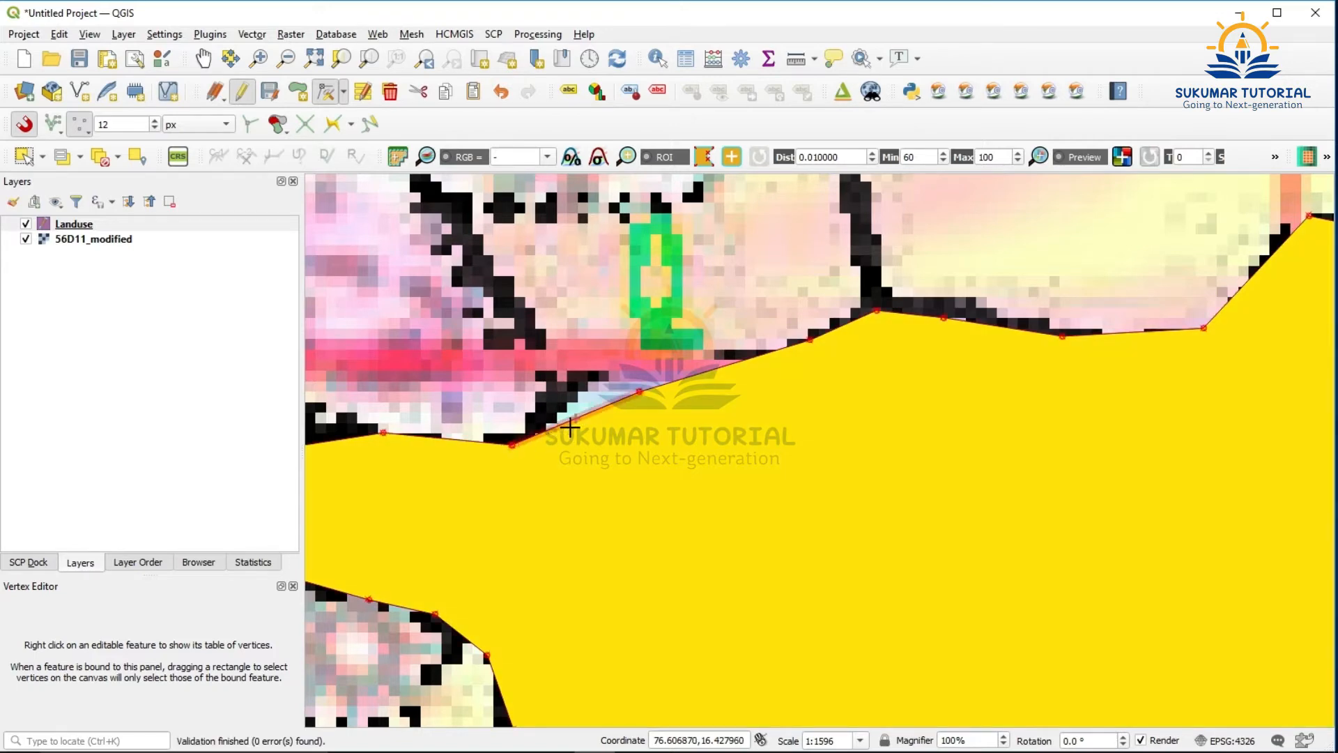
- Move the vertex below the green tree symbol up to the shoreline, and add a vertex west of it at the shoreline bend
left_click(639, 392)
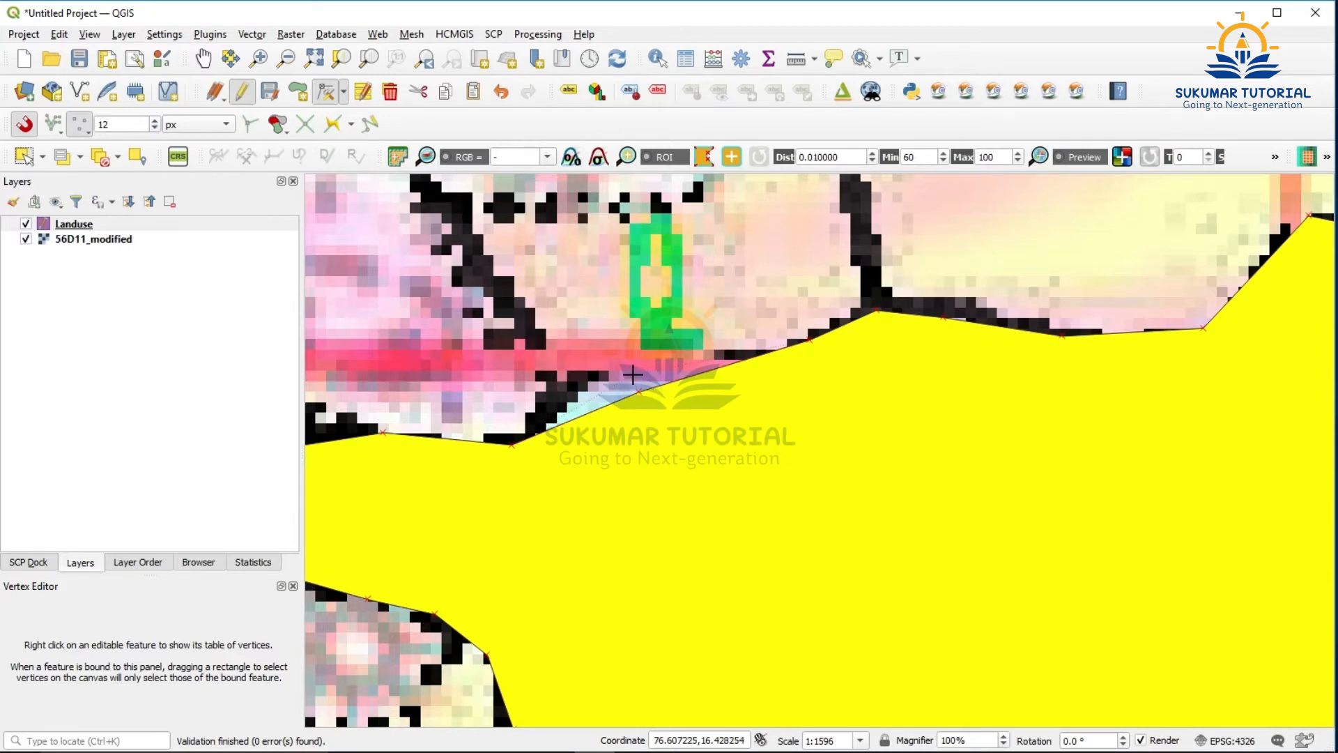
left_click(632, 375)
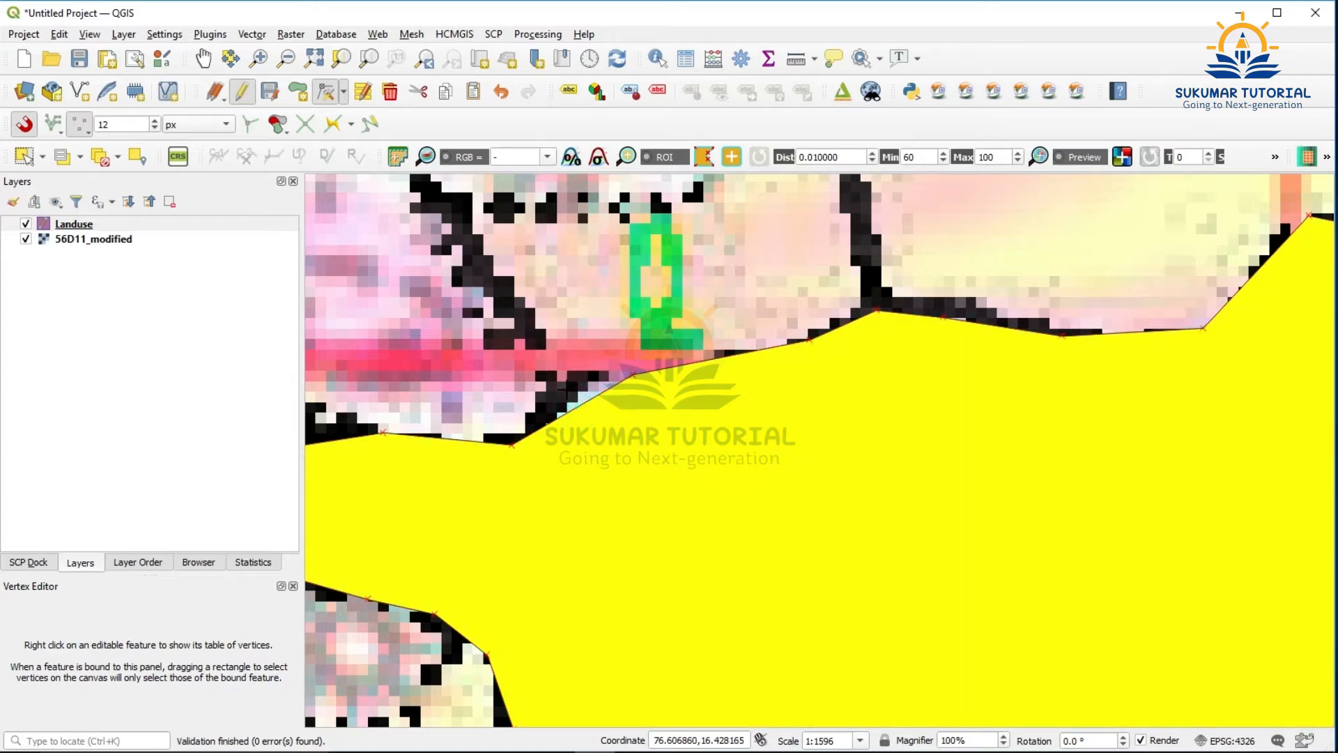
left_click(563, 385)
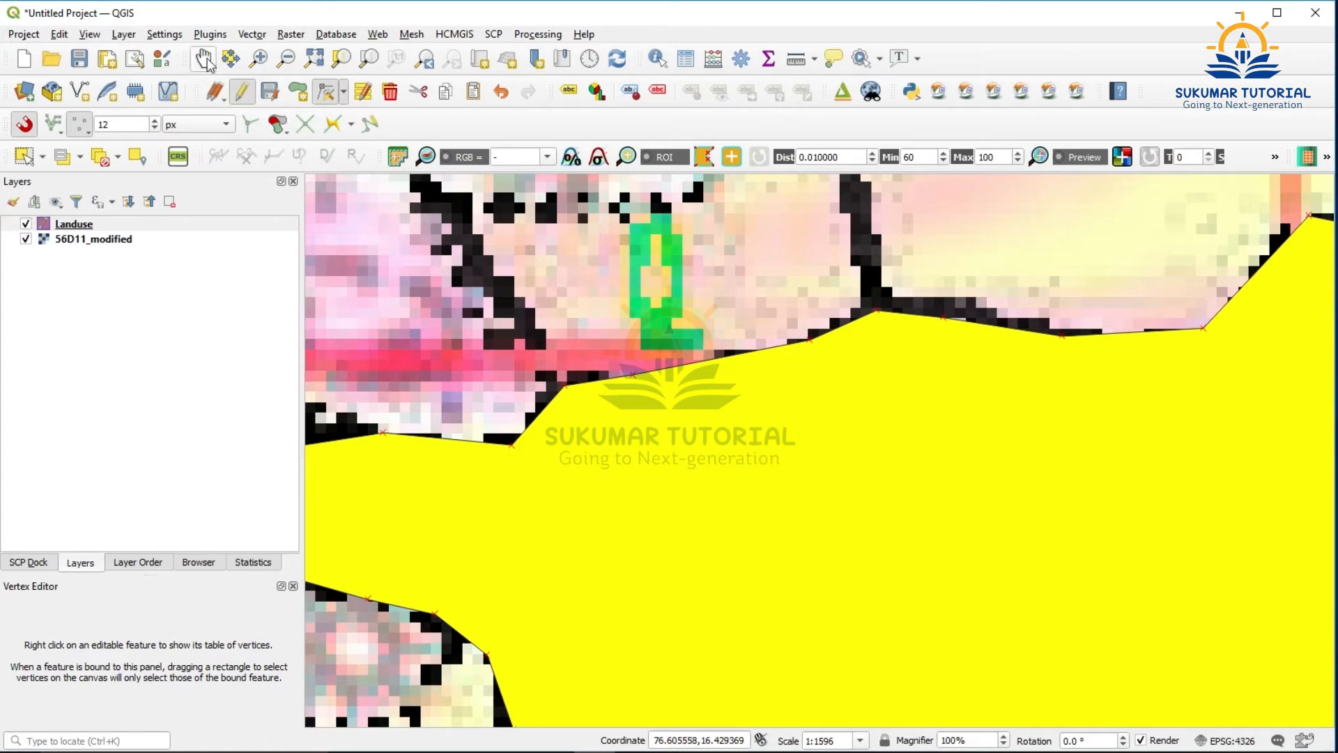
- At the reservoir's western tip, add a vertex at the black line's inner corner and move the neighbouring upper vertex onto the line
left_click(286, 59)
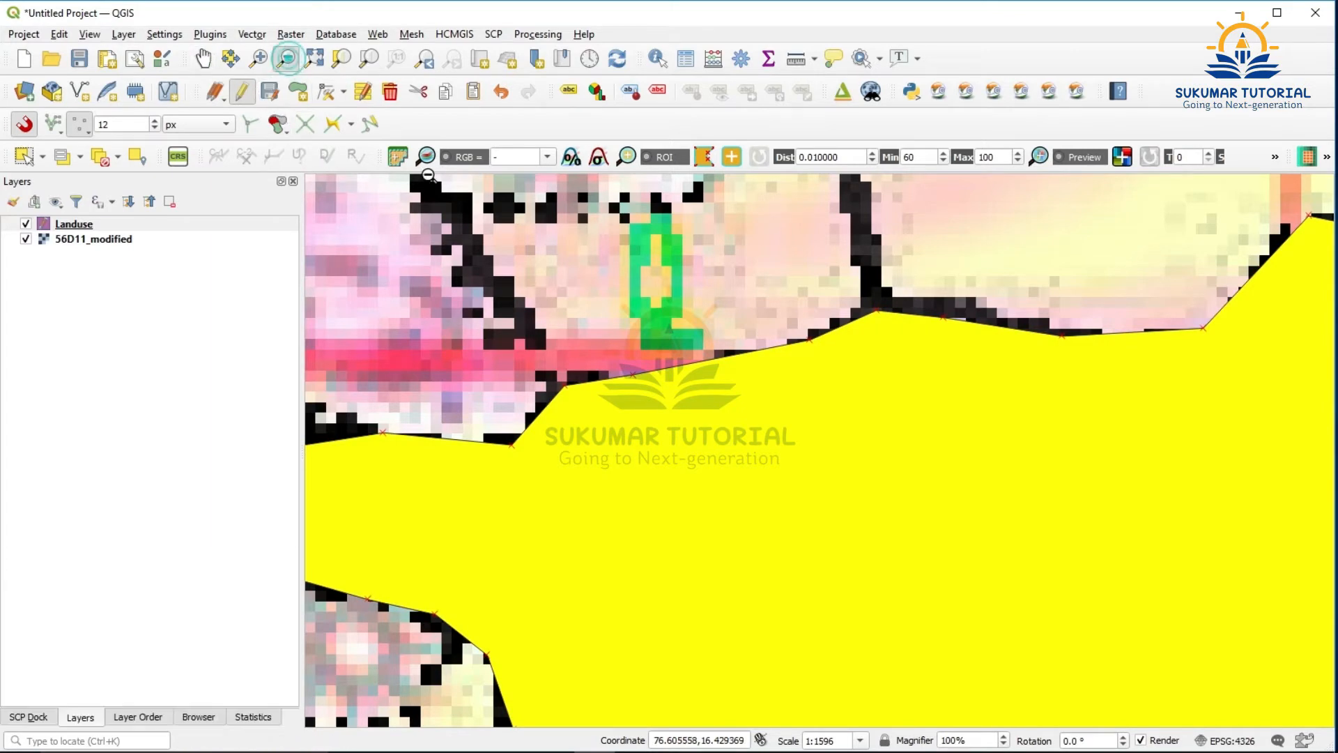
left_click(700, 438)
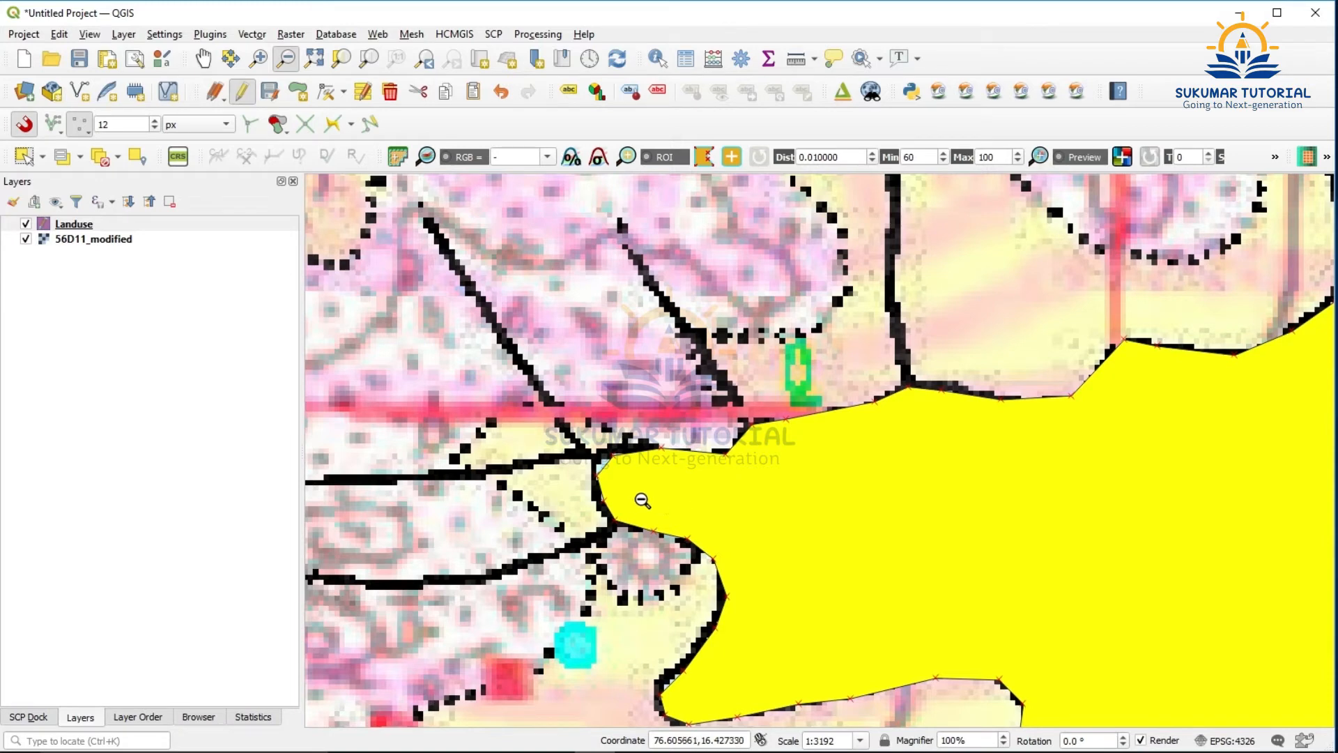
left_click(258, 59)
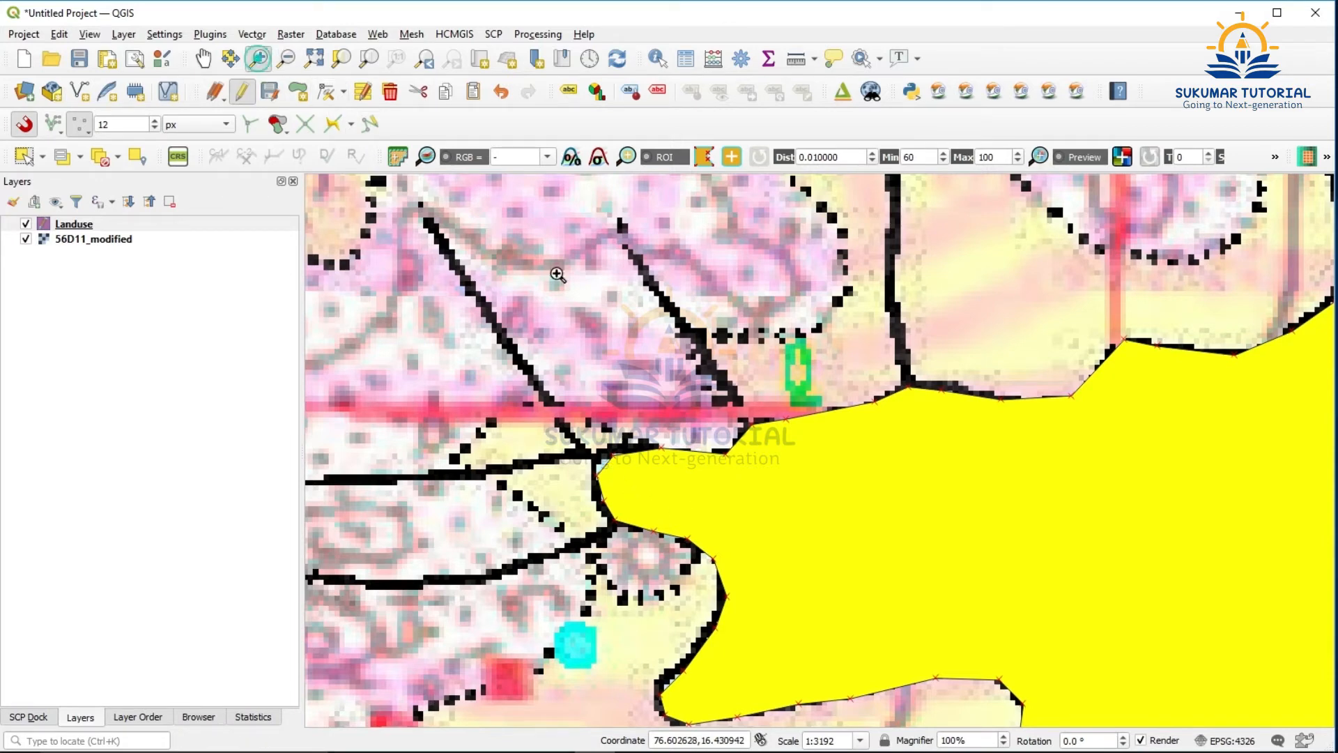
left_click_drag(554, 416, 681, 519)
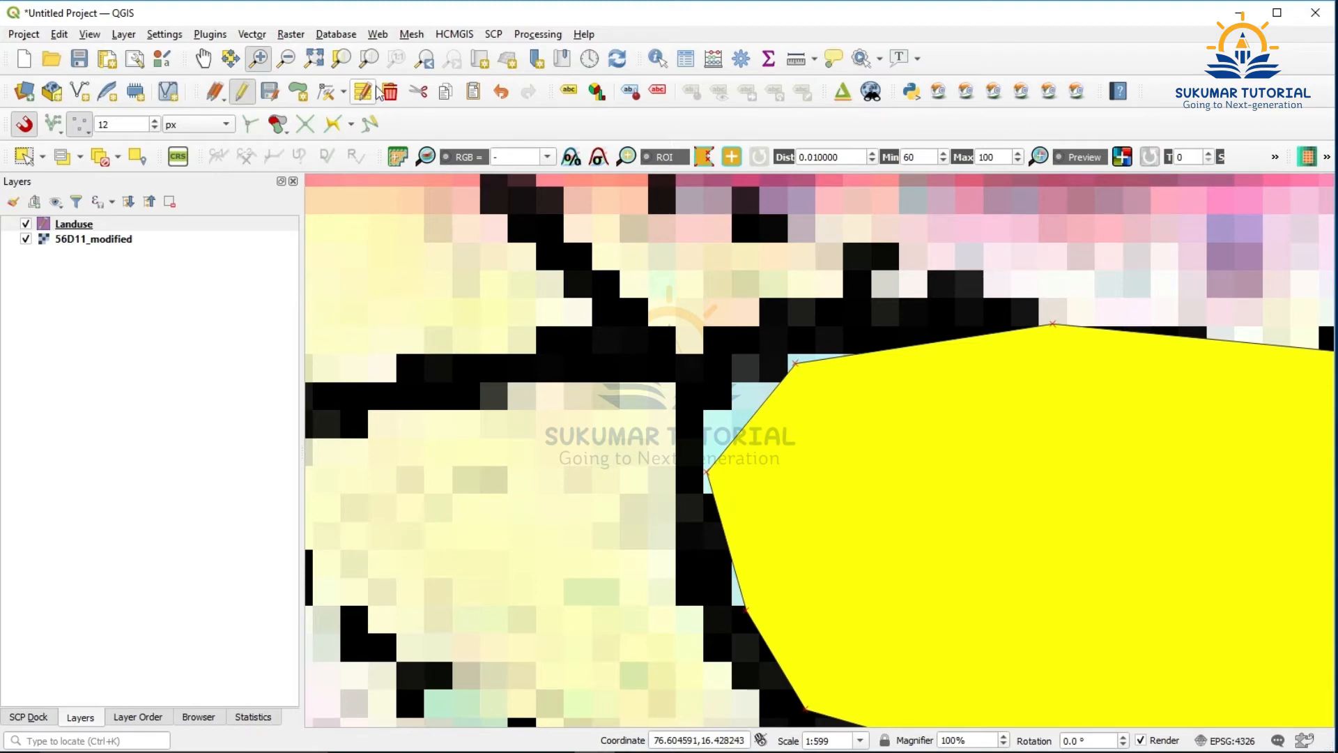
left_click(326, 98)
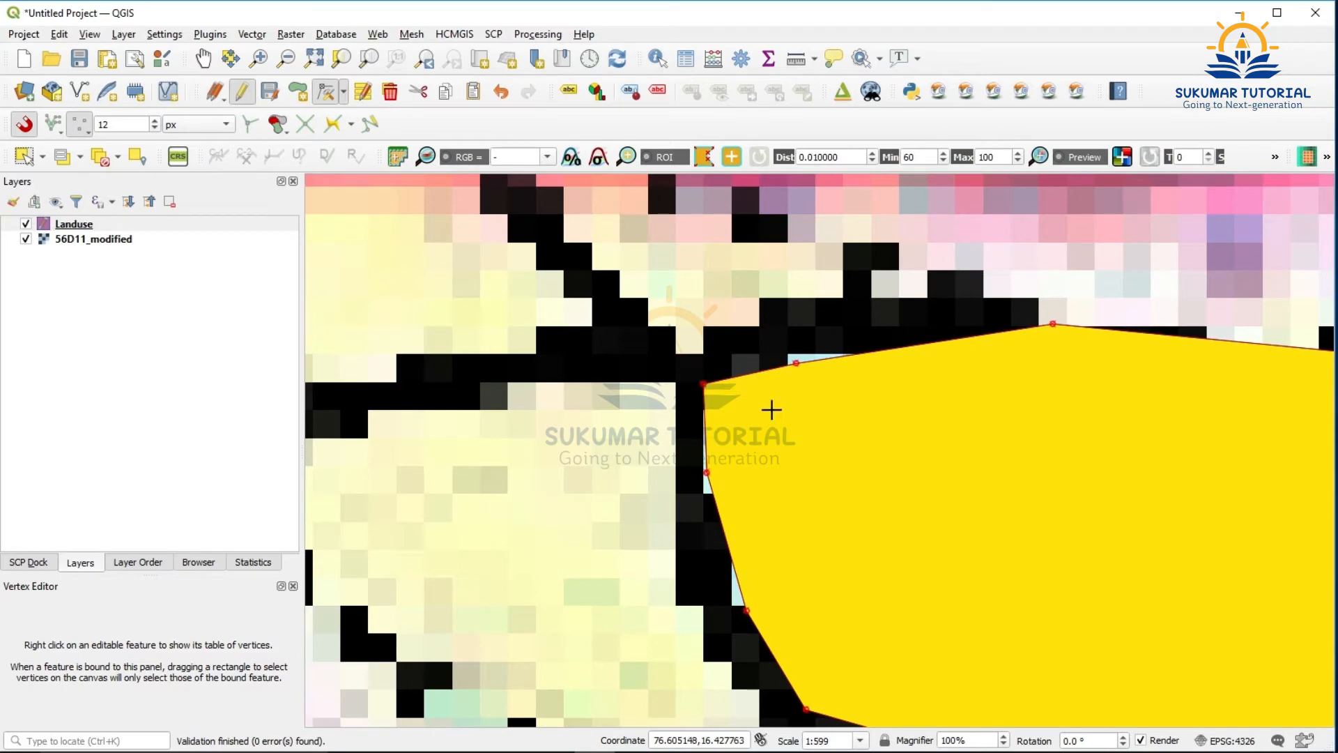
left_click(797, 365)
left_click(794, 340)
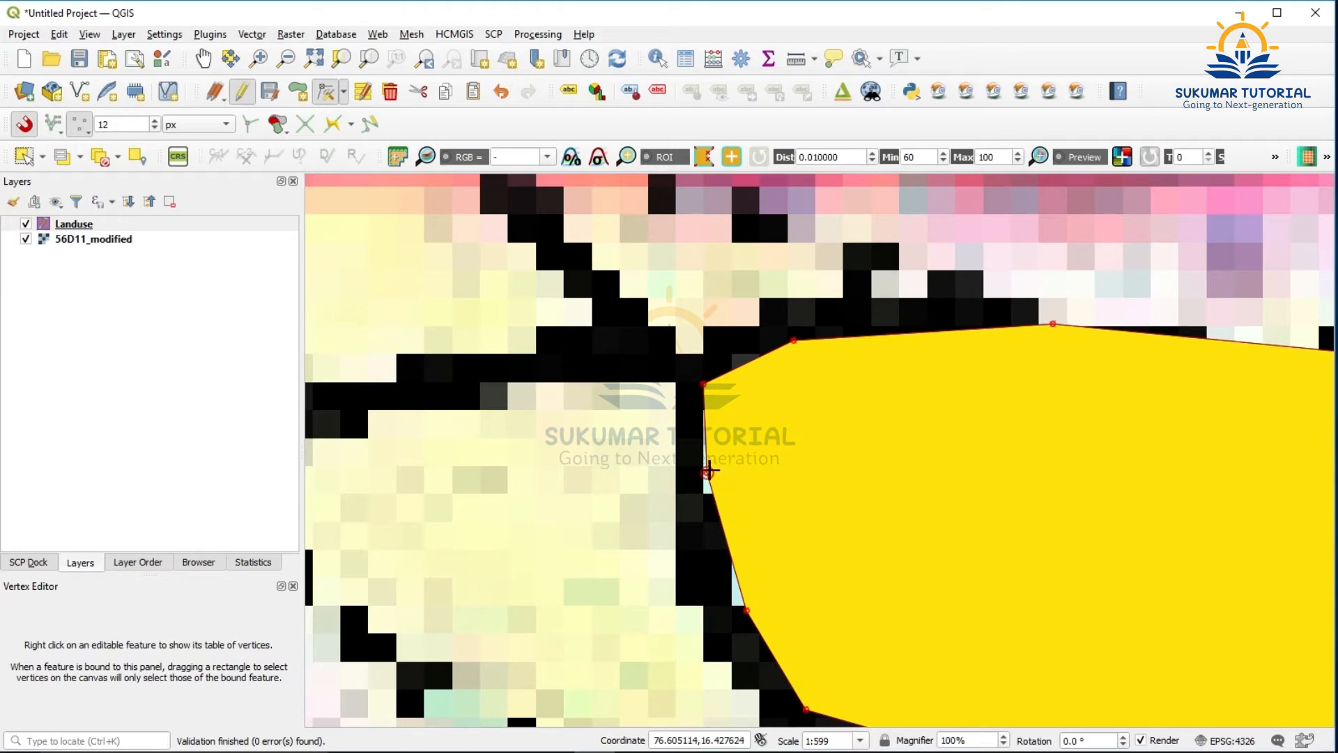
- Move the two vertices along the western tip's side outward onto the black shoreline to close the remaining gaps
left_click(708, 471)
left_click(706, 471)
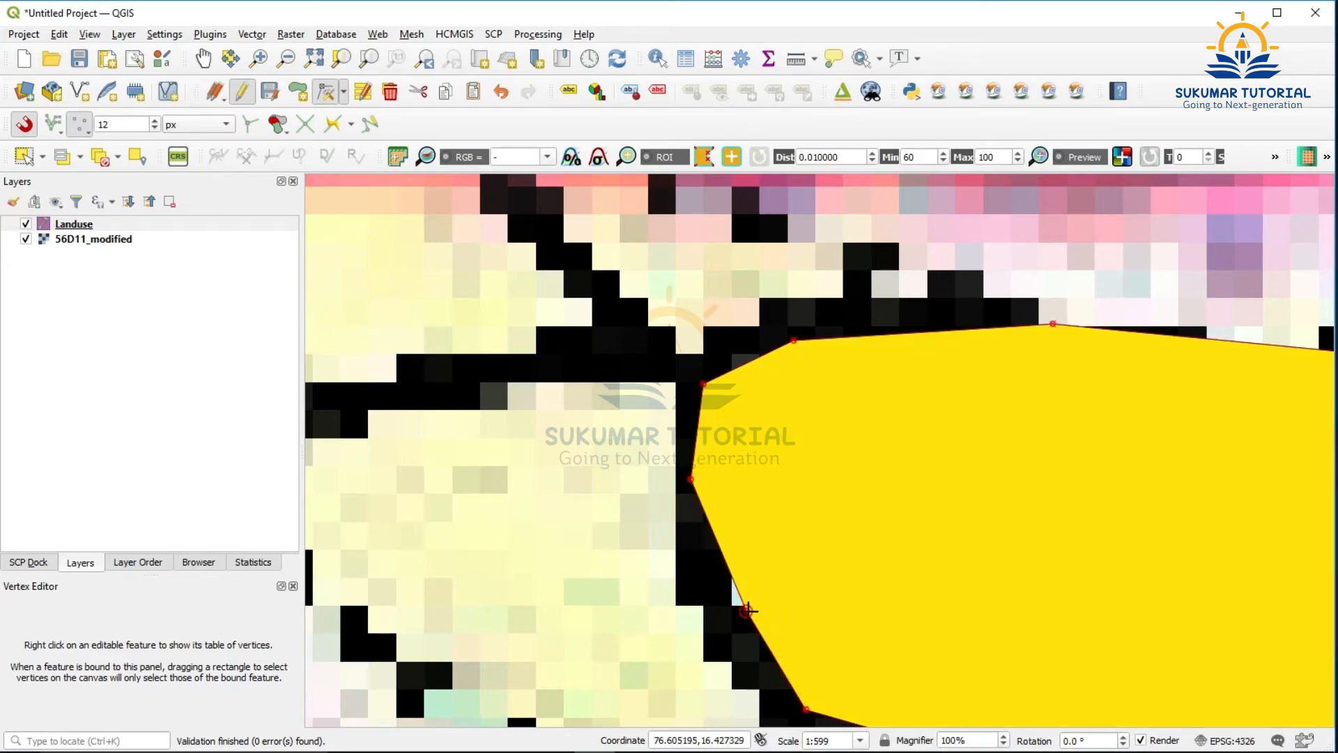
left_click(746, 610)
left_click(746, 610)
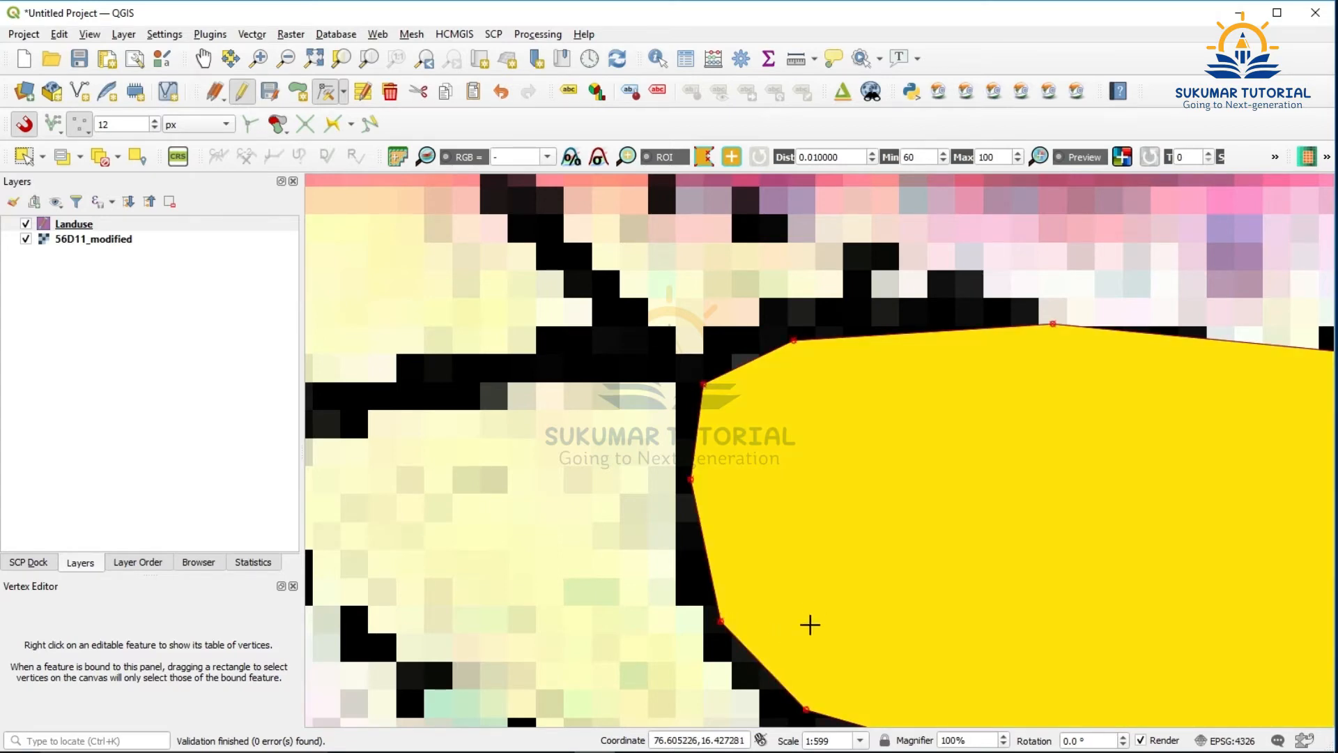
- Return to a view of the whole reservoir and its surroundings, and deselect the reservoir polygon
left_click(314, 59)
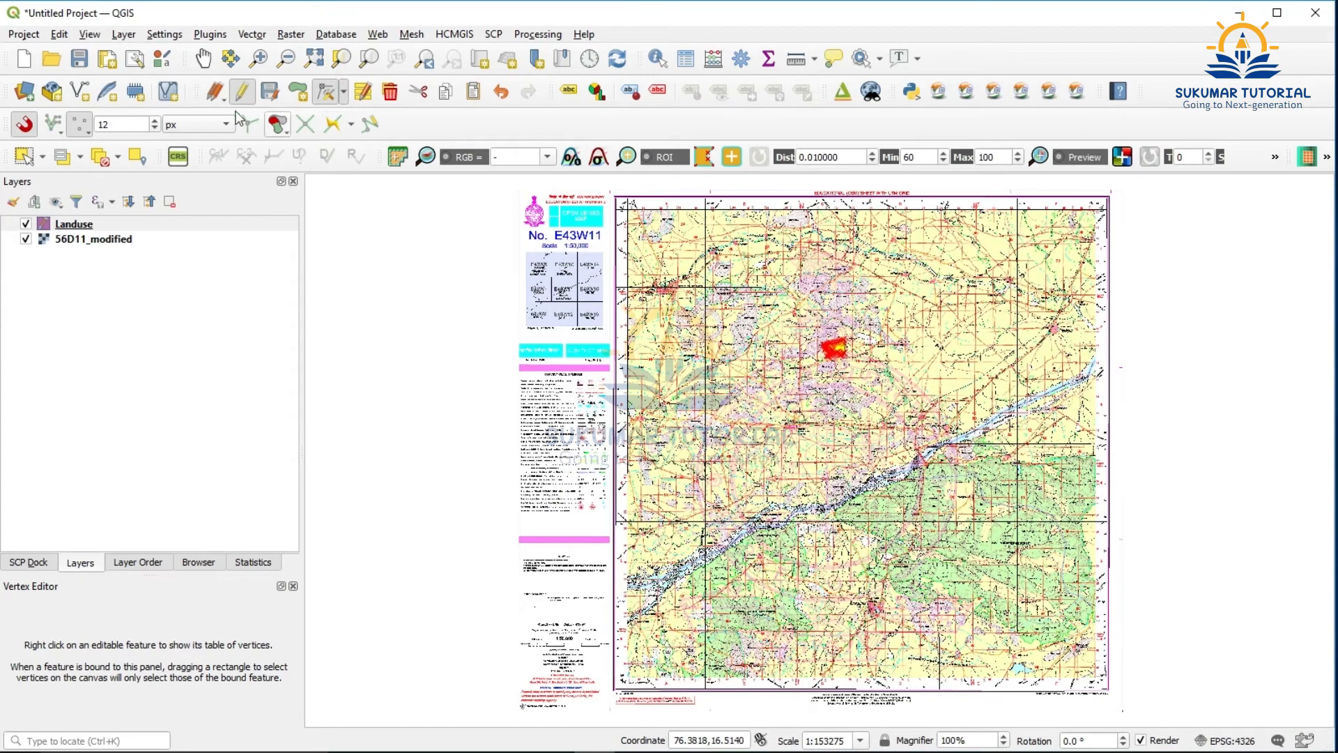
left_click(257, 58)
left_click_drag(798, 315, 887, 383)
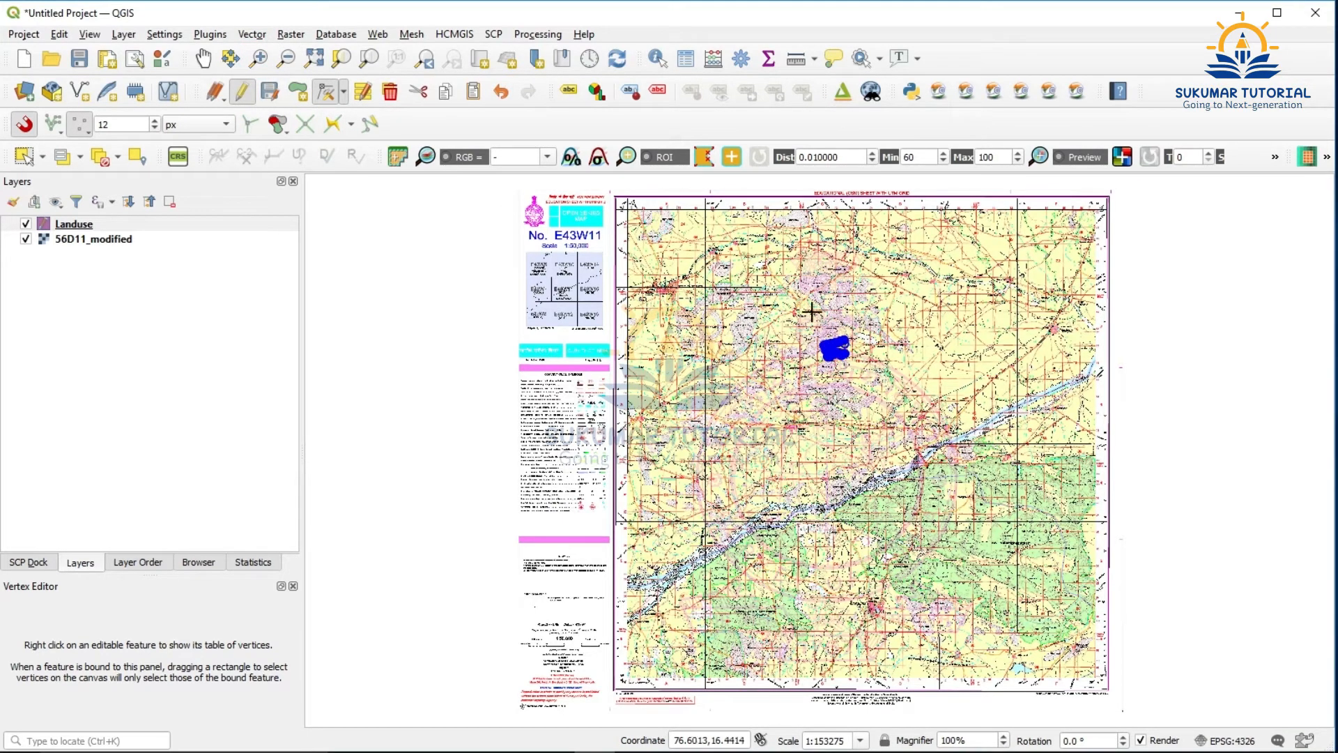
left_click(258, 58)
left_click_drag(792, 310, 884, 433)
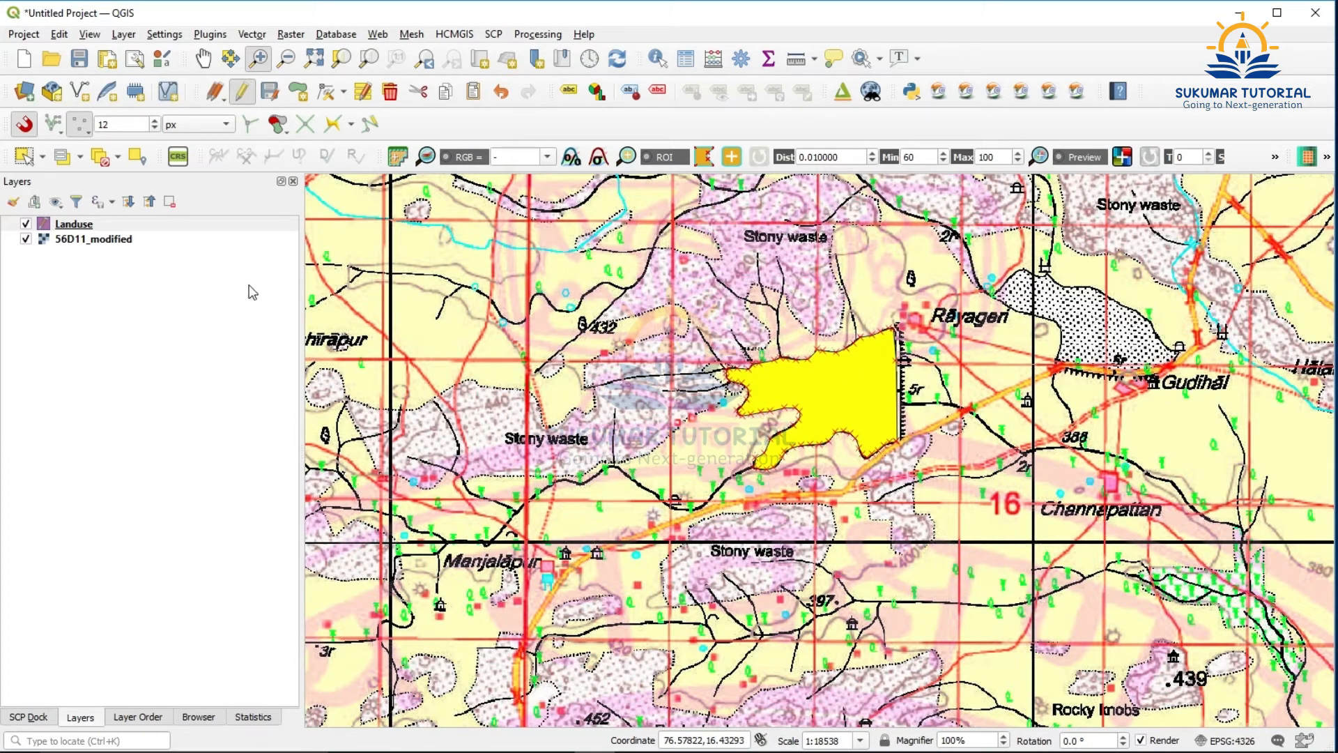
left_click(101, 158)
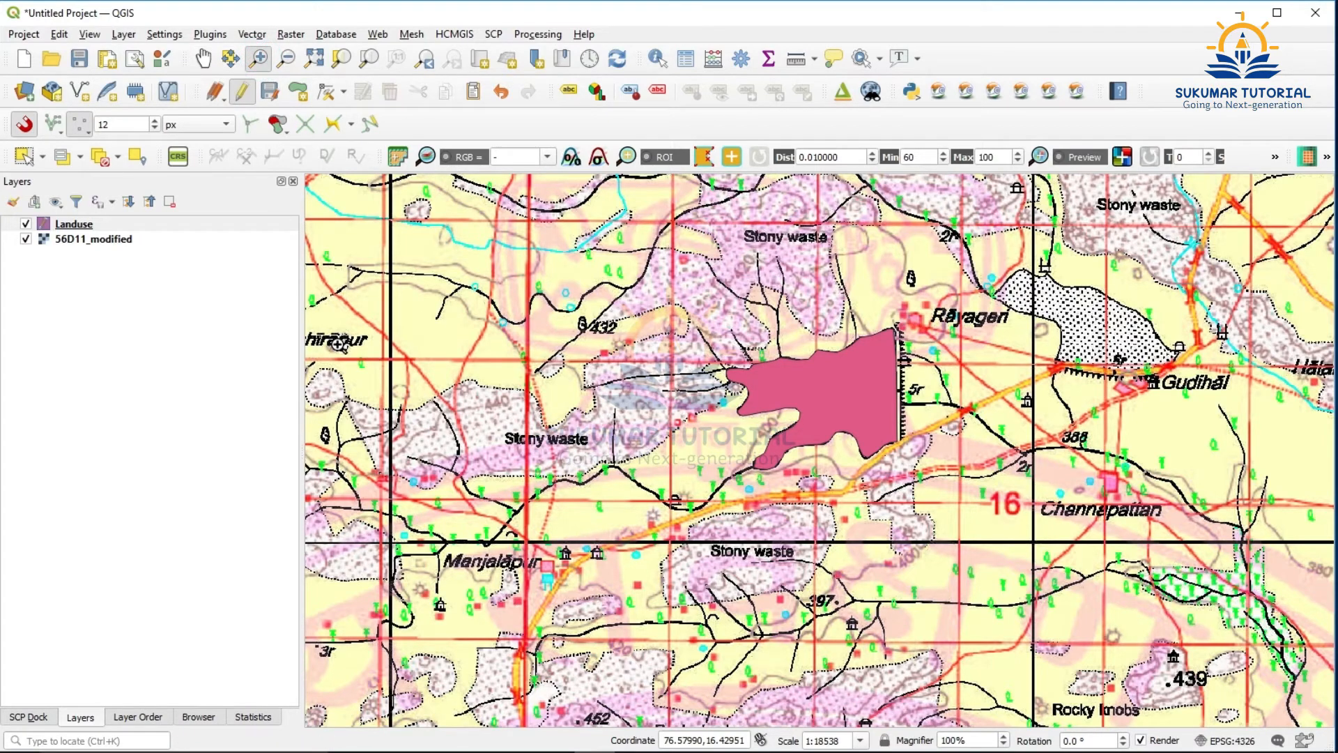
- Start a new Landuse polygon on the stony waste south of Bahirapur, tracing its northern dotted boundary east to the black grid line
left_click(203, 59)
left_click_drag(502, 378, 558, 375)
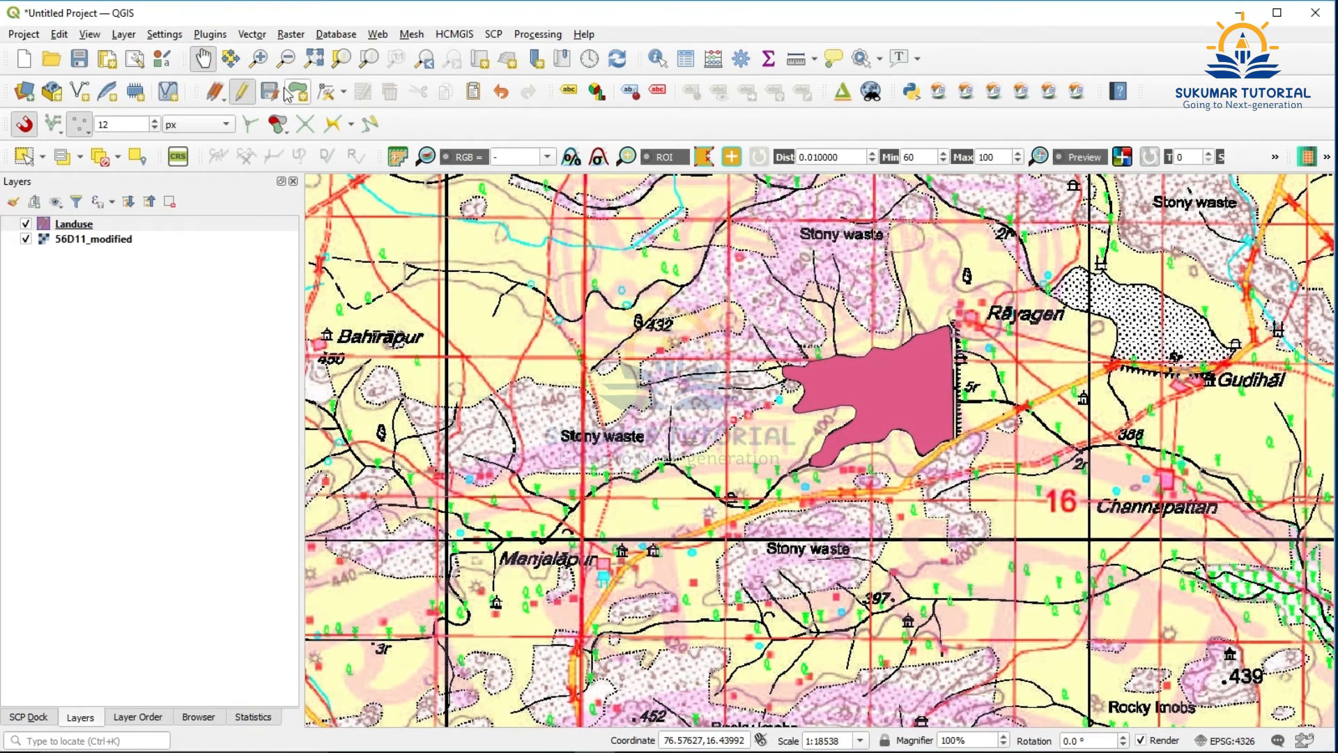
left_click(259, 59)
left_click_drag(351, 319, 666, 522)
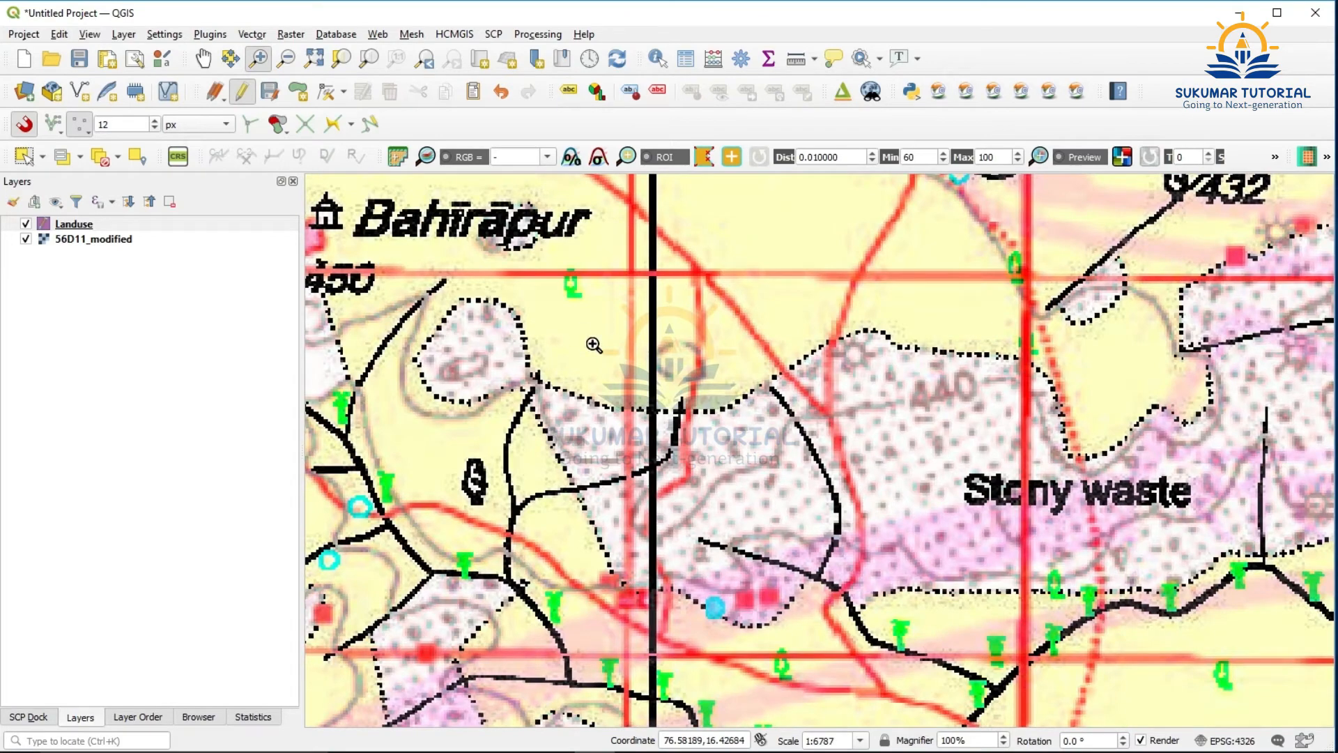
left_click(299, 92)
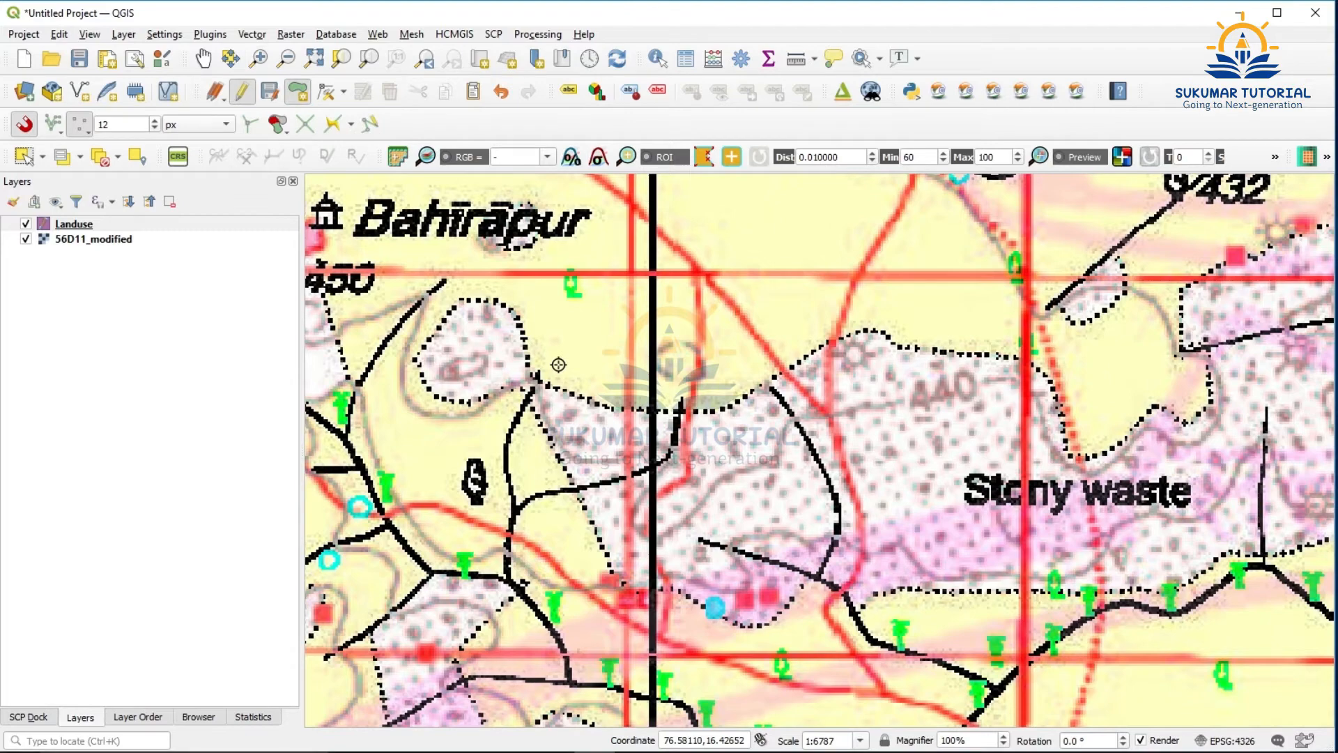
left_click(416, 359)
left_click(458, 301)
left_click(496, 301)
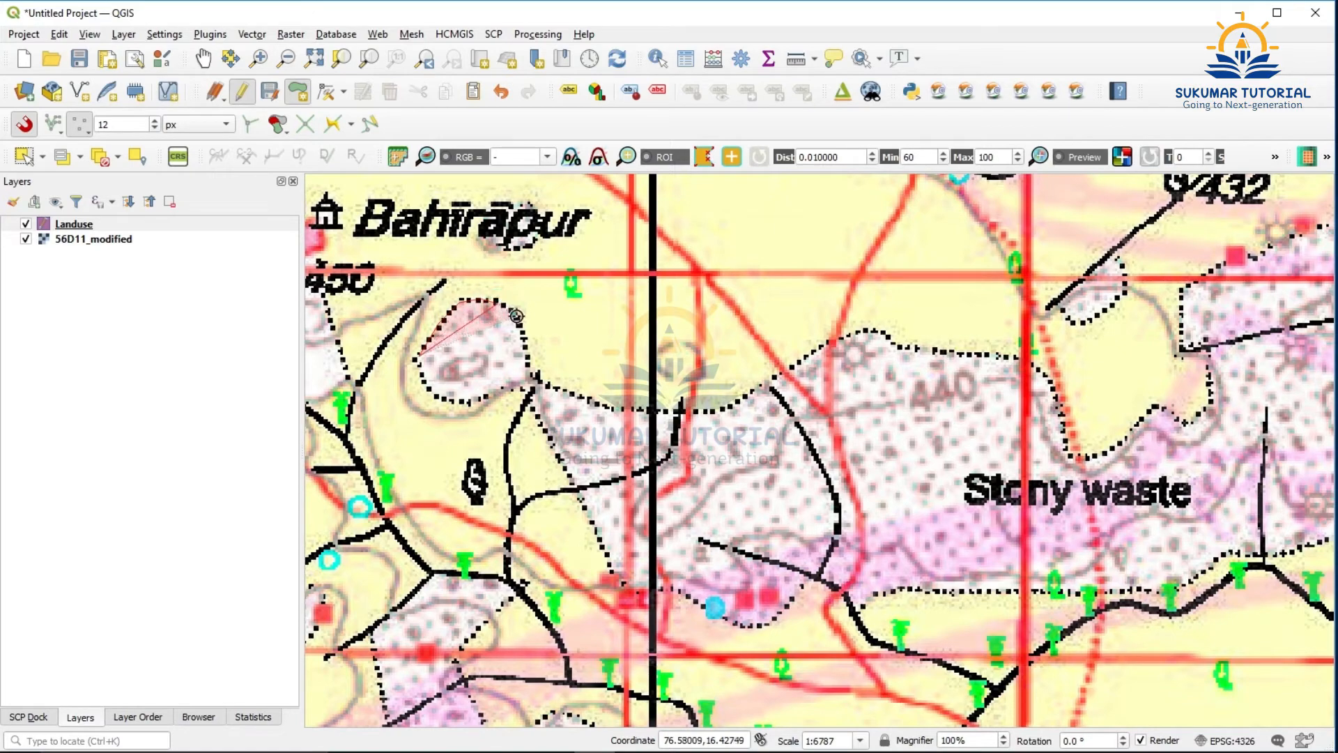
left_click(515, 316)
left_click(527, 352)
left_click(535, 374)
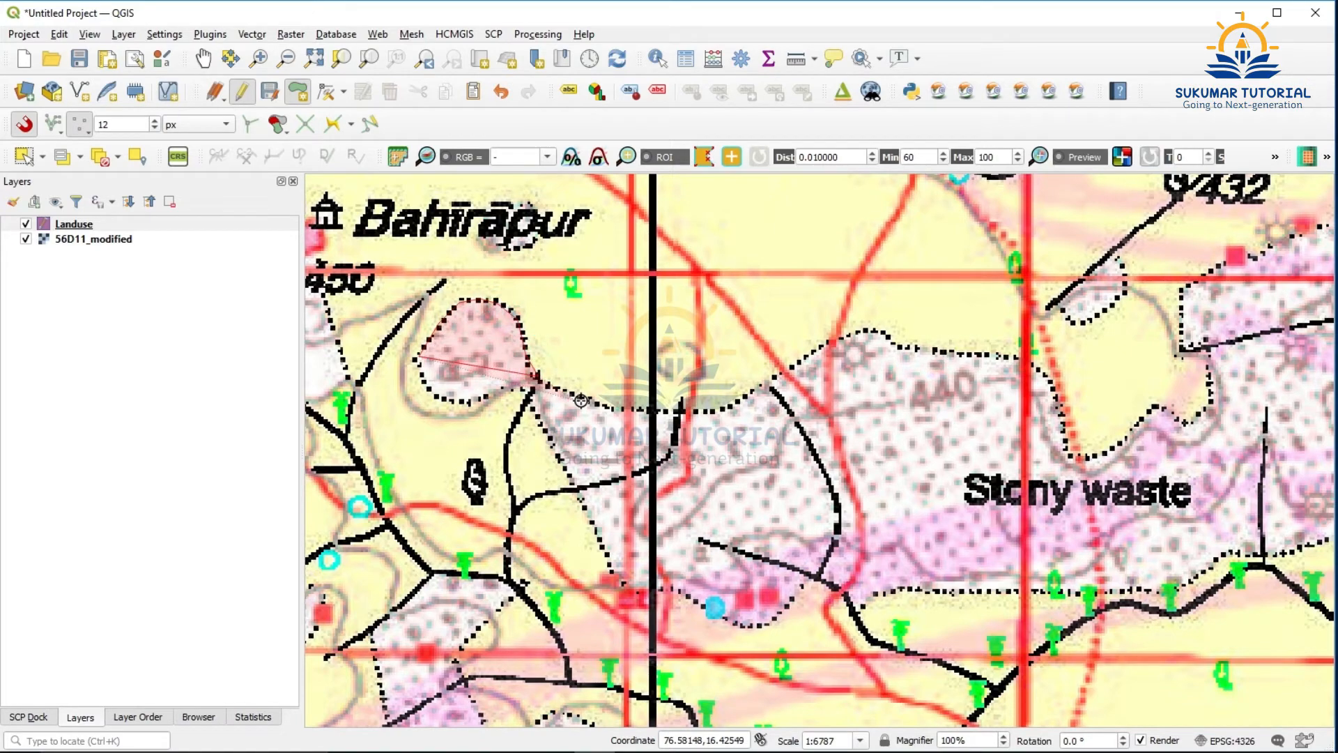
left_click(607, 405)
left_click(653, 406)
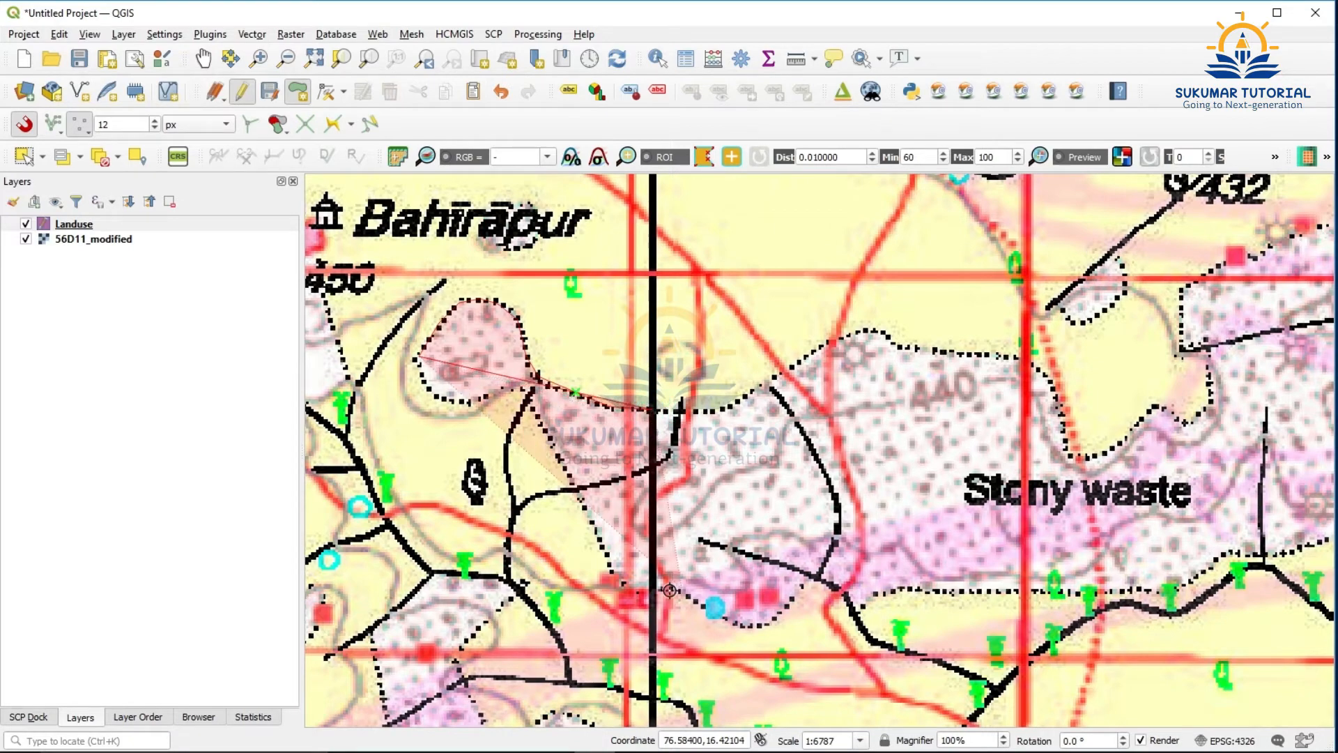
- Trace the stony waste's southern dotted boundary from the black grid line back around the rounded lobe, and finish the polygon at its start
left_click(608, 566)
left_click(592, 524)
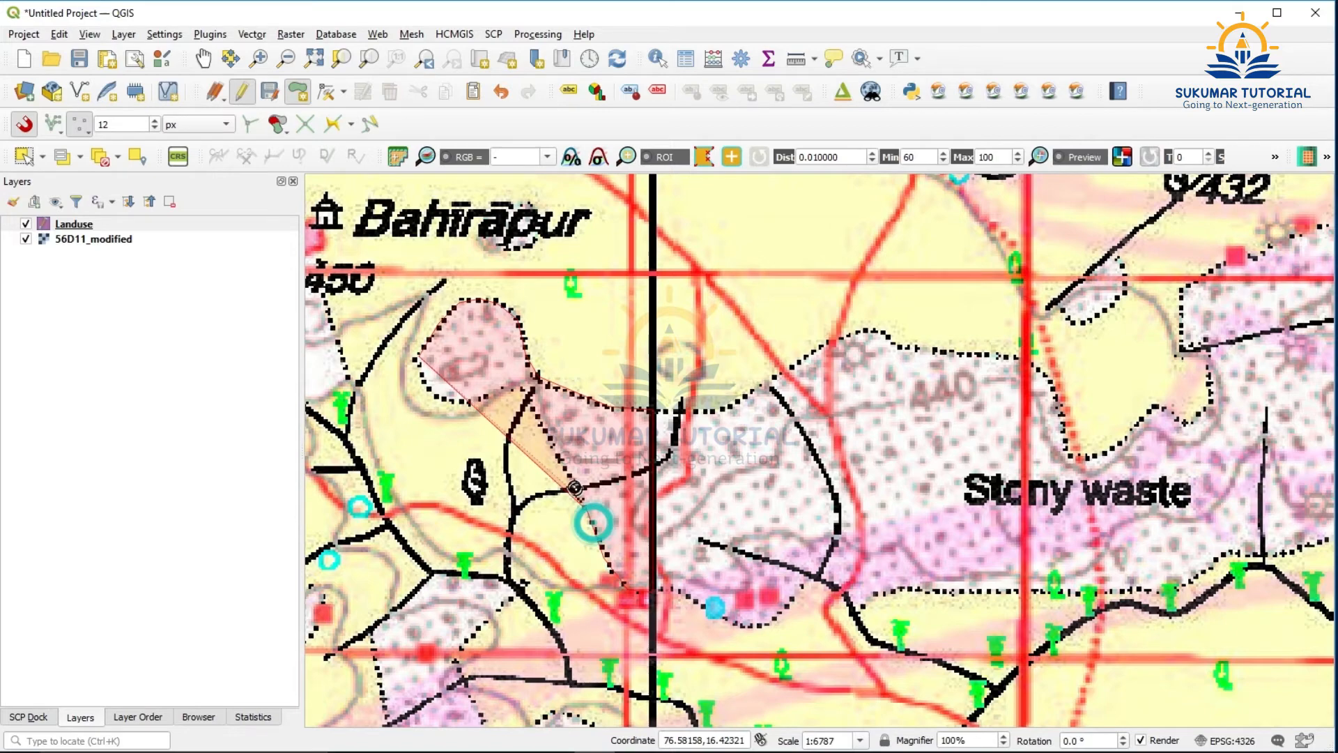
left_click(532, 402)
left_click(518, 389)
left_click(474, 403)
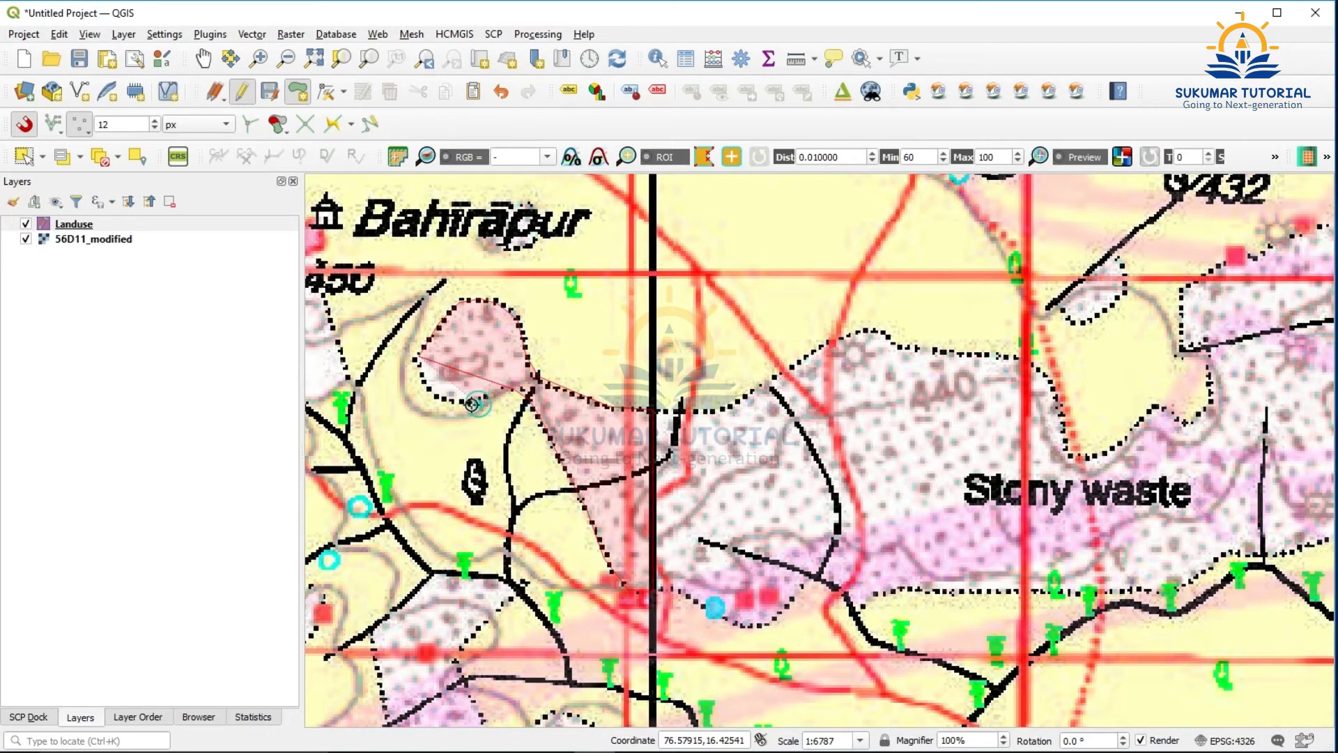
left_click(448, 403)
left_click(427, 383)
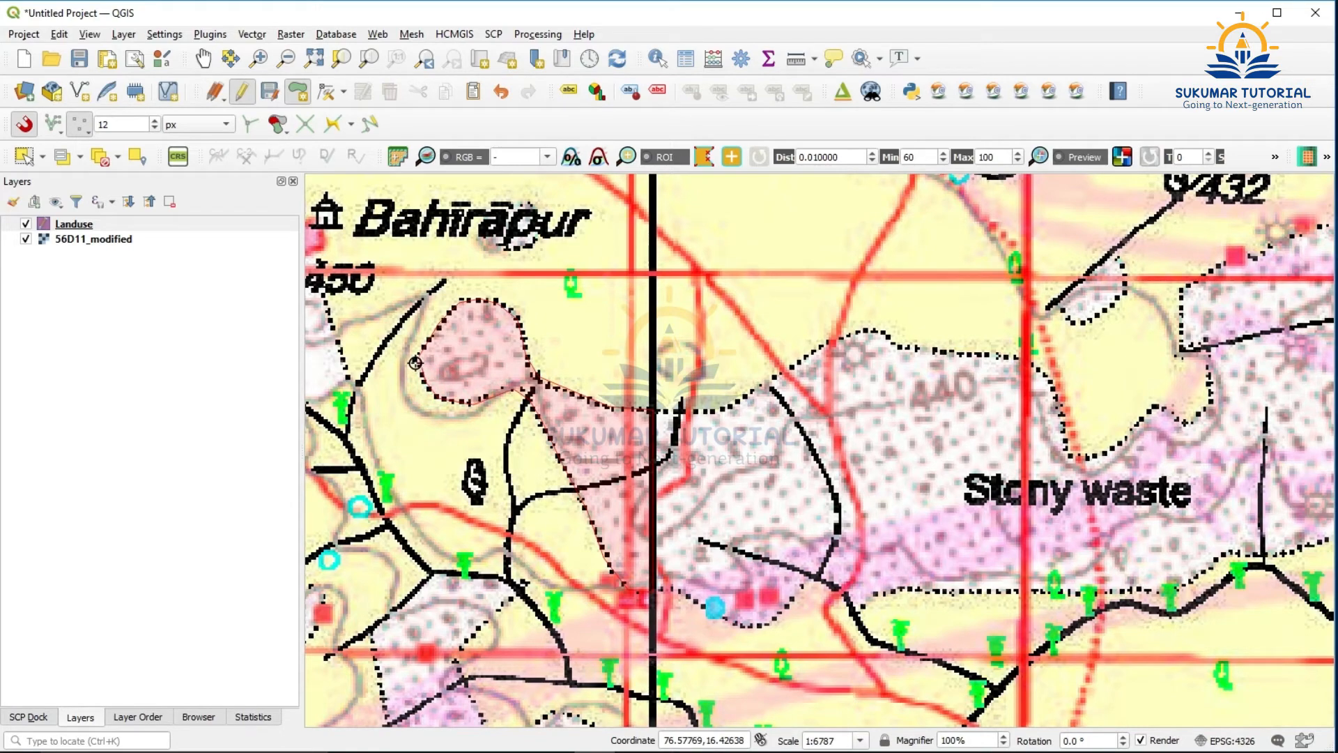
left_click(415, 363)
right_click(415, 361)
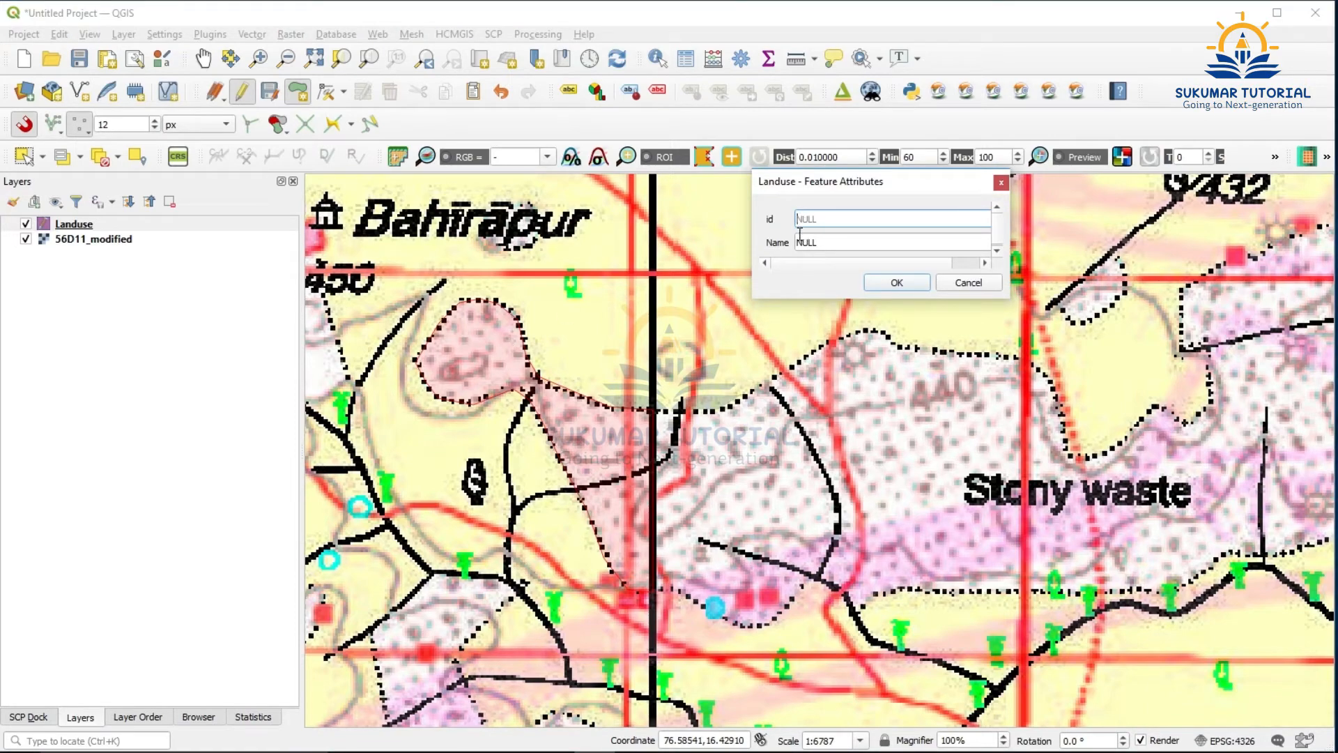
- Give the new polygon the id 2 and the Name Stony waste, and save its attributes
type("2")
key("Tab")
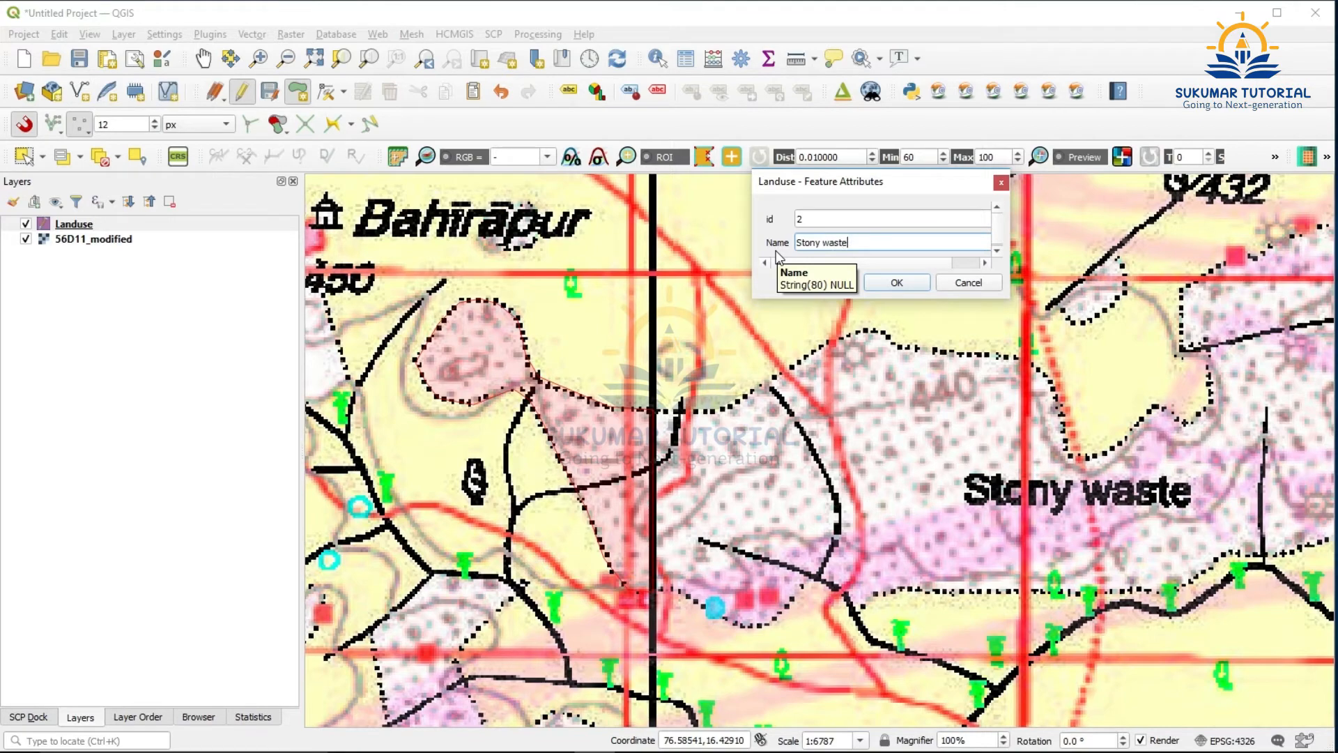
left_click(895, 283)
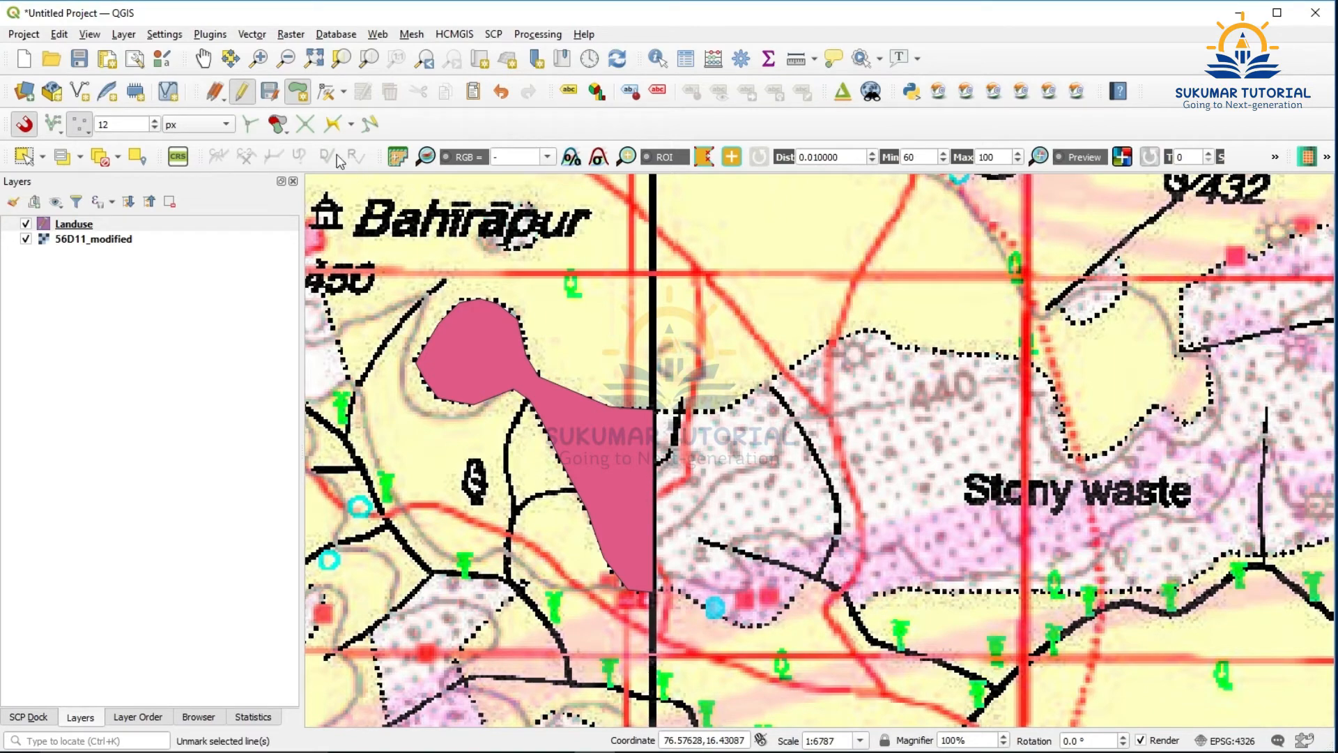
- Start a Landuse polygon east of the black grid line, tracing the stony waste's northern dotted boundary and the red dotted track down to its southern boundary
left_click(297, 92)
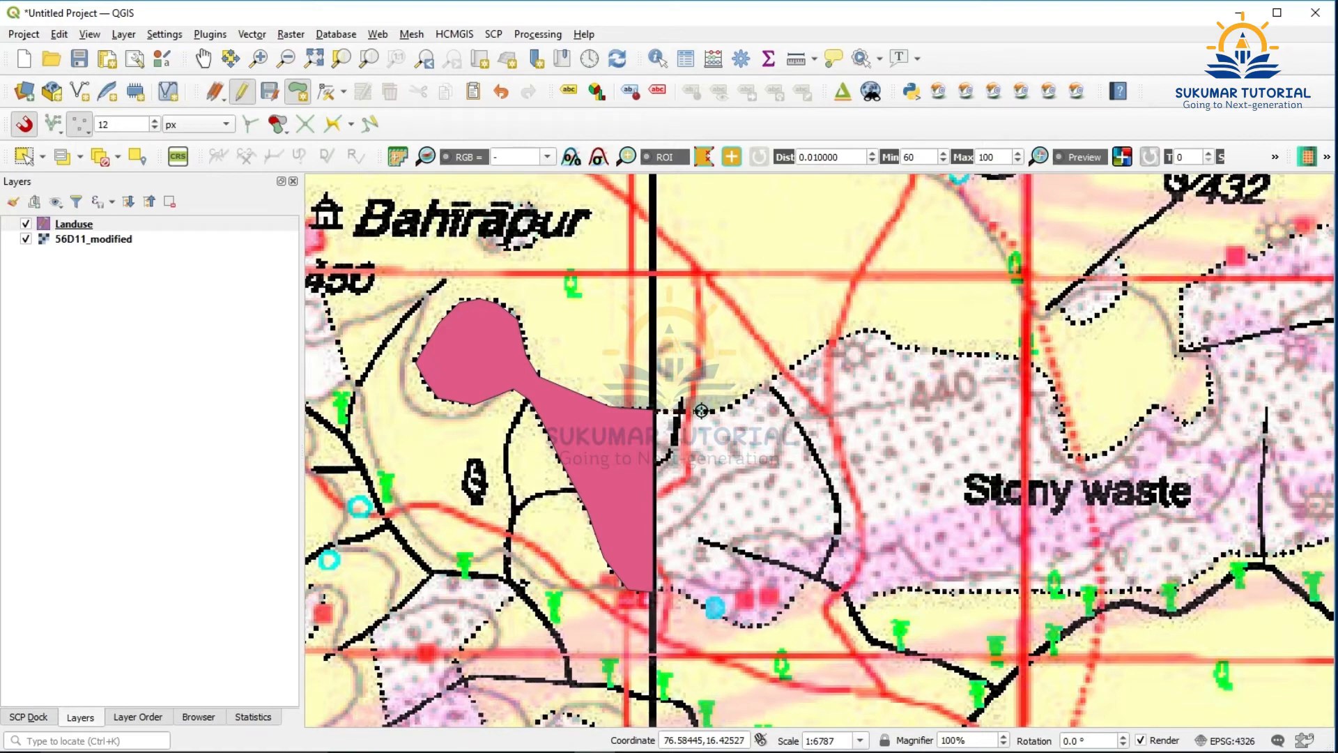
left_click(777, 375)
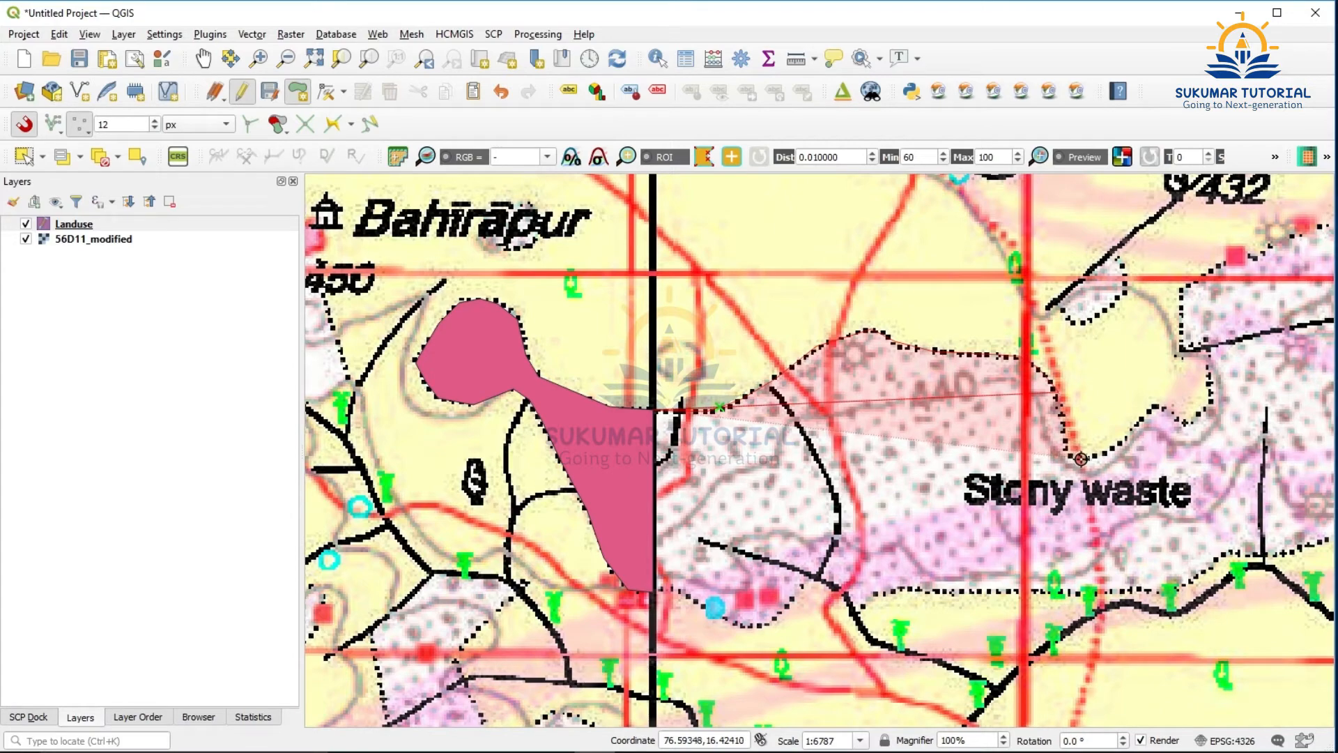
left_click(1081, 458)
left_click(1103, 589)
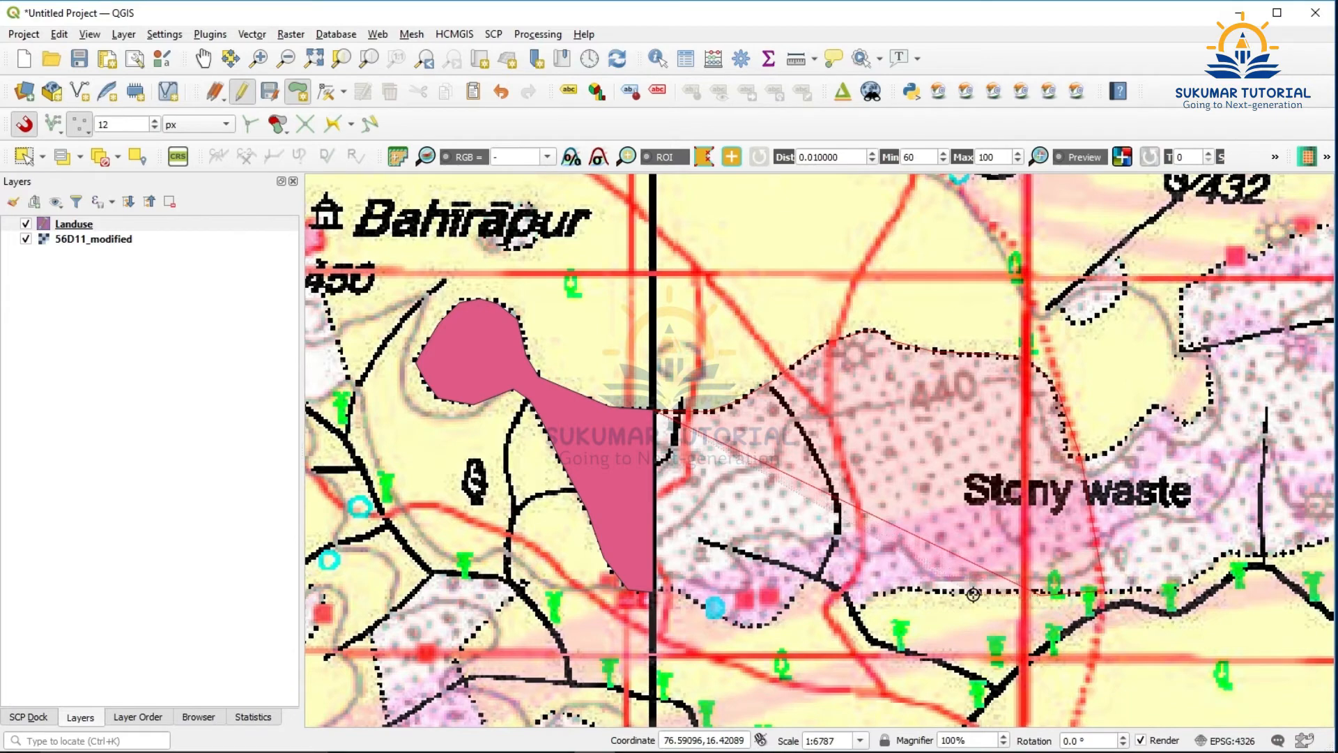
- Trace the stony waste's southern dotted boundary west to the black grid line, overlap the existing polygon, and finish the new polygon
left_click(898, 587)
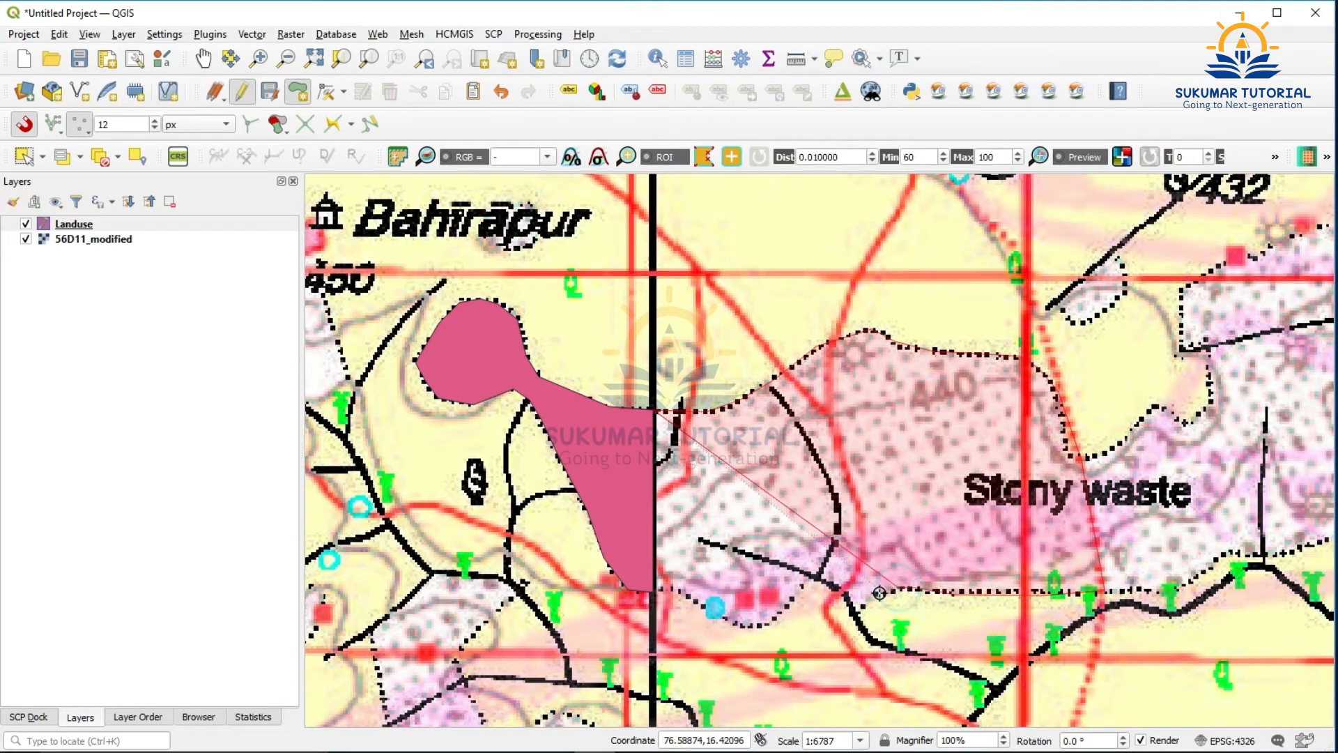
left_click(840, 591)
left_click(812, 583)
left_click(782, 610)
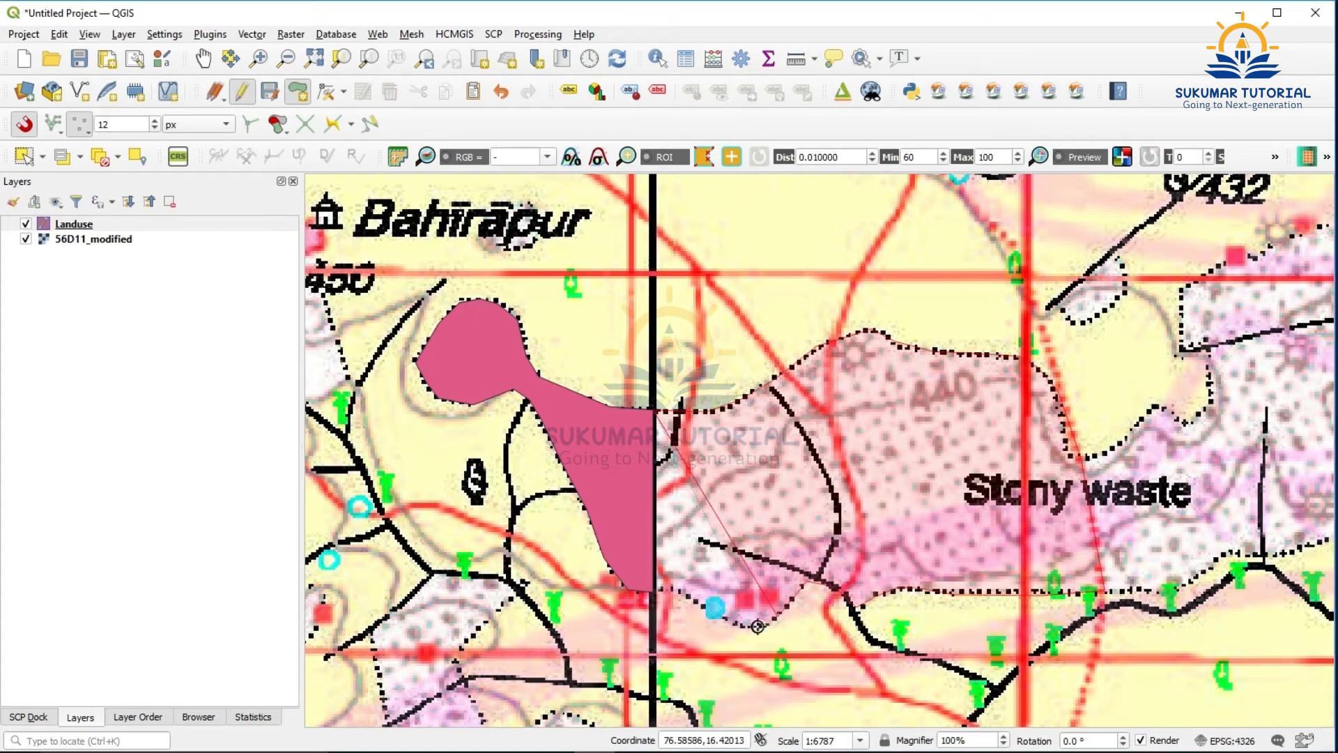
left_click(758, 625)
left_click(682, 594)
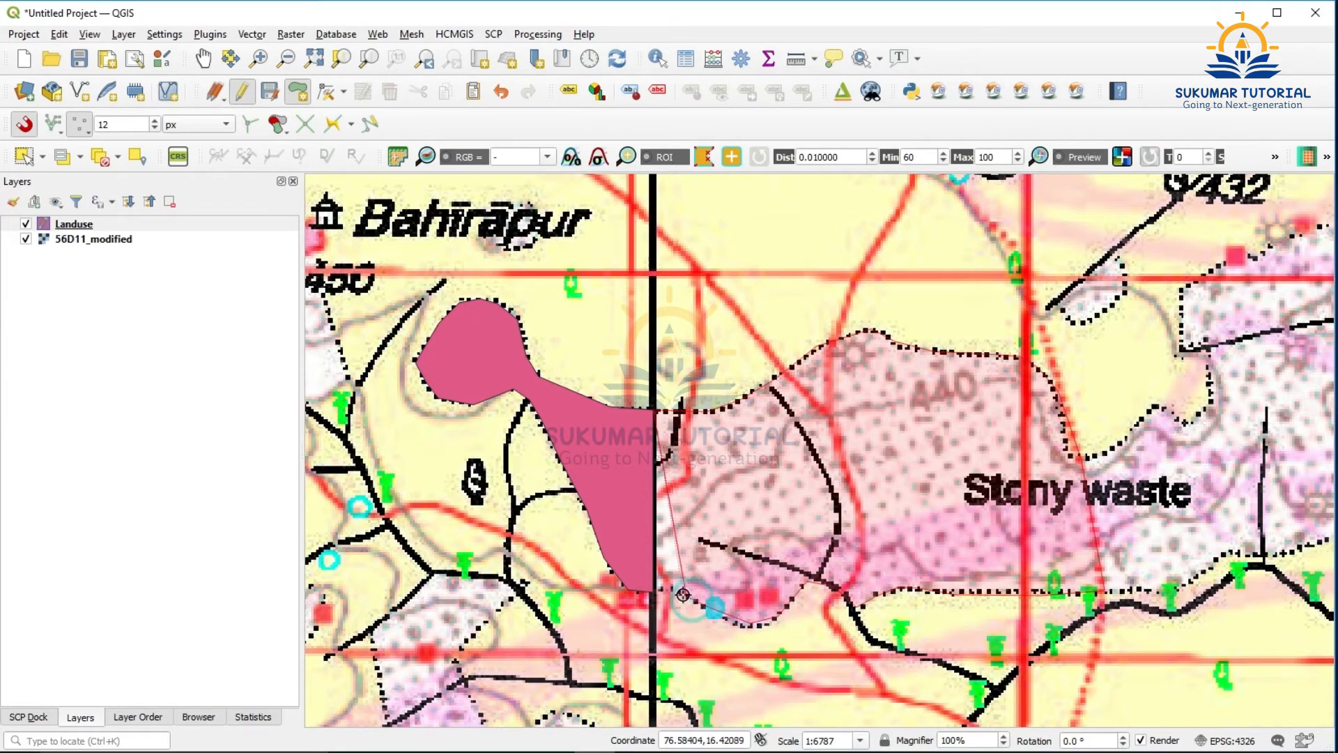
left_click(659, 592)
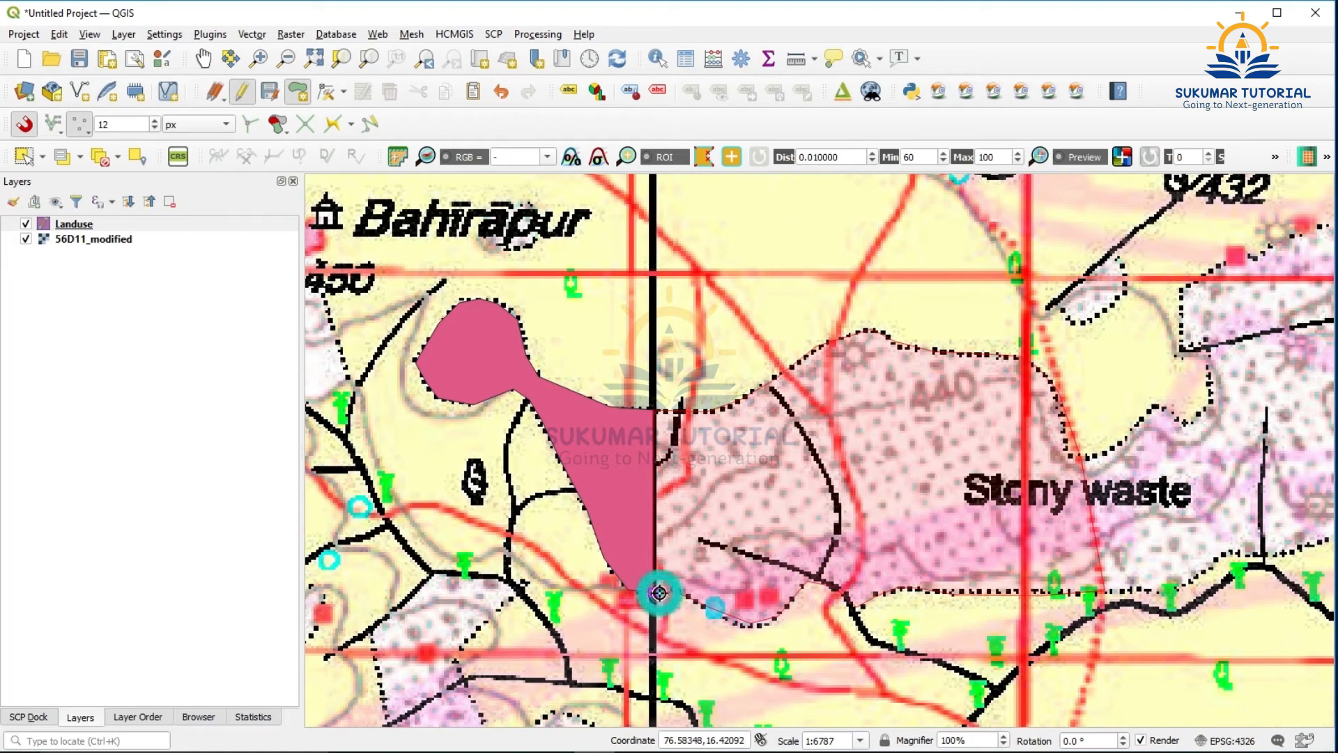
left_click(607, 474)
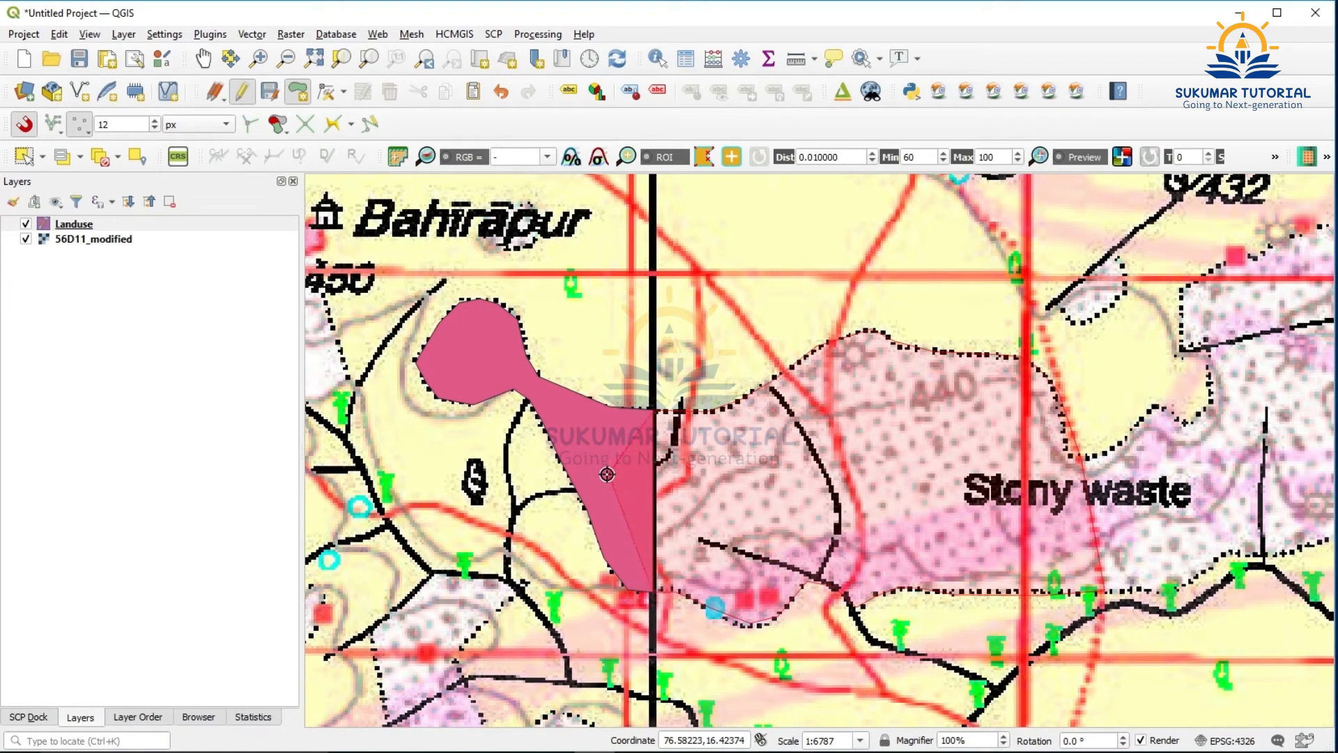
right_click(607, 474)
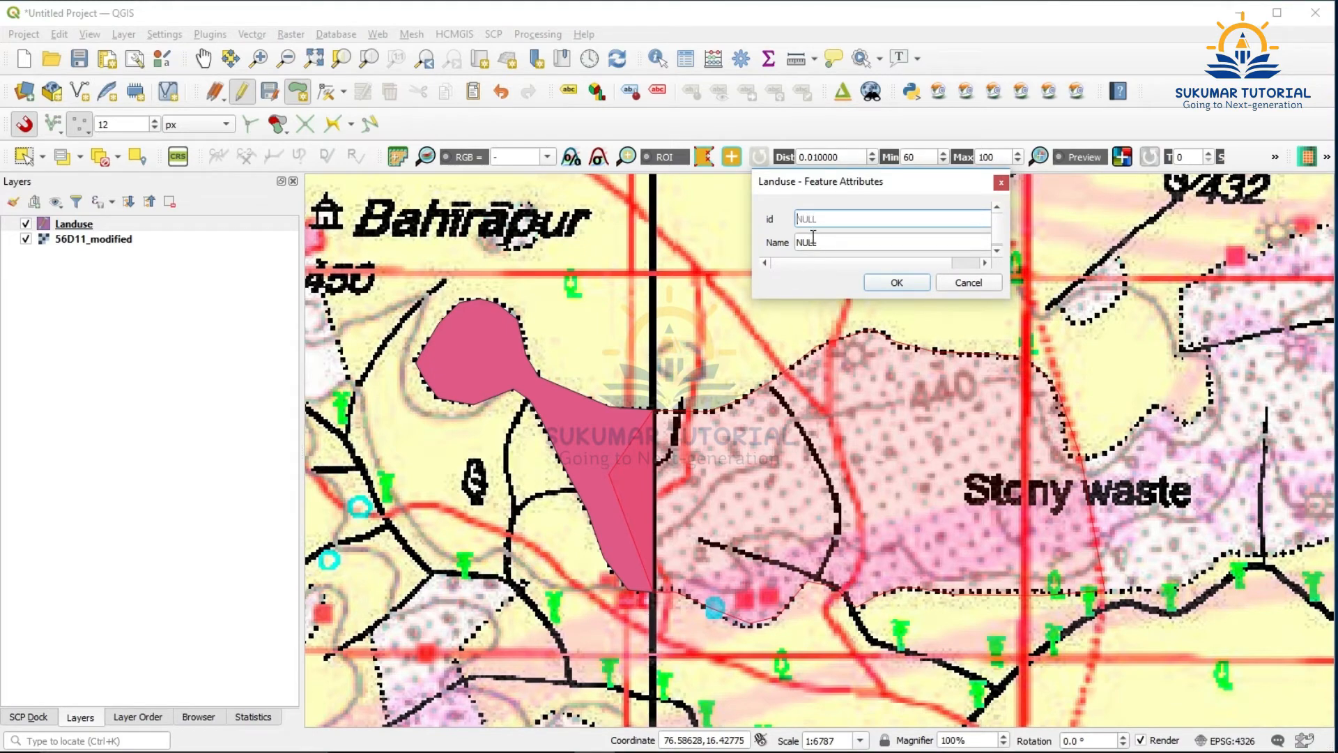
- Give the polygon east of the black grid line the id 2 and the Name Stony waste, and save its attributes
type("2")
left_click(822, 247)
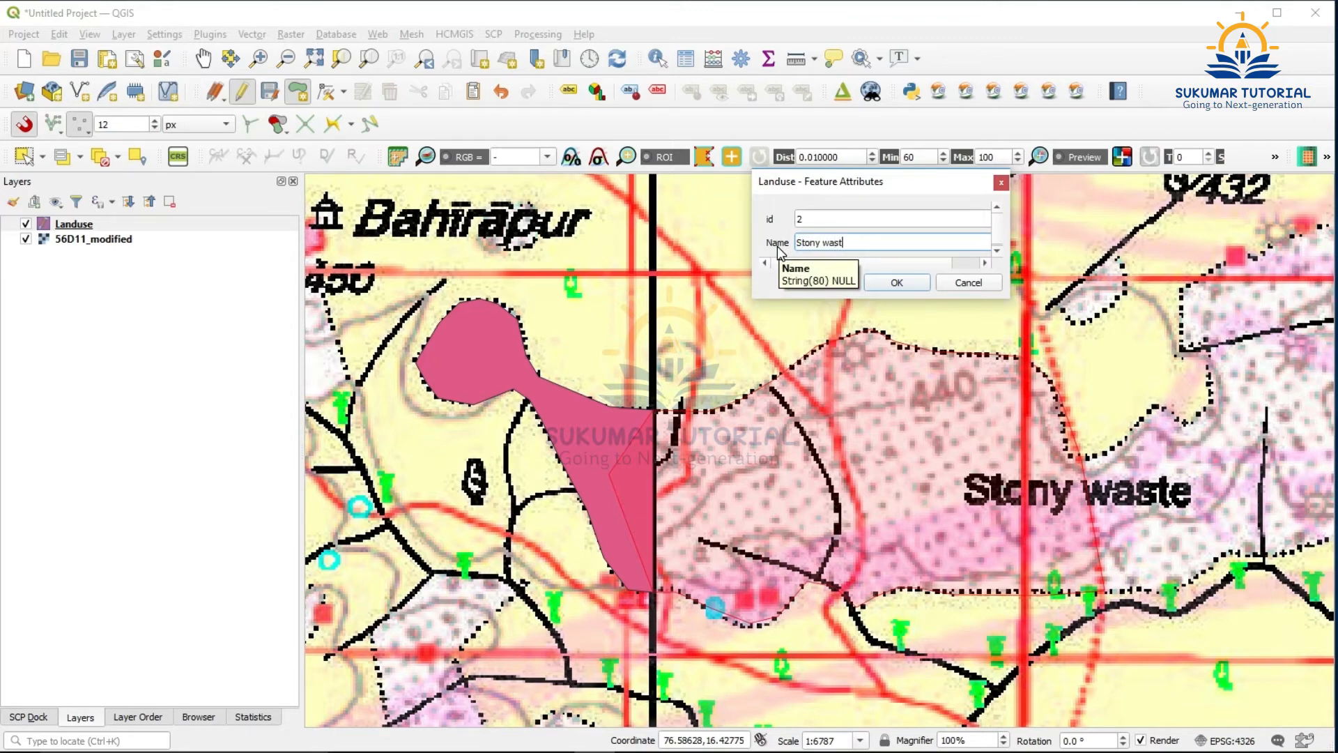
left_click(893, 283)
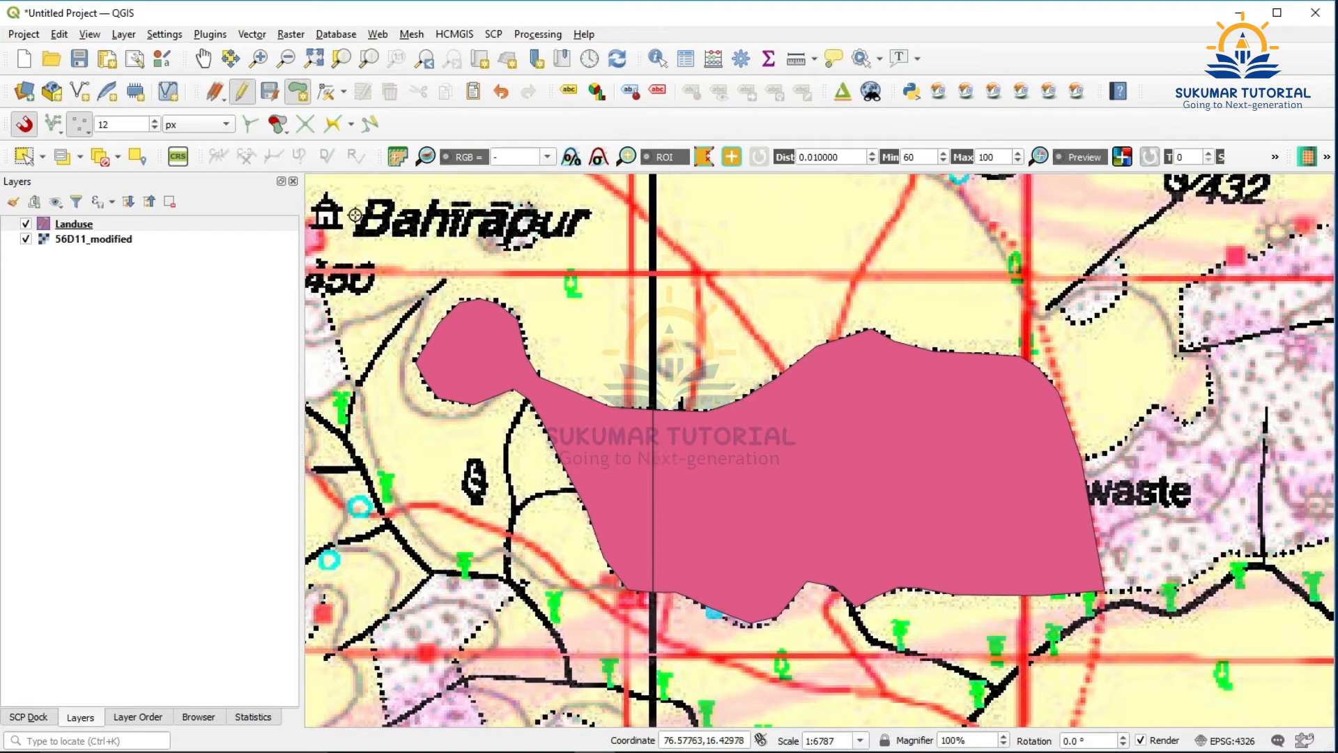
- Merge the two stony waste polygons that meet at the black grid line into one feature with id 2 and Name Stony waste
left_click(24, 158)
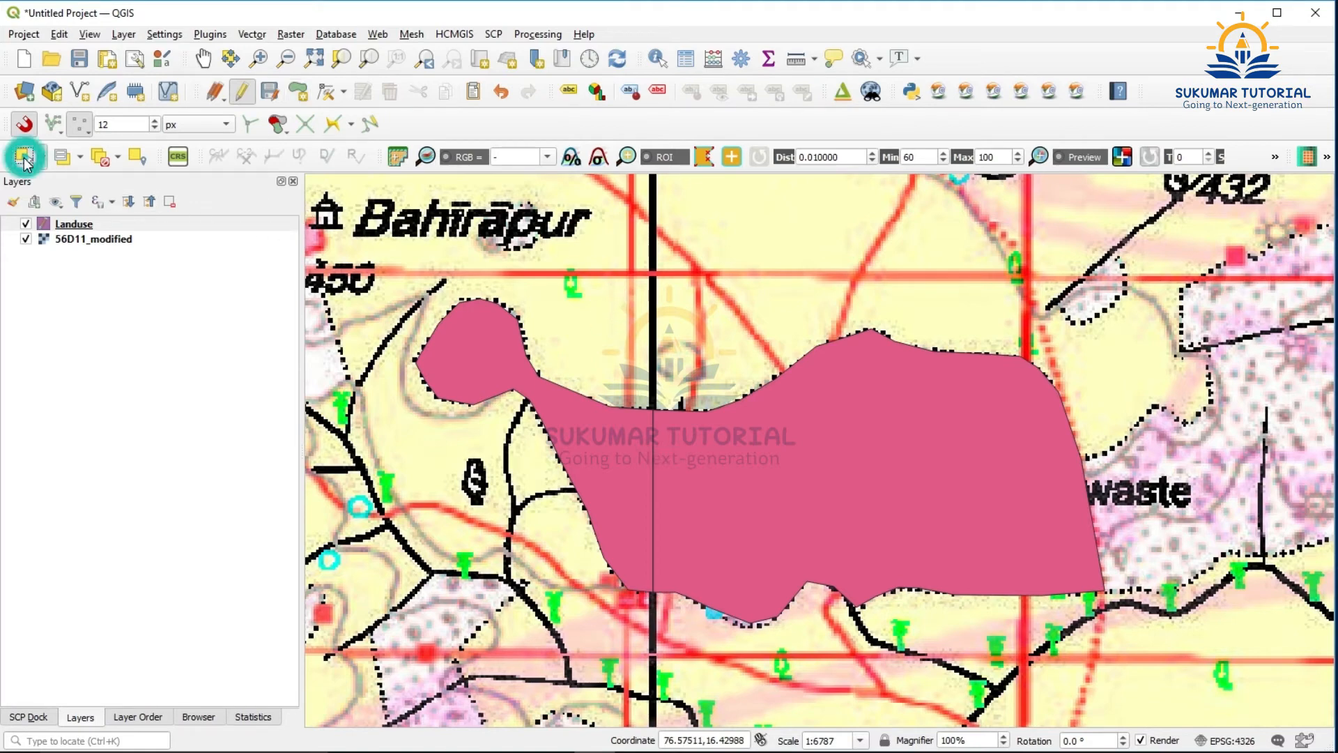
left_click(481, 373)
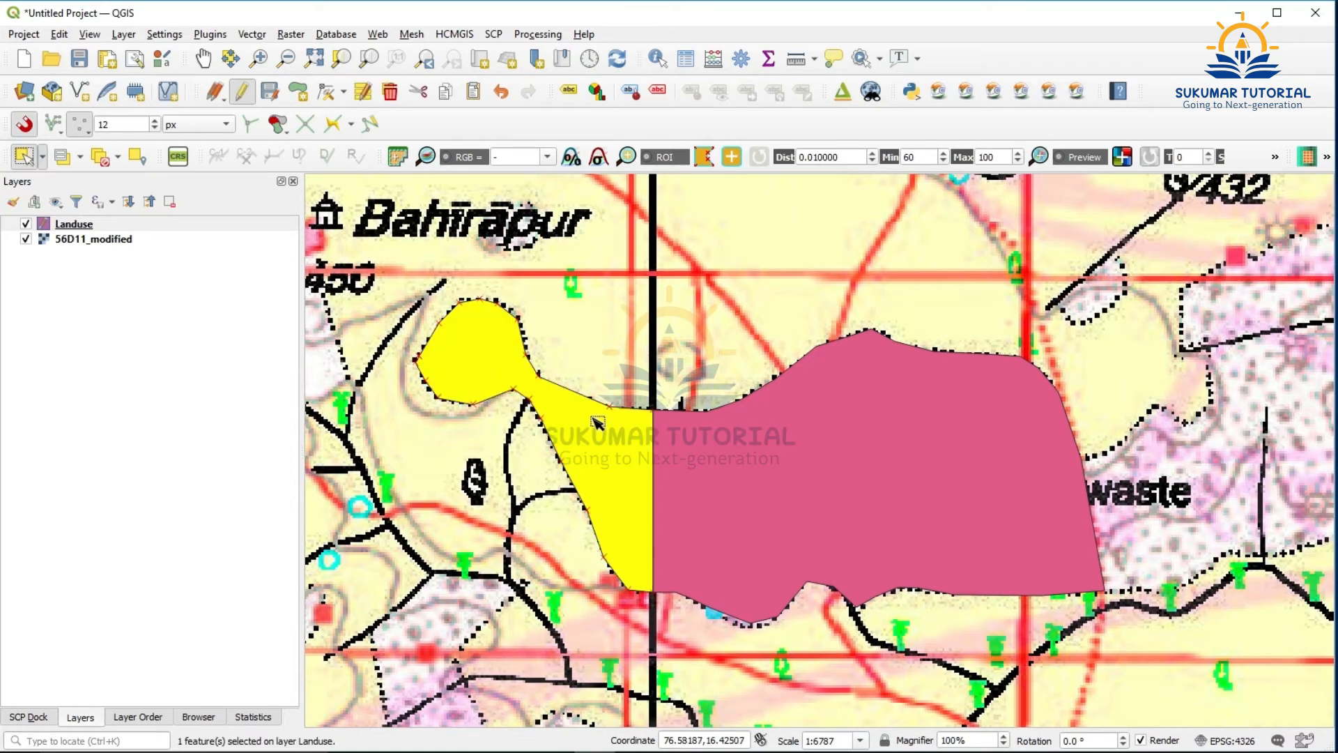
left_click(832, 479)
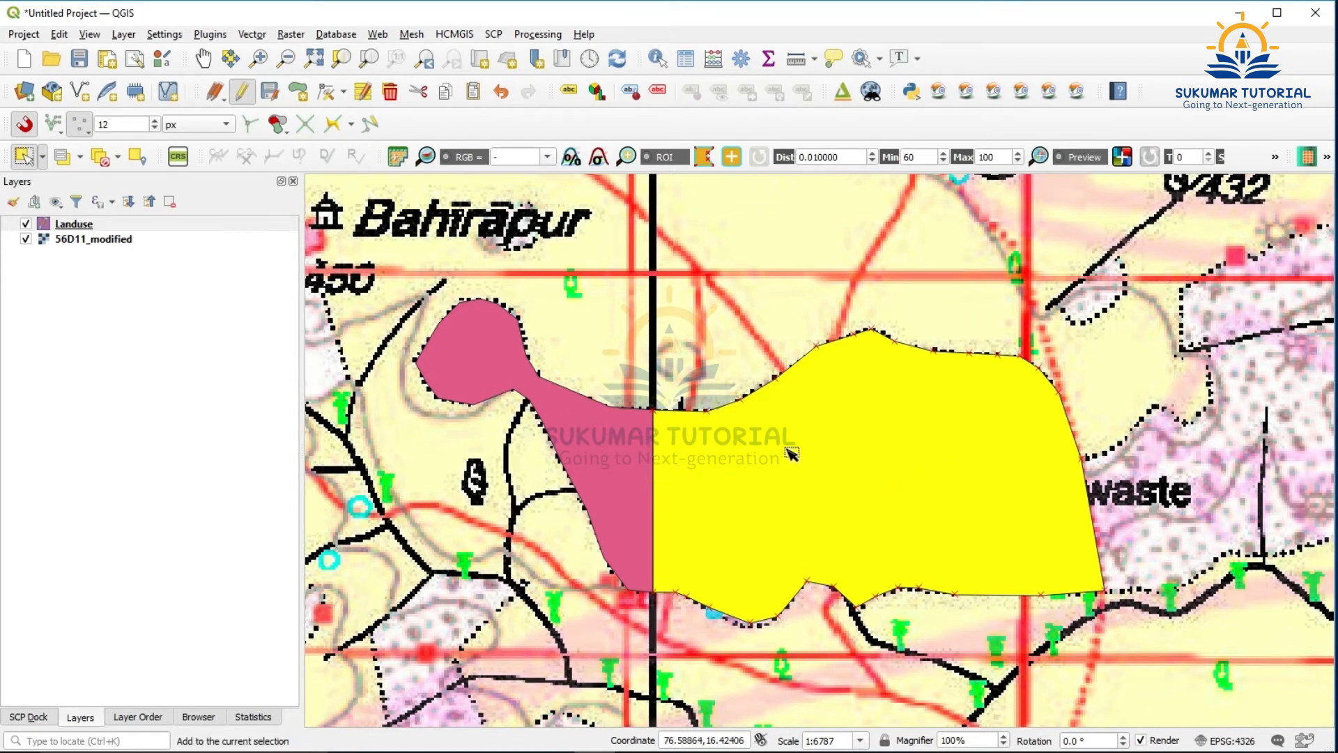
left_click(495, 367, "shift")
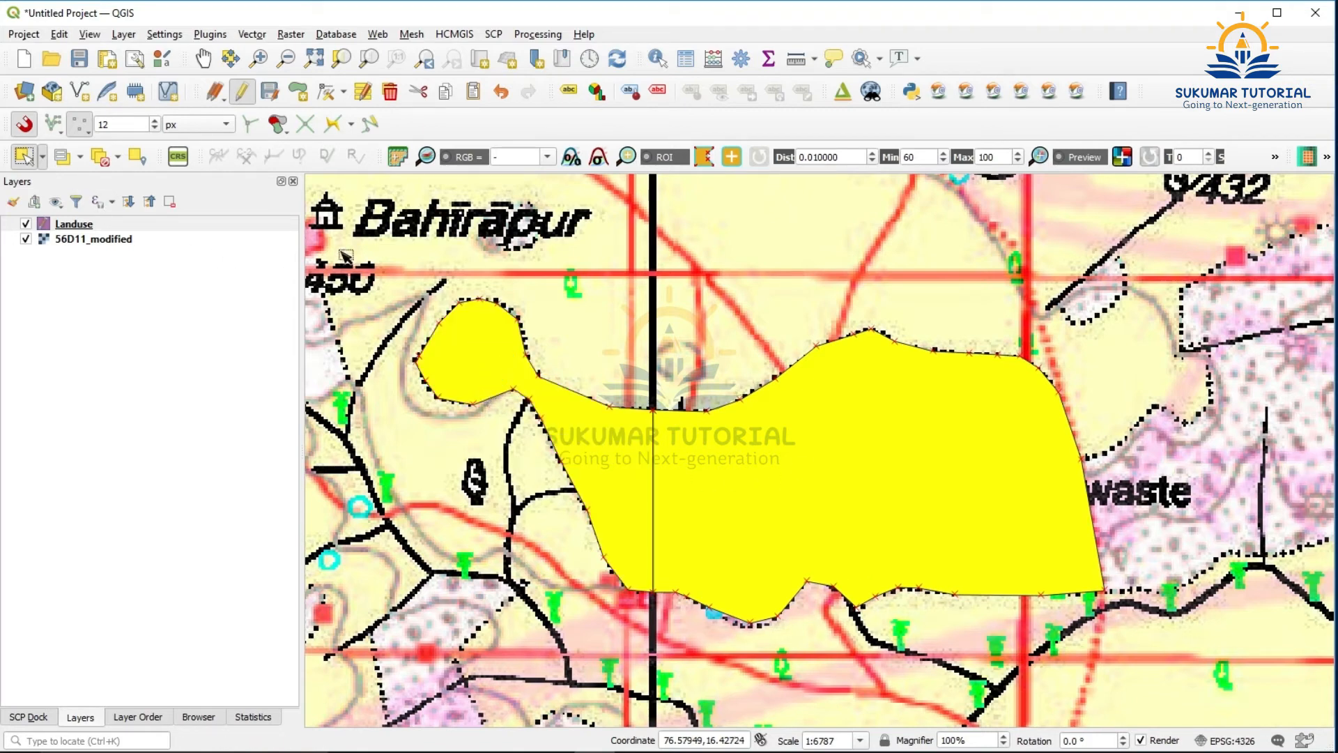
left_click(61, 35)
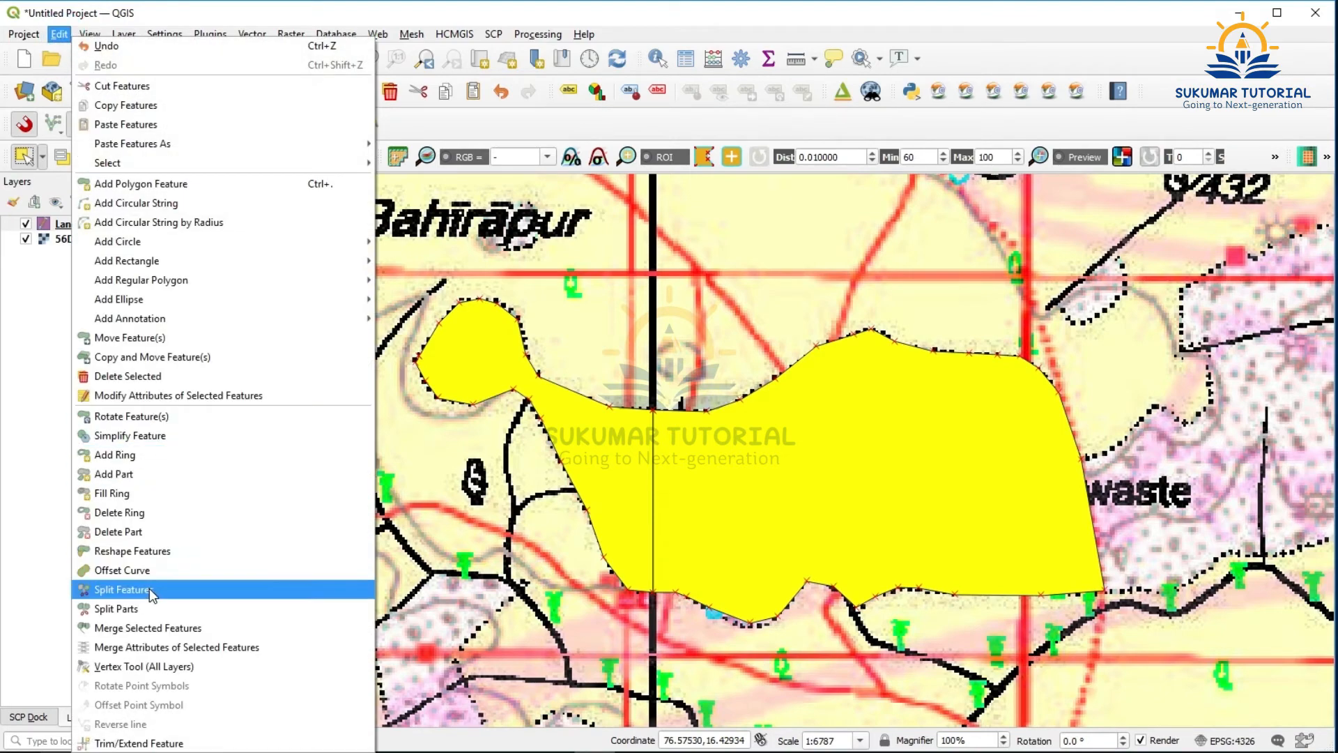
left_click(132, 626)
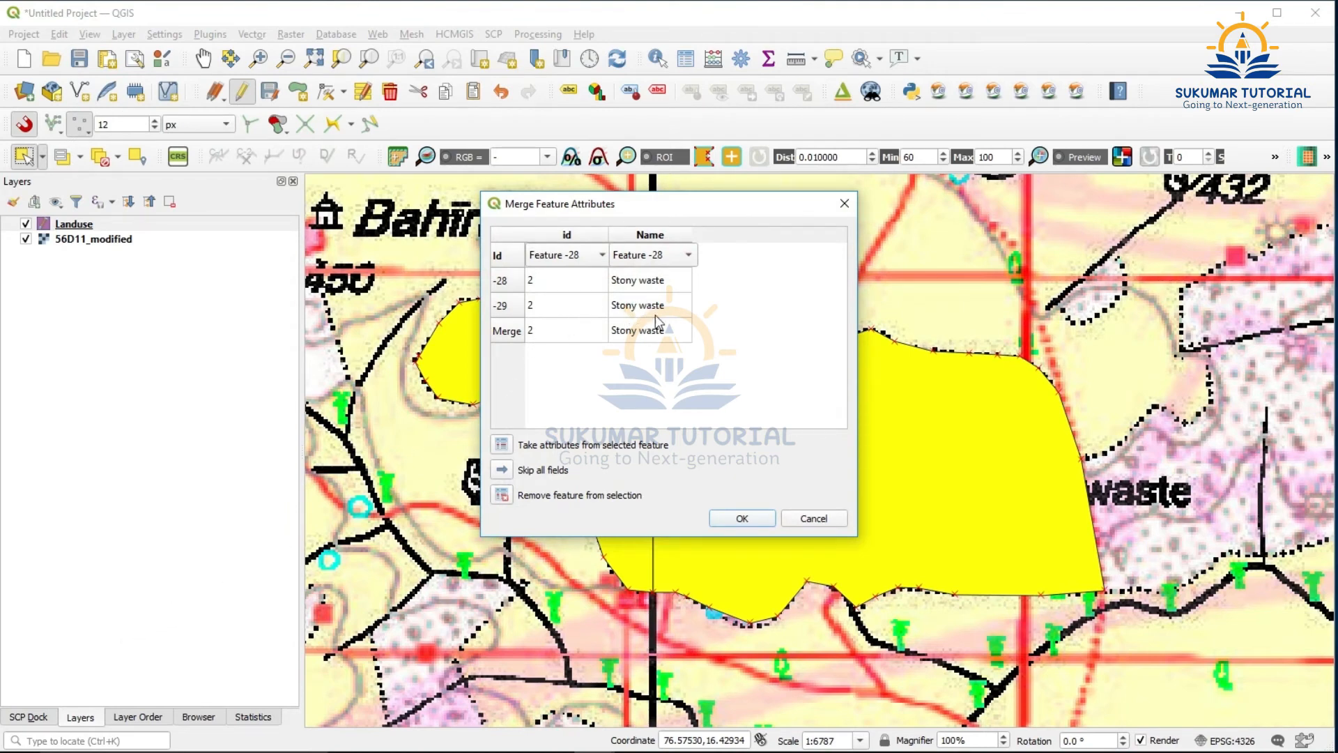
left_click(746, 522)
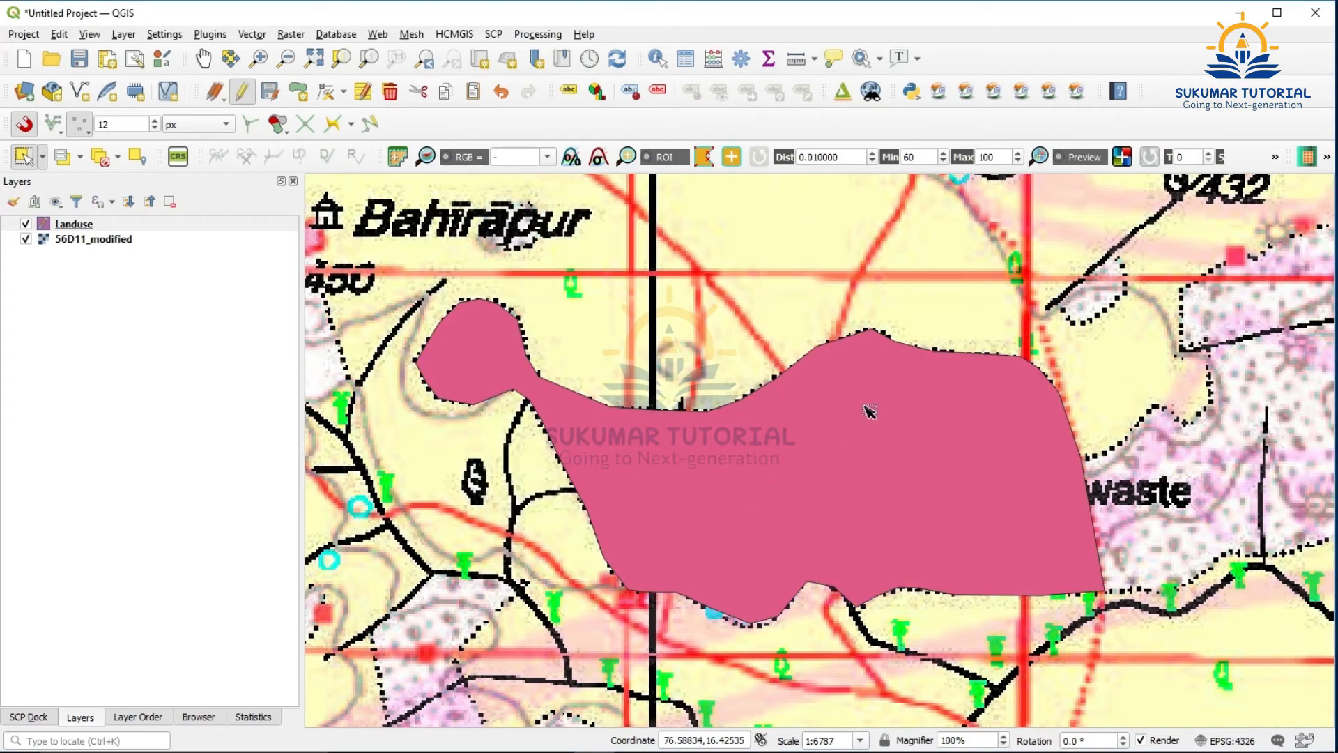
- Start a Landuse polygon east of the merged one, tracing the stony waste from the boundary notch to the next vertical red grid line and down it
left_click(201, 59)
left_click_drag(944, 517, 477, 509)
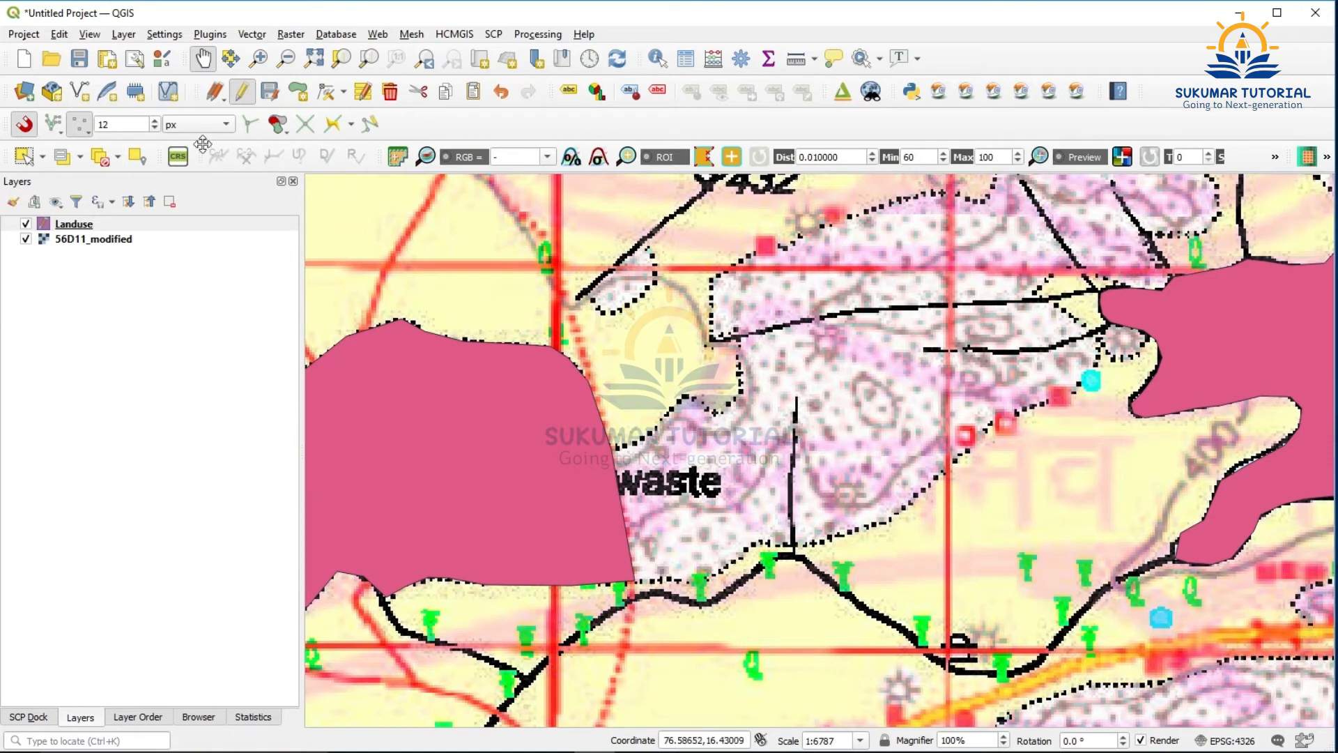
left_click(297, 92)
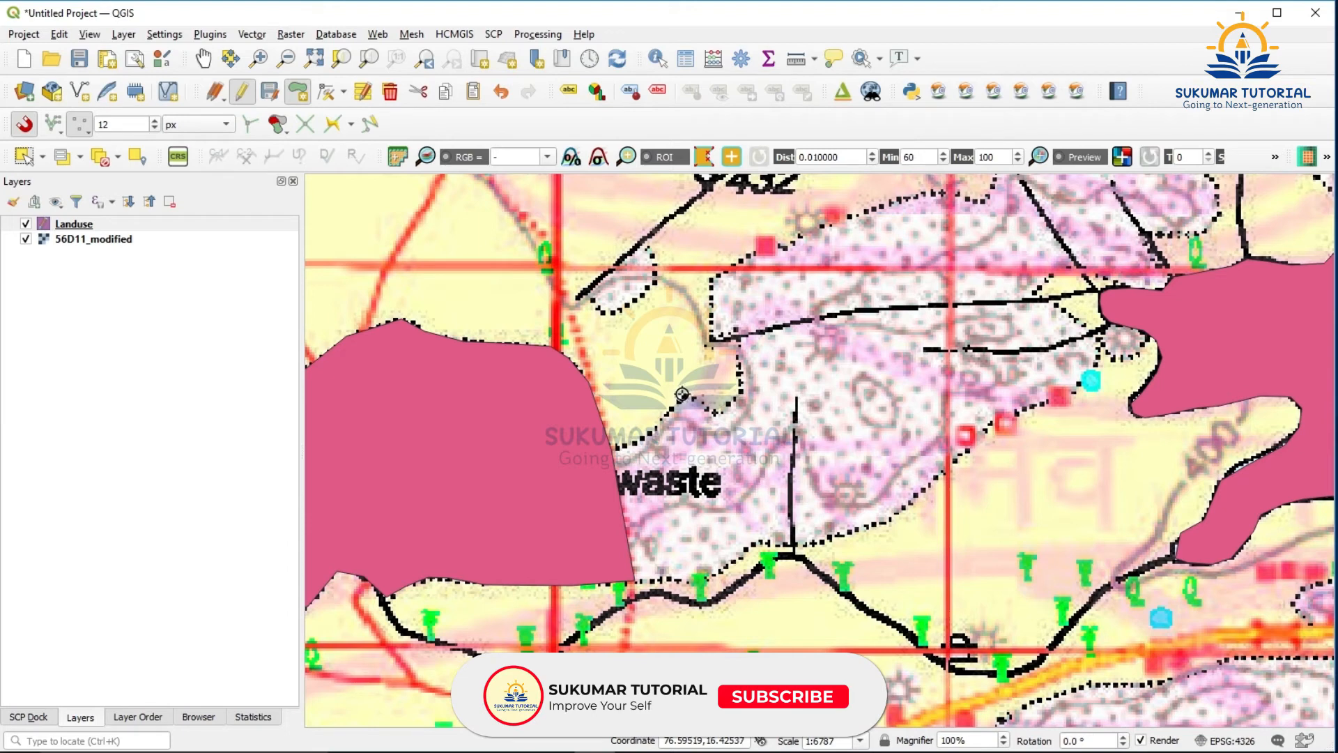
left_click(714, 413)
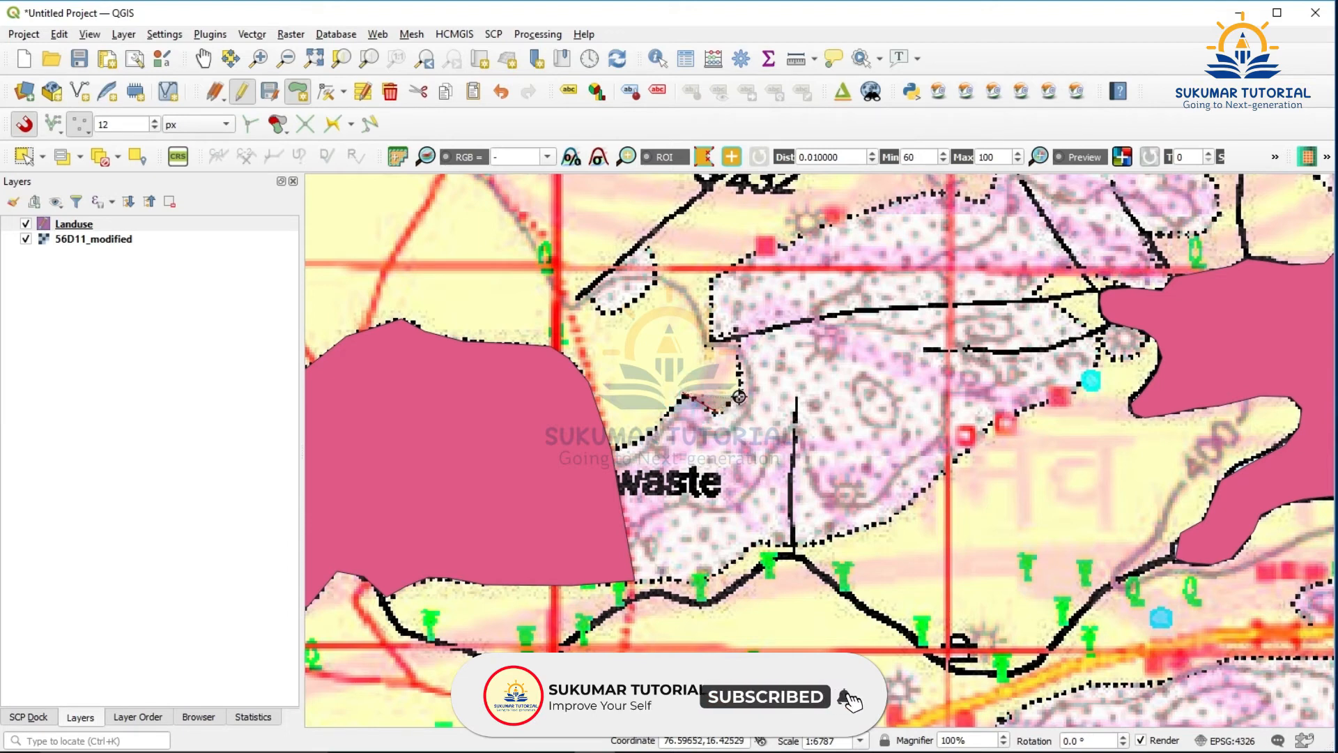
left_click(733, 340)
left_click(708, 343)
left_click(718, 340)
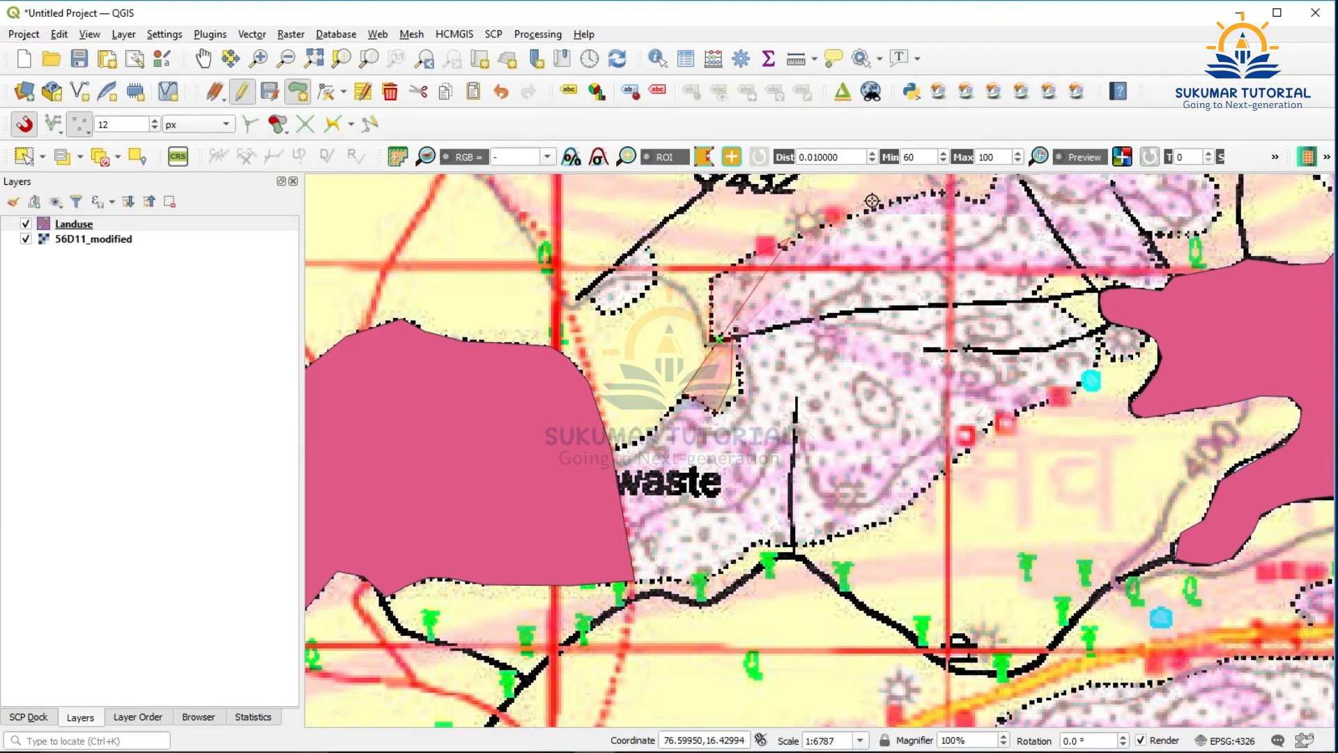
left_click(949, 189)
left_click(943, 472)
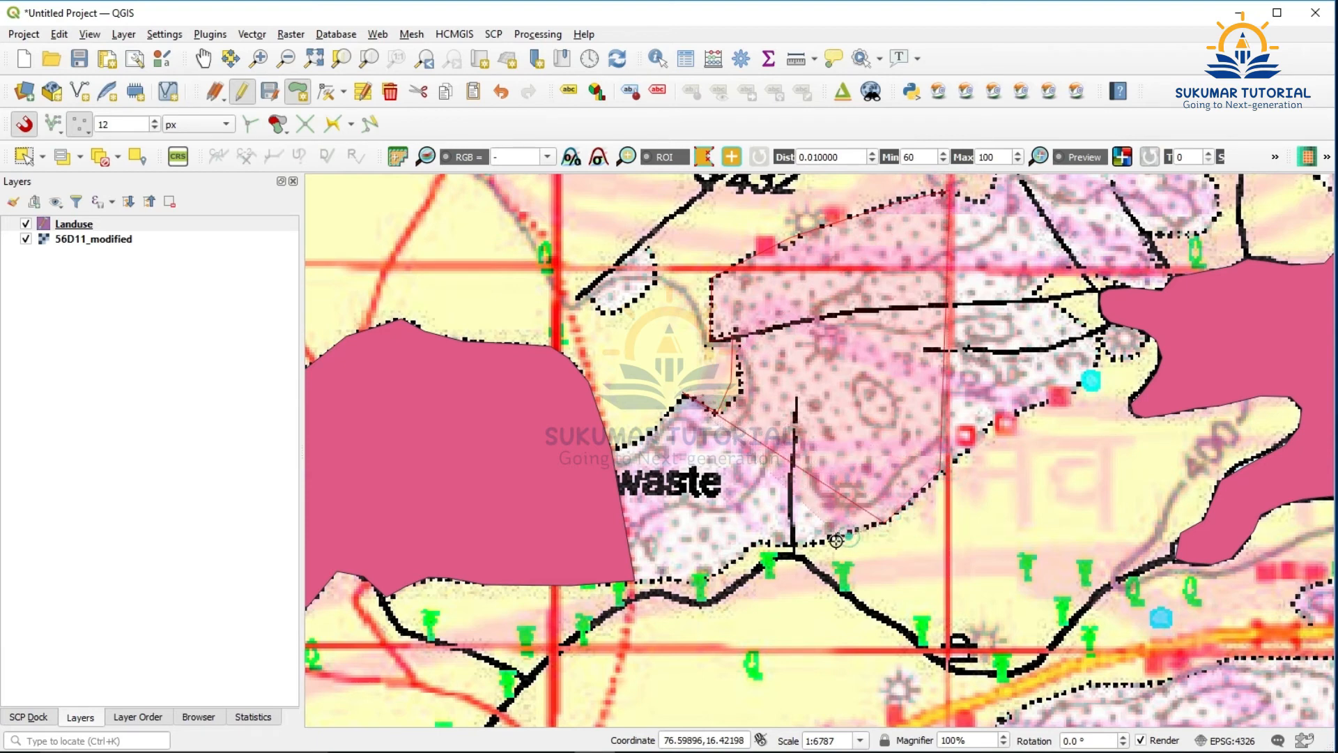
- Trace the southern dotted boundary west to the merged polygon, overlap its interior, follow the northern boundary back to the notch, and finish the polygon
left_click(805, 550)
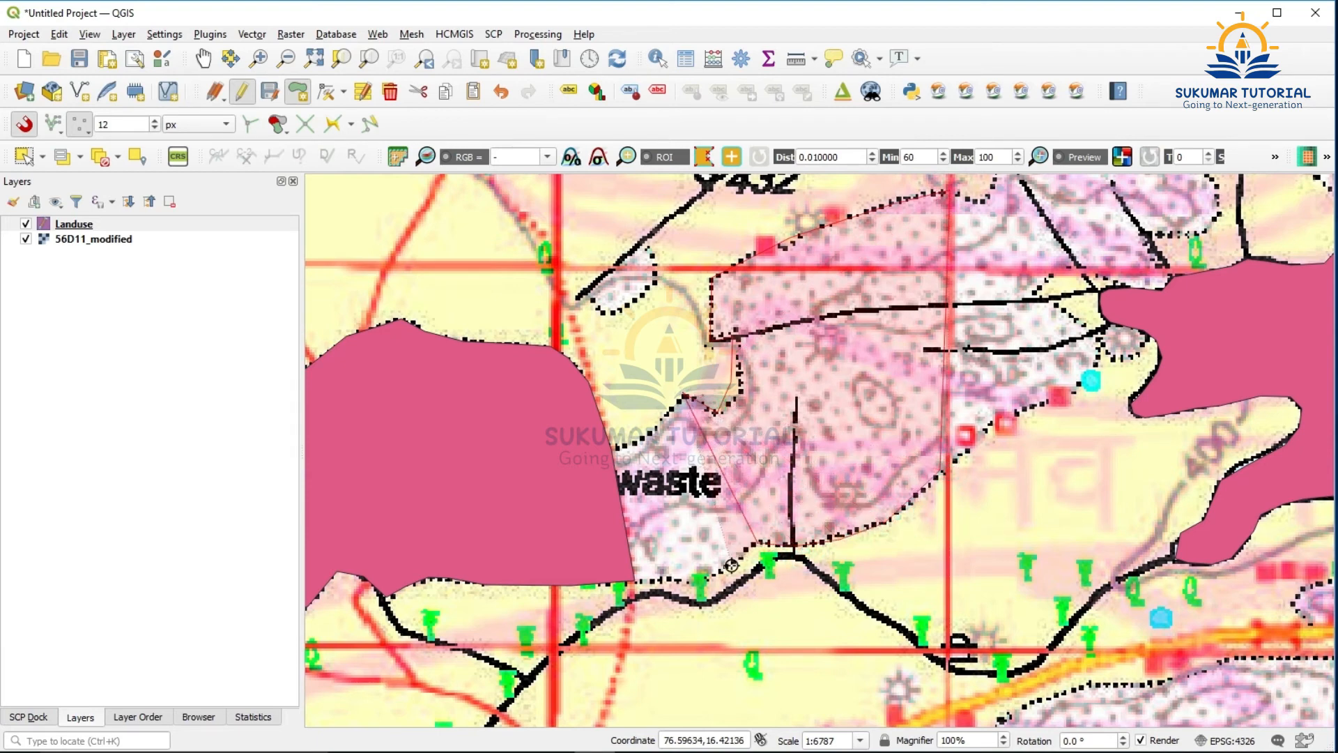
left_click(697, 581)
left_click(633, 580)
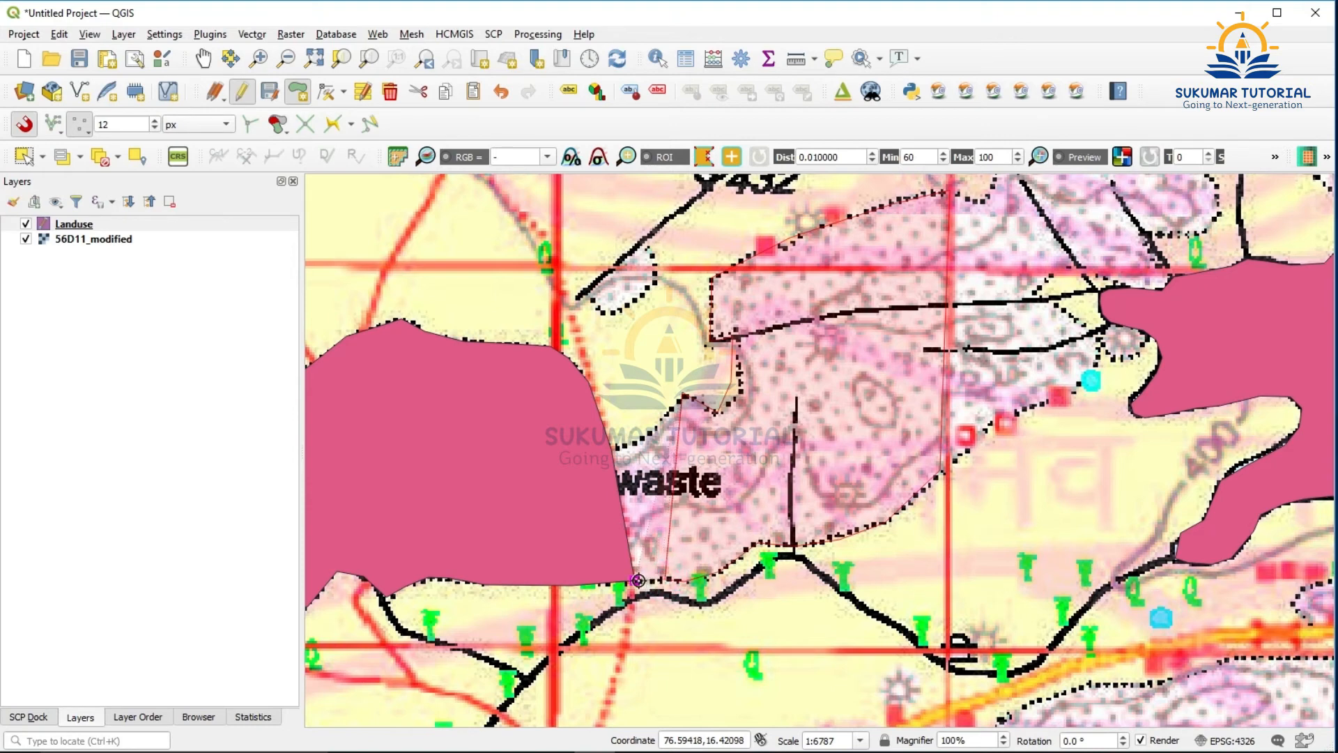
left_click(534, 525)
left_click(482, 427)
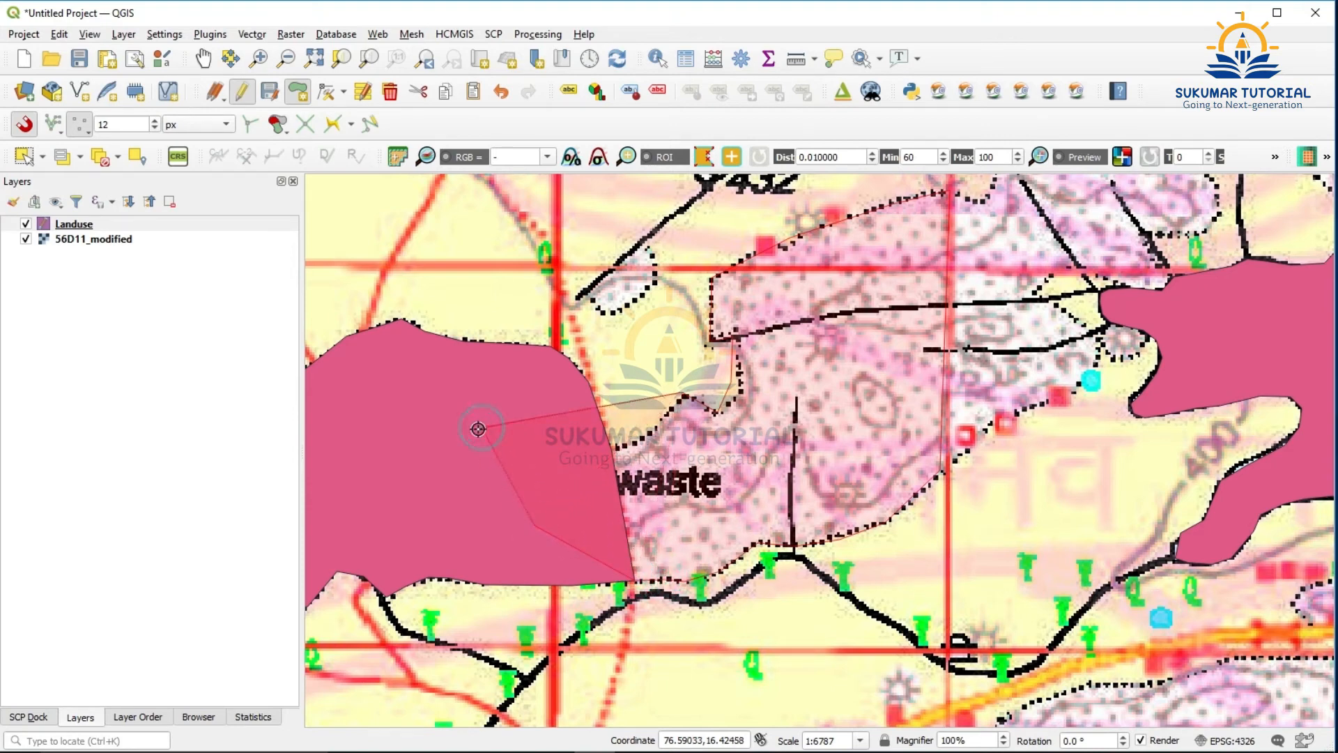
left_click(610, 452)
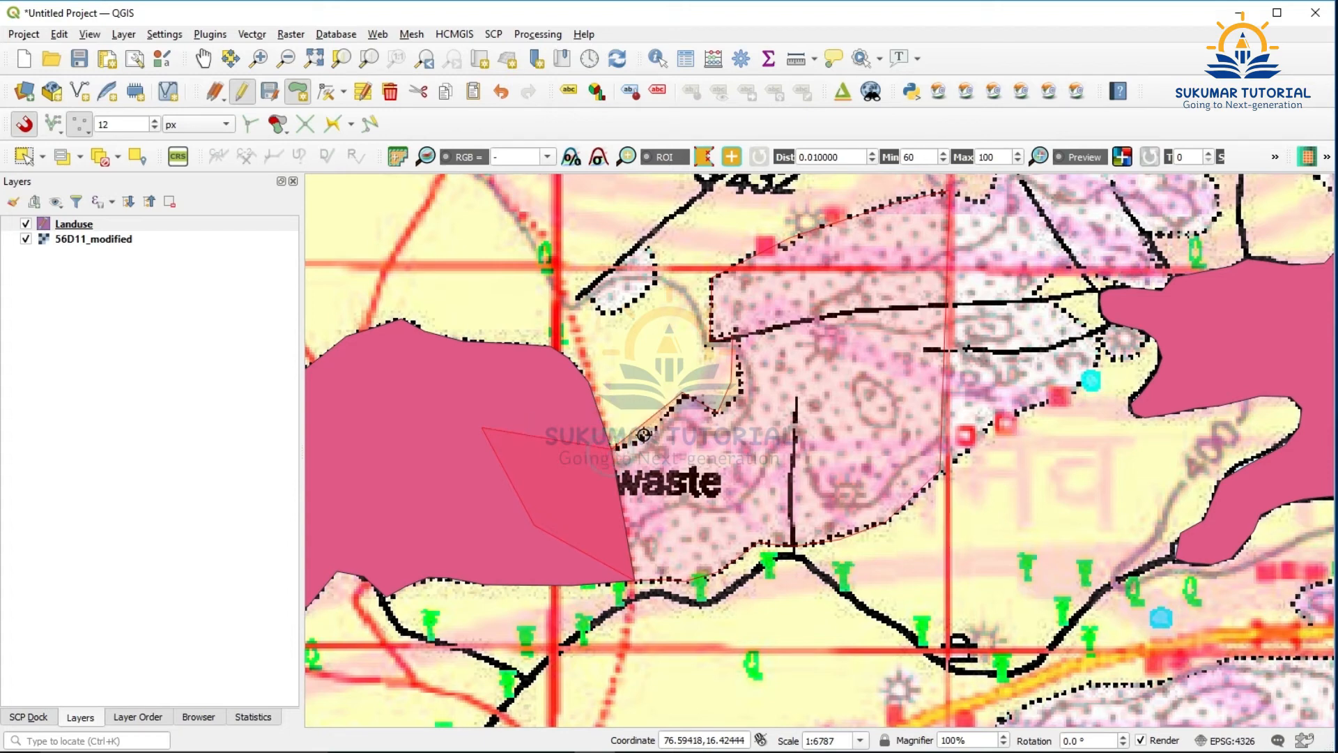
left_click(682, 396)
right_click(711, 409)
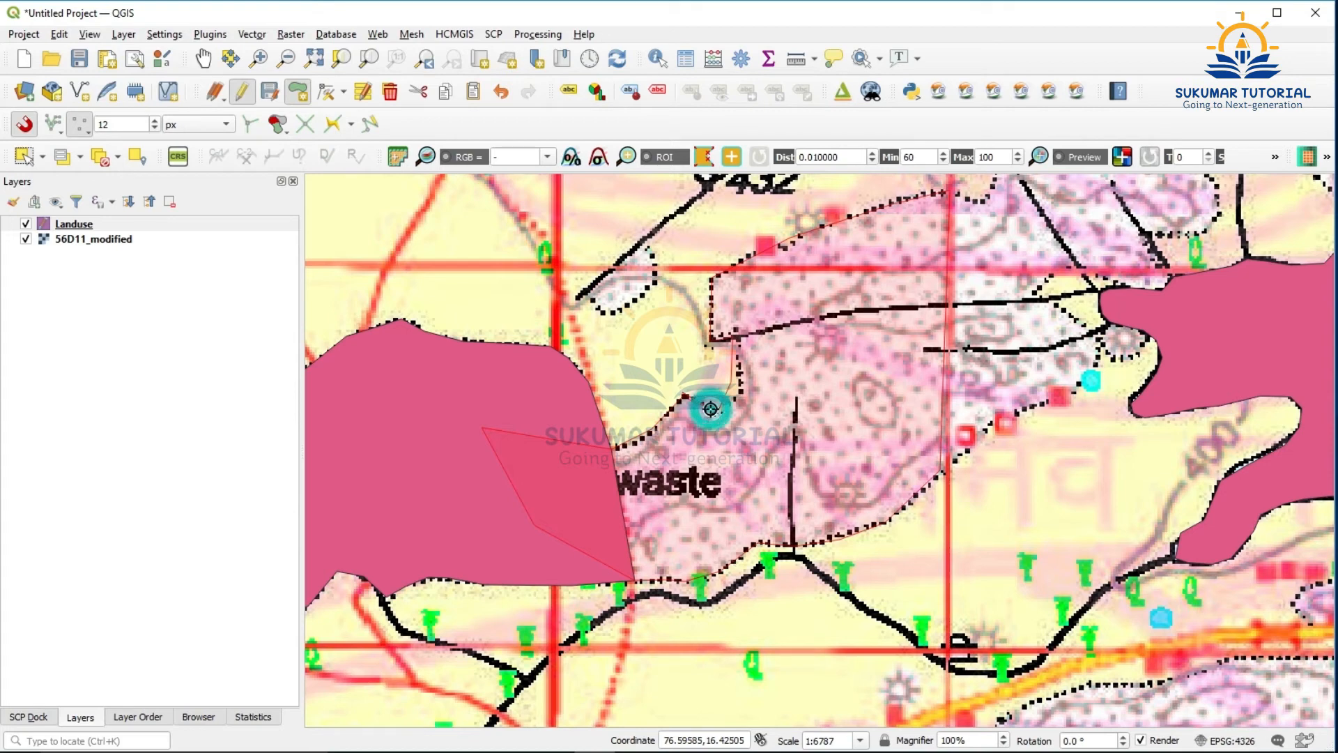
- Give the new eastern polygon the id 2 and the Name stonywaste, and save its attributes
left_click(814, 220)
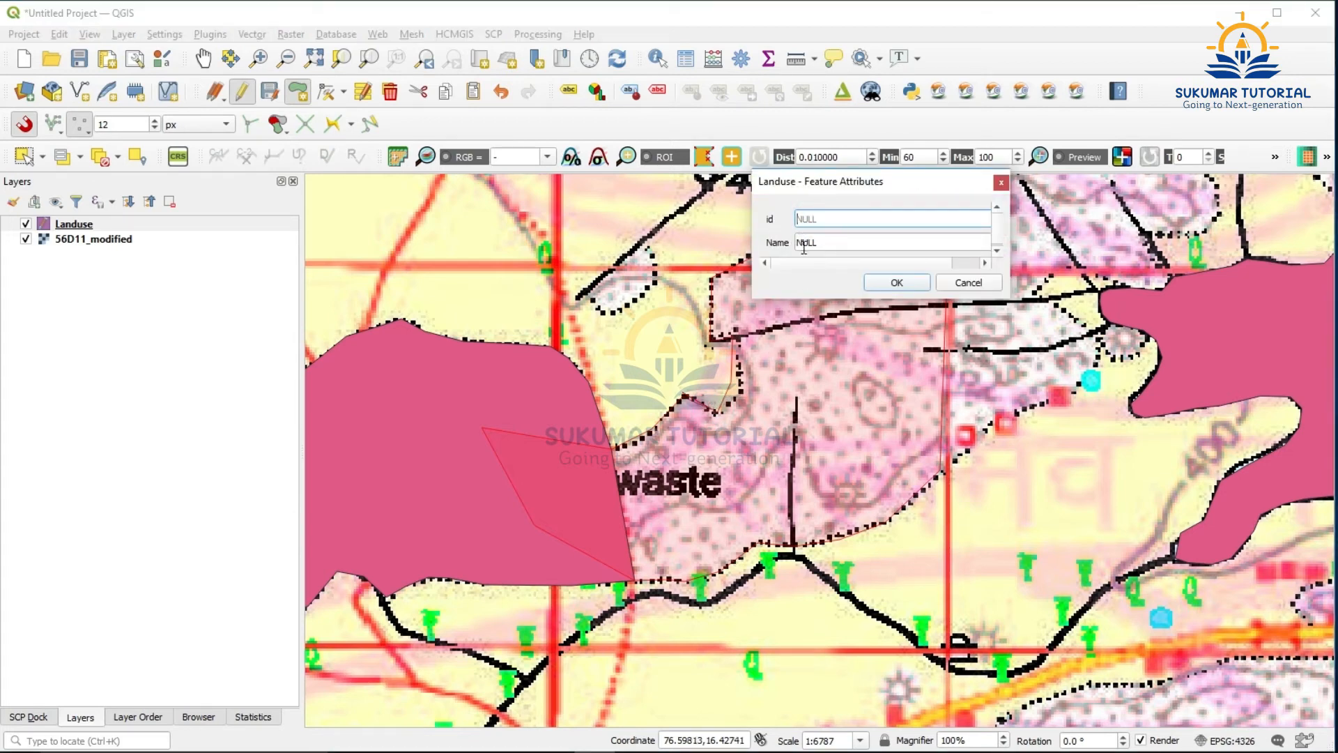
type("2")
left_click(815, 243)
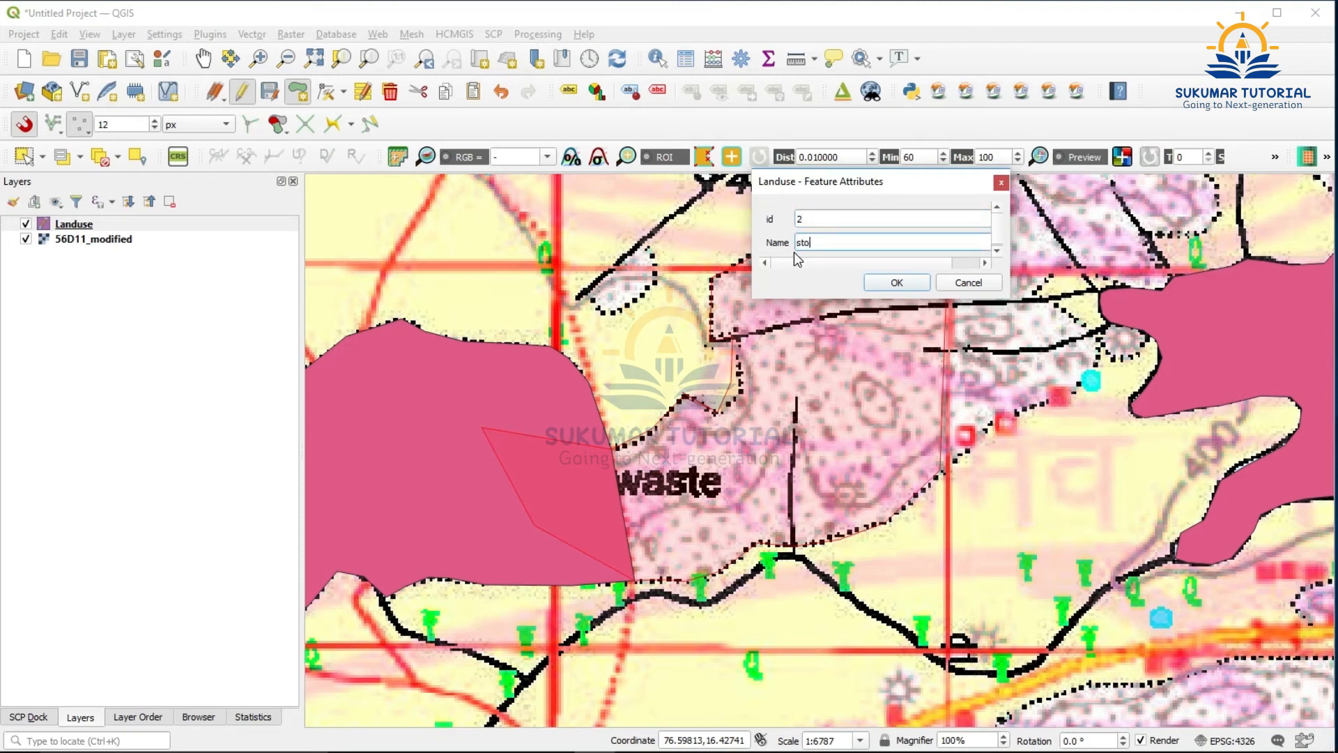
type("stonywaste")
left_click(879, 285)
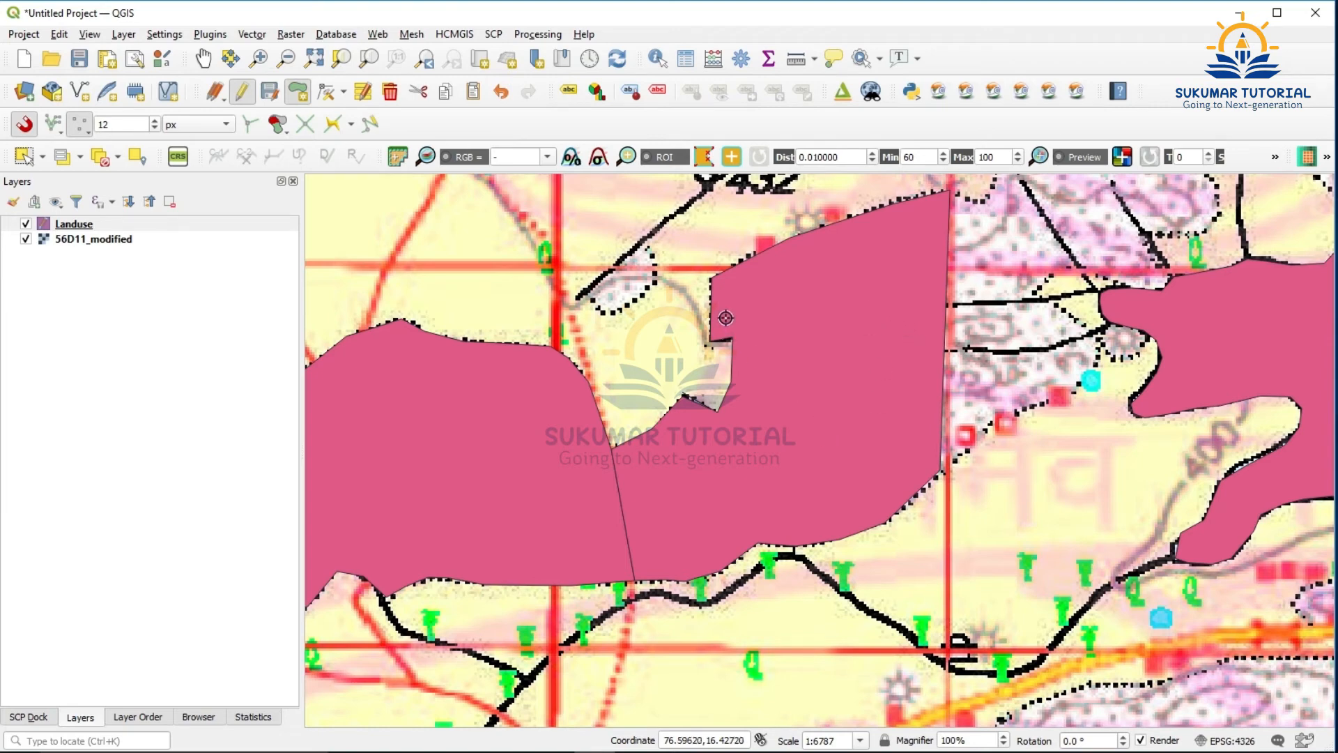
- Merge the large western stony waste polygon with the new eastern one into a single feature with id 2 and Name Stony waste
left_click(24, 157)
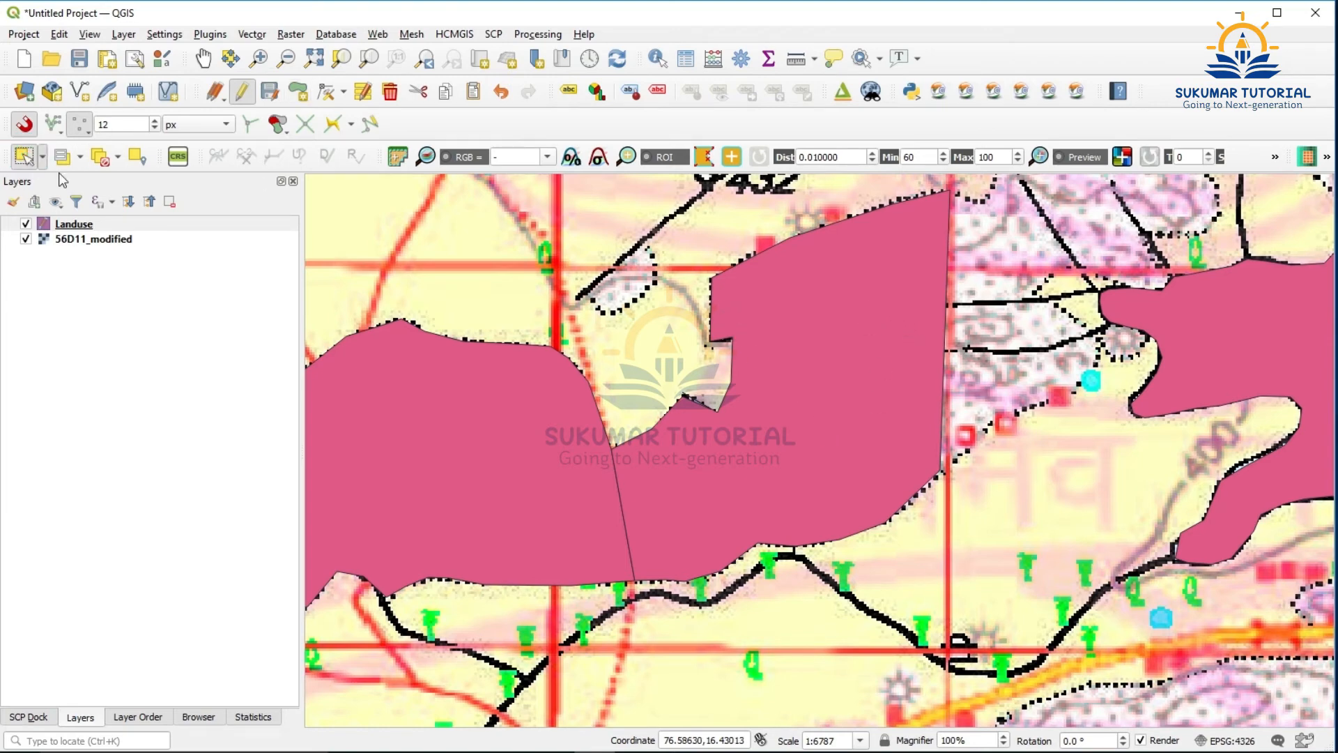
left_click(522, 463)
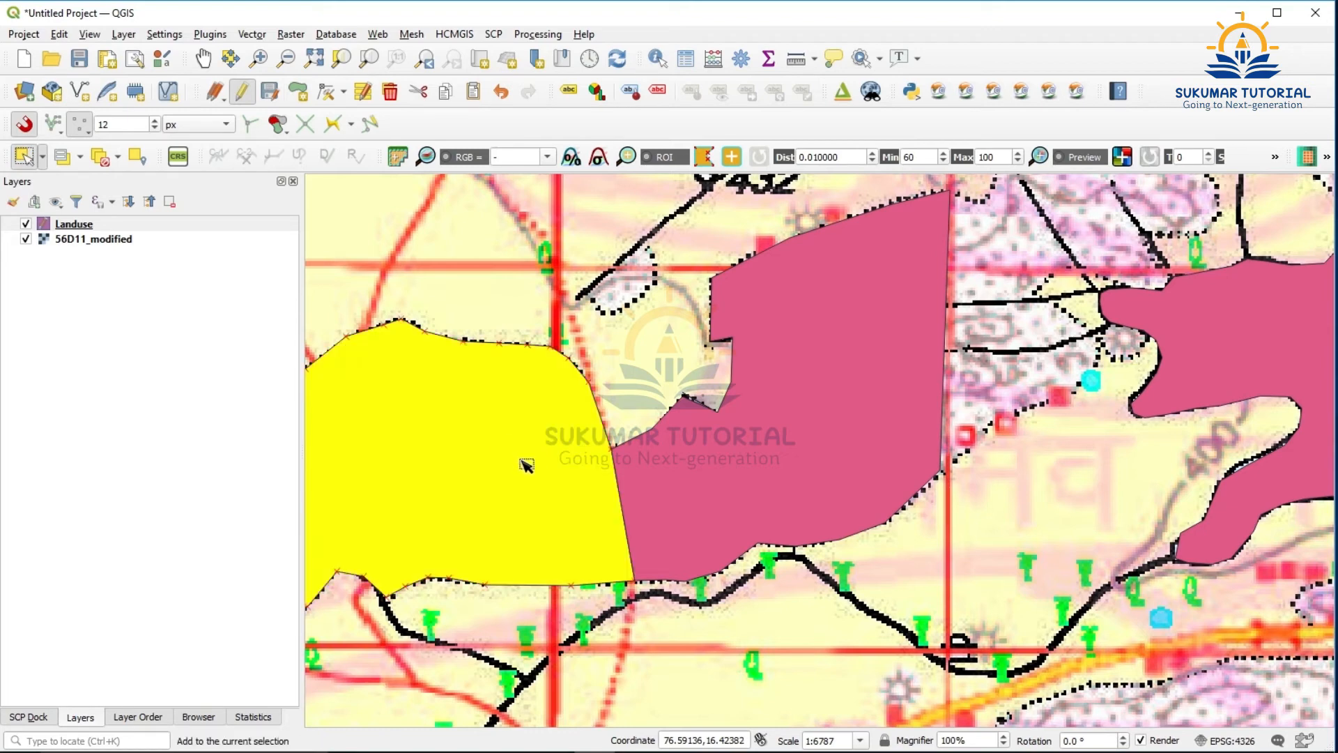
left_click(687, 499, "shift")
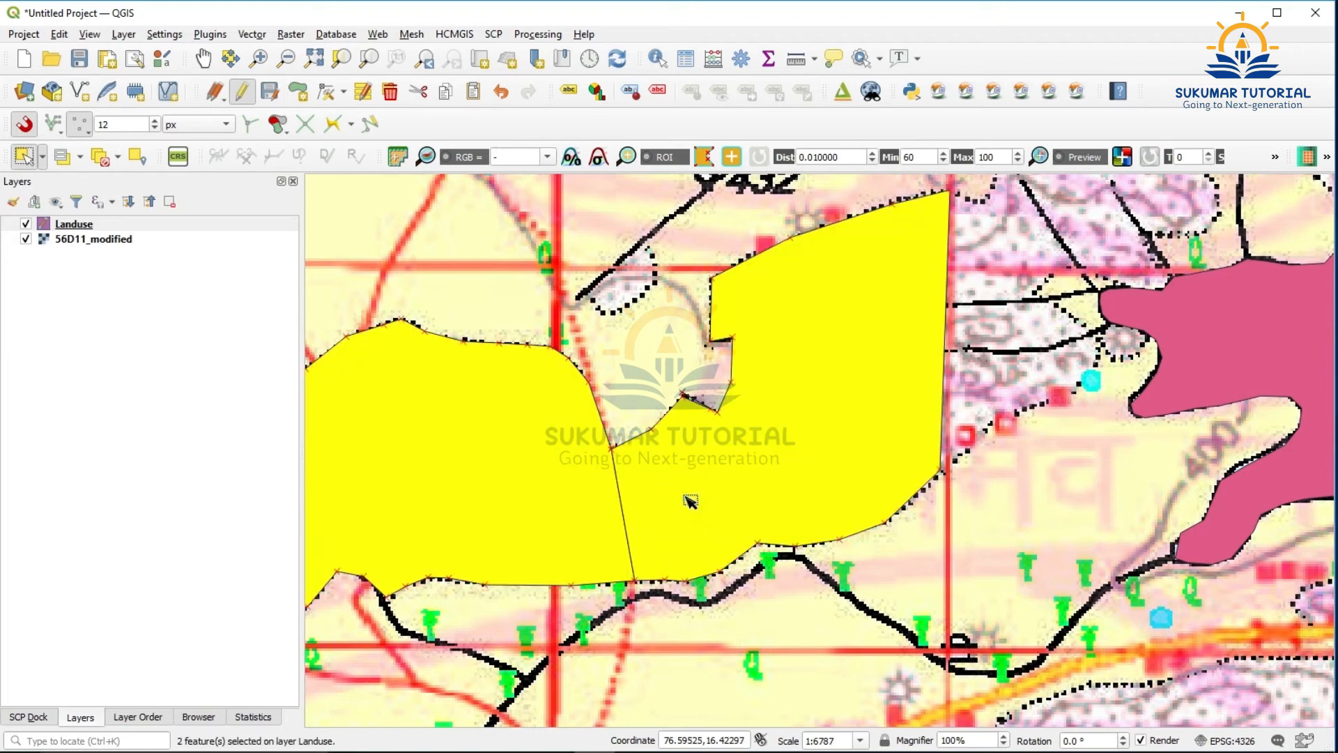
left_click(59, 35)
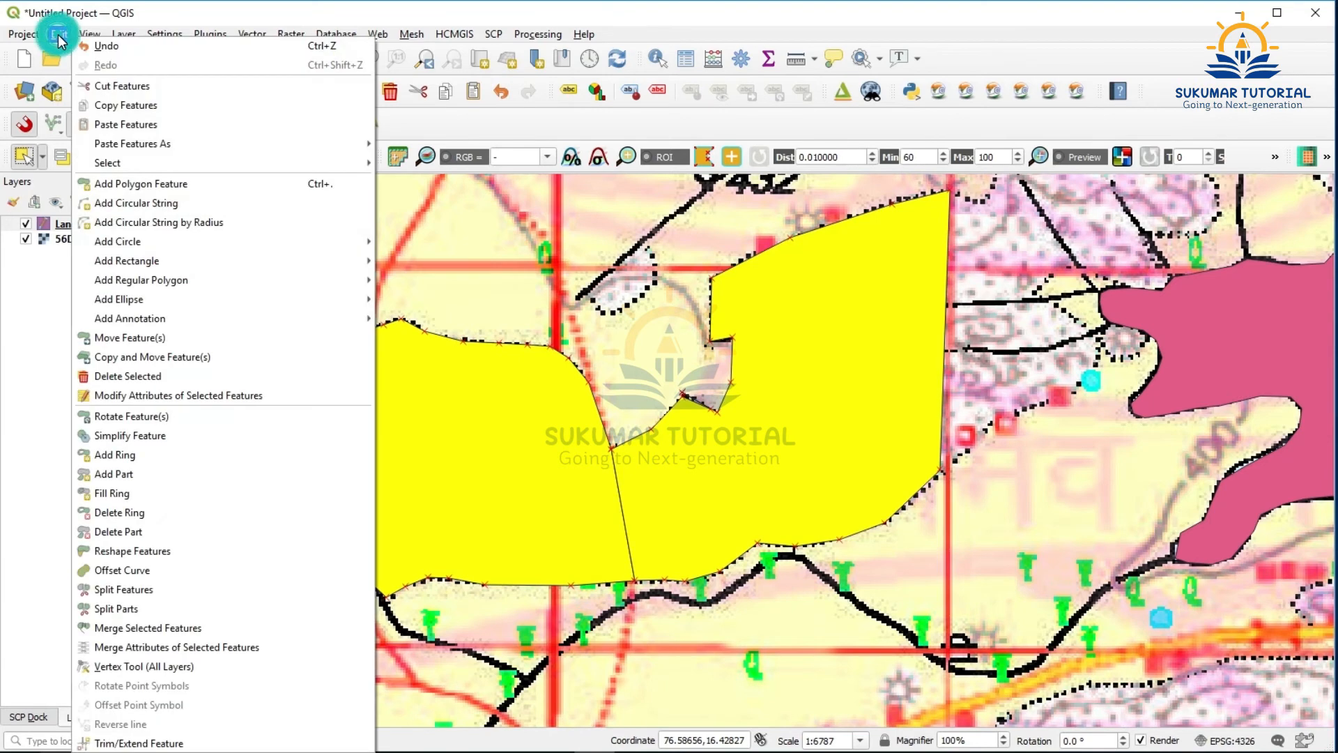
left_click(198, 633)
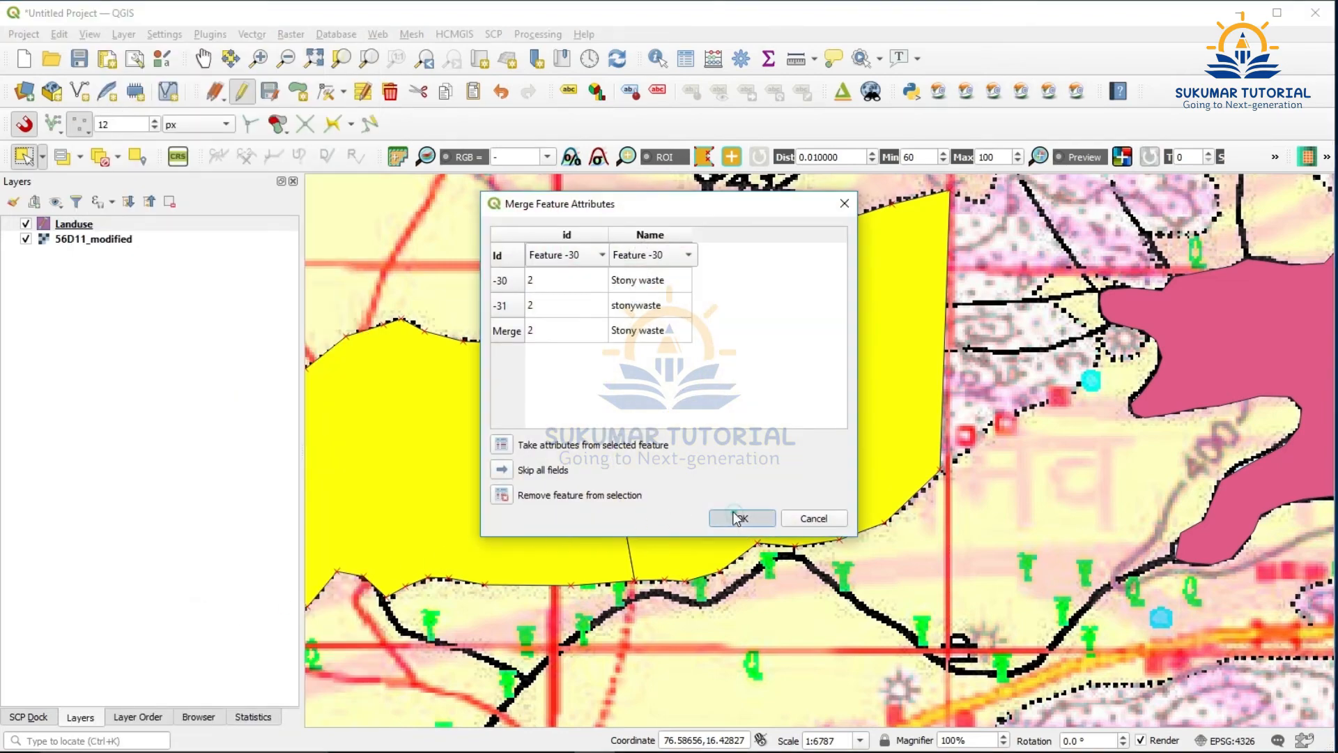
left_click(736, 518)
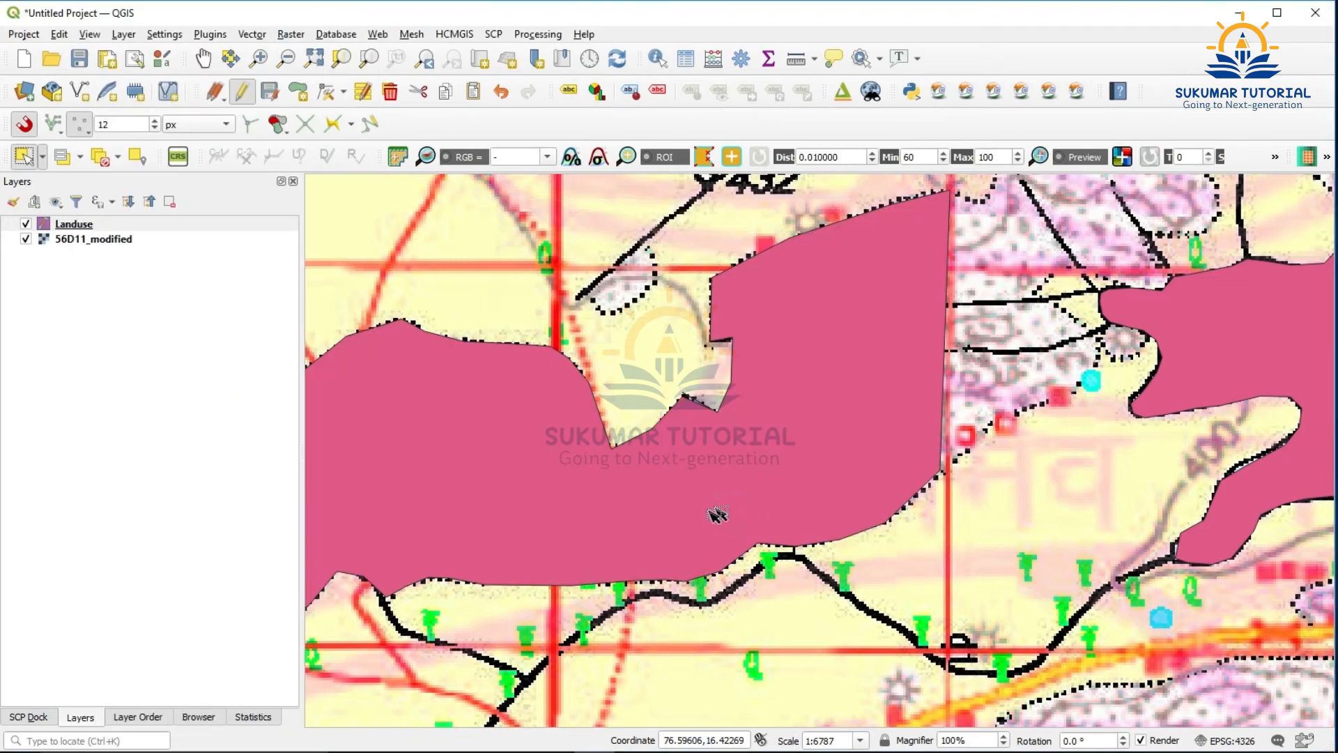
- Open the Landuse layer's properties and switch its symbology from a single symbol to Categorized
left_click(314, 58)
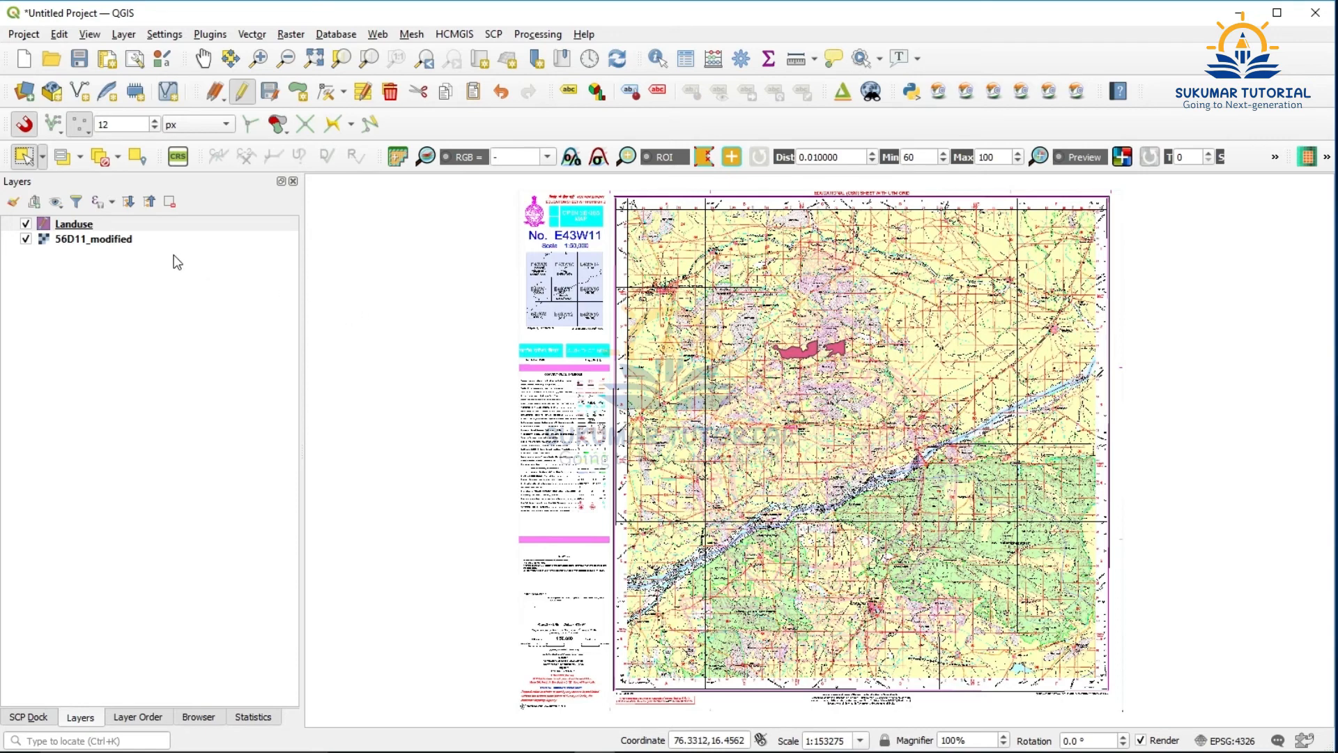
left_click(158, 224)
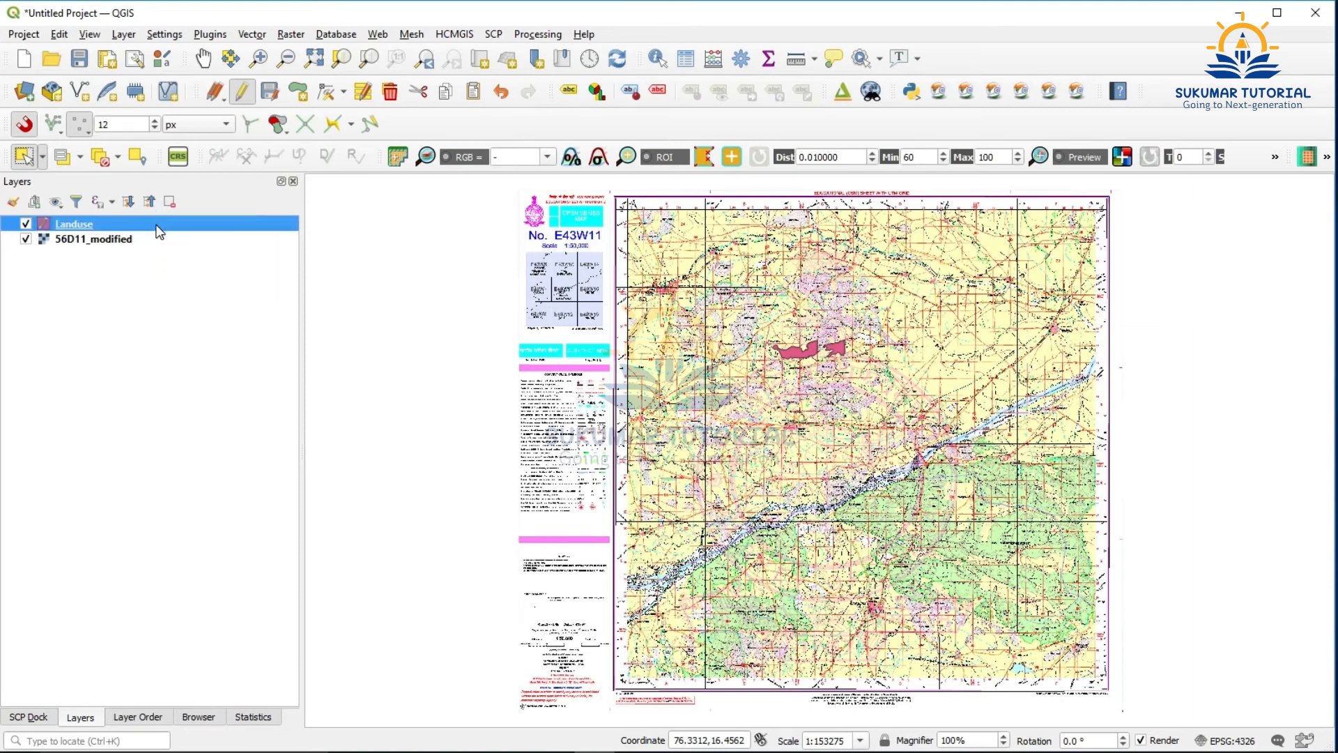
right_click(159, 230)
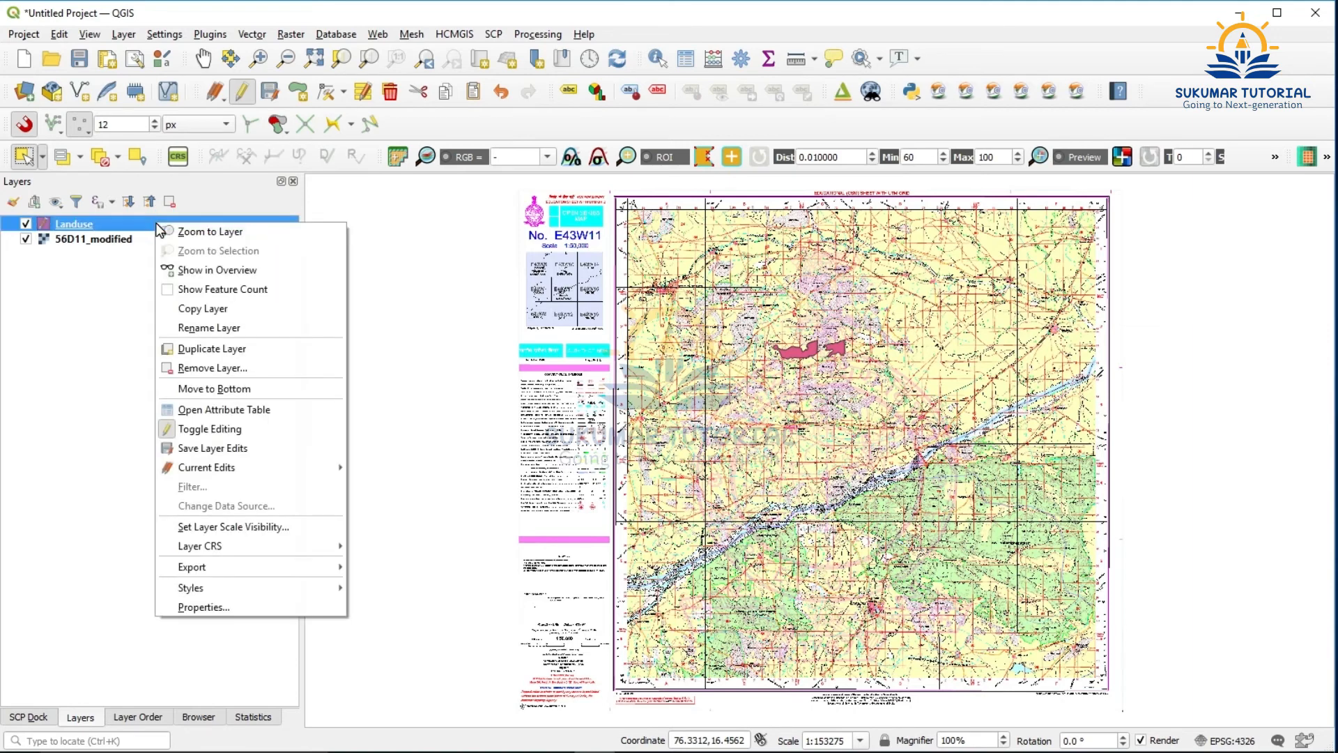
left_click(225, 608)
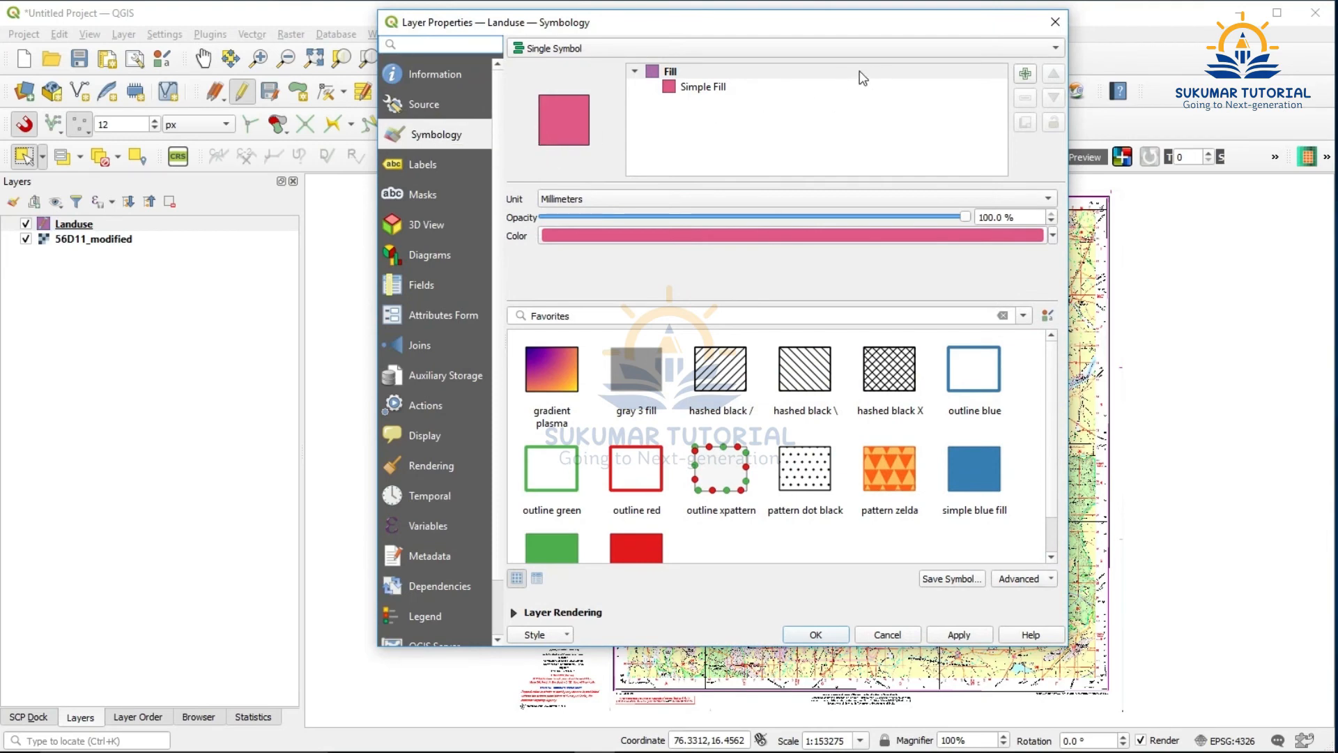
left_click(1055, 48)
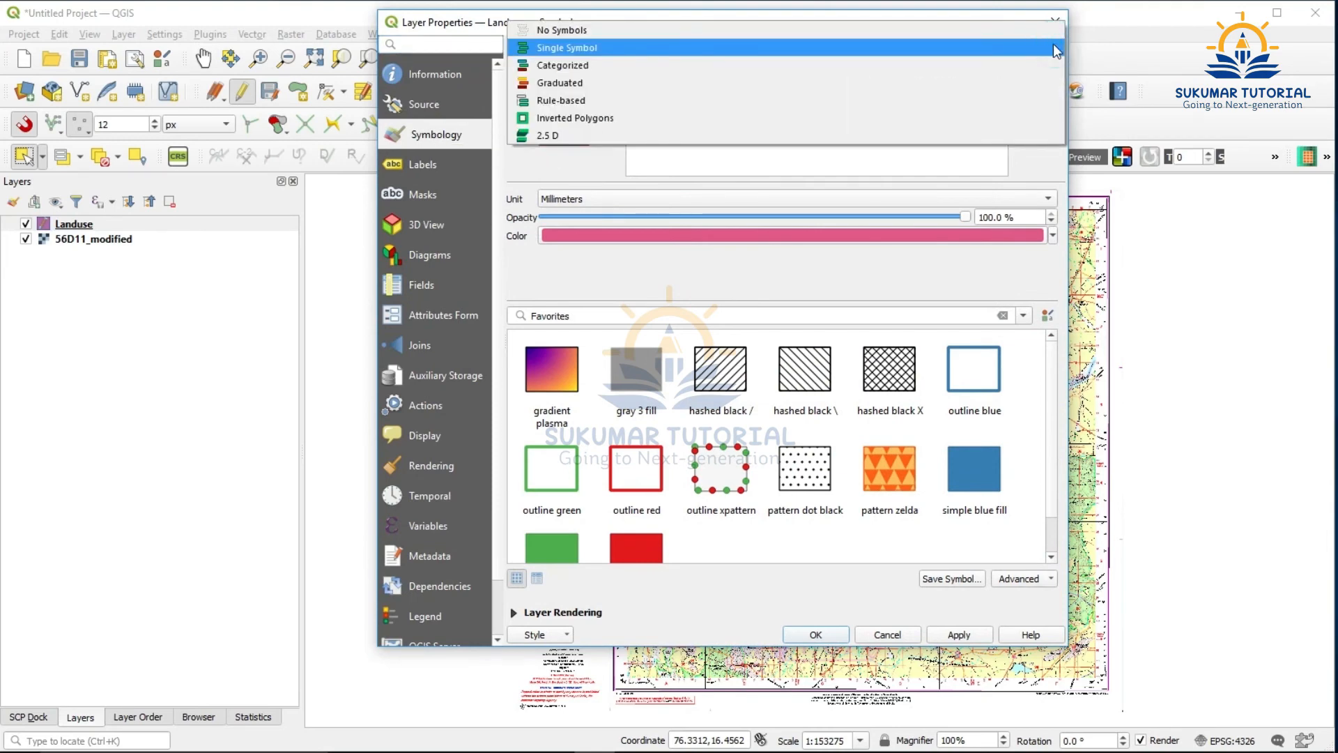
left_click(898, 64)
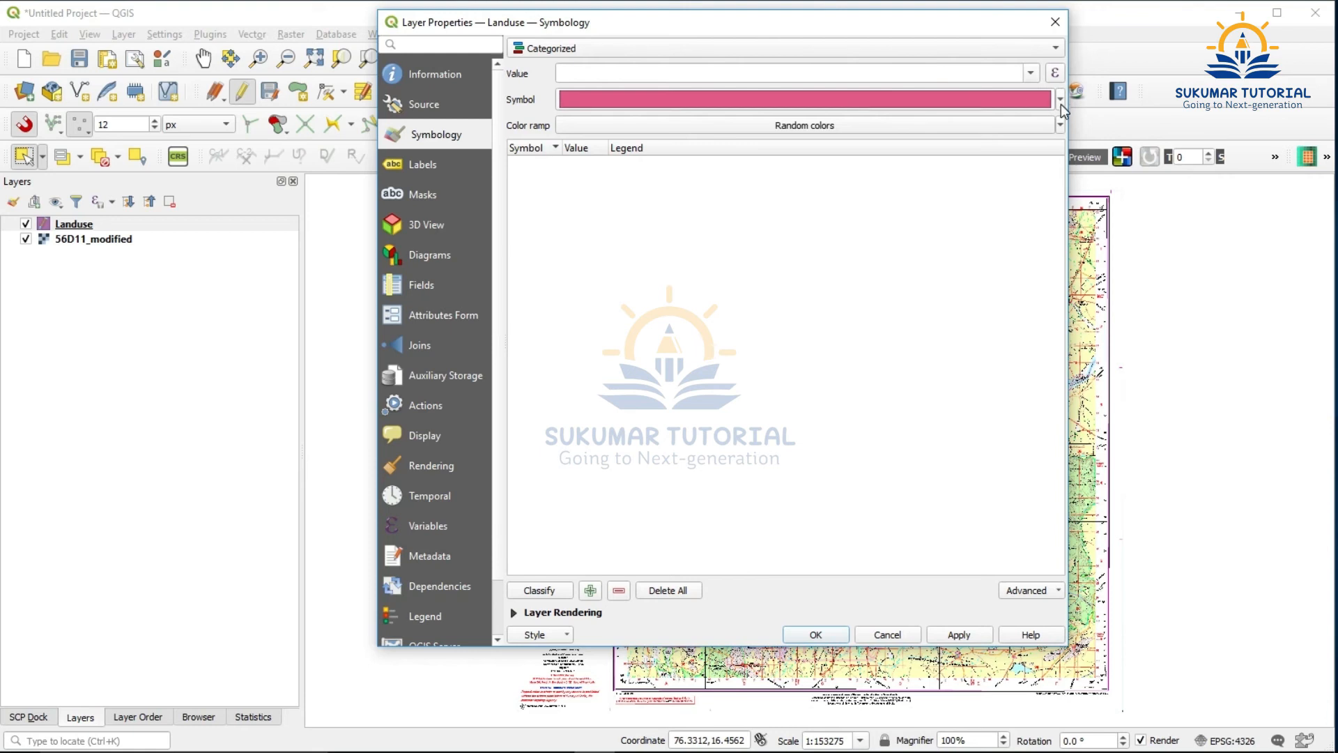
- Classify the Landuse layer by its id field with random colors and apply the symbology
left_click(1031, 74)
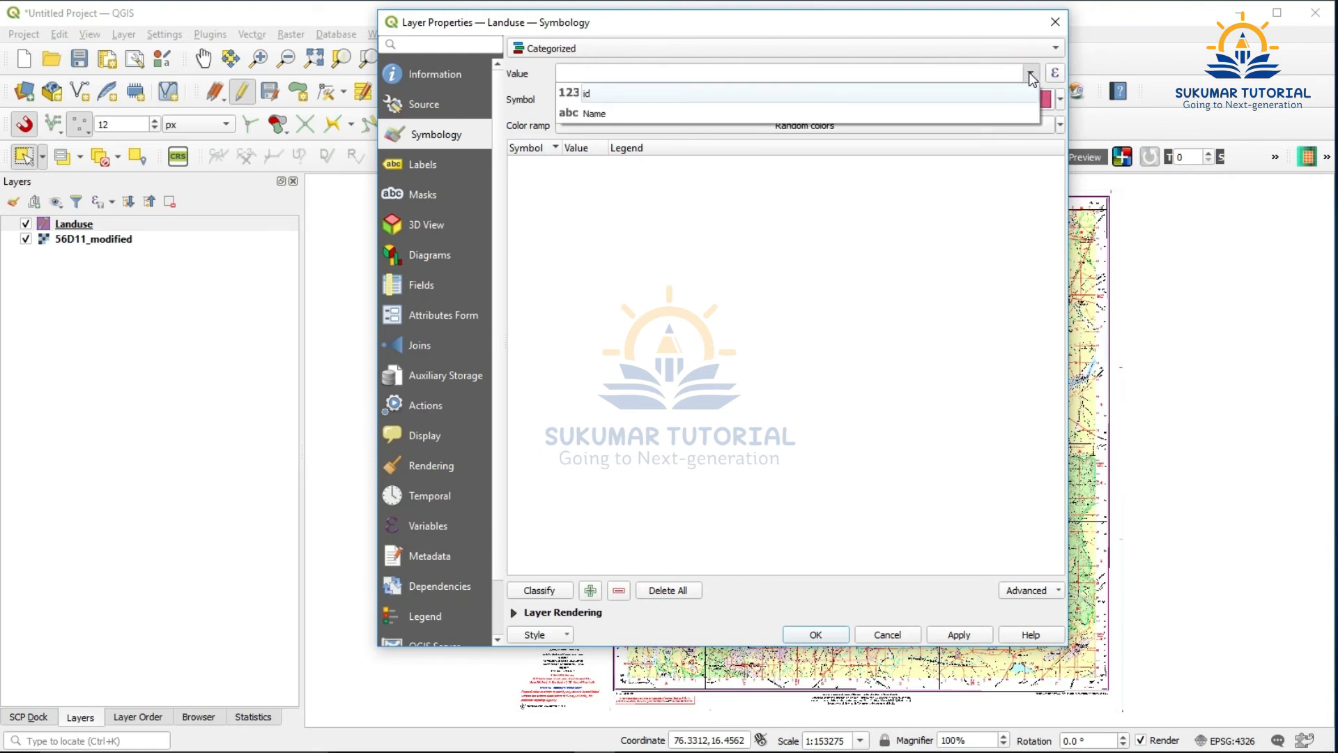
left_click(967, 99)
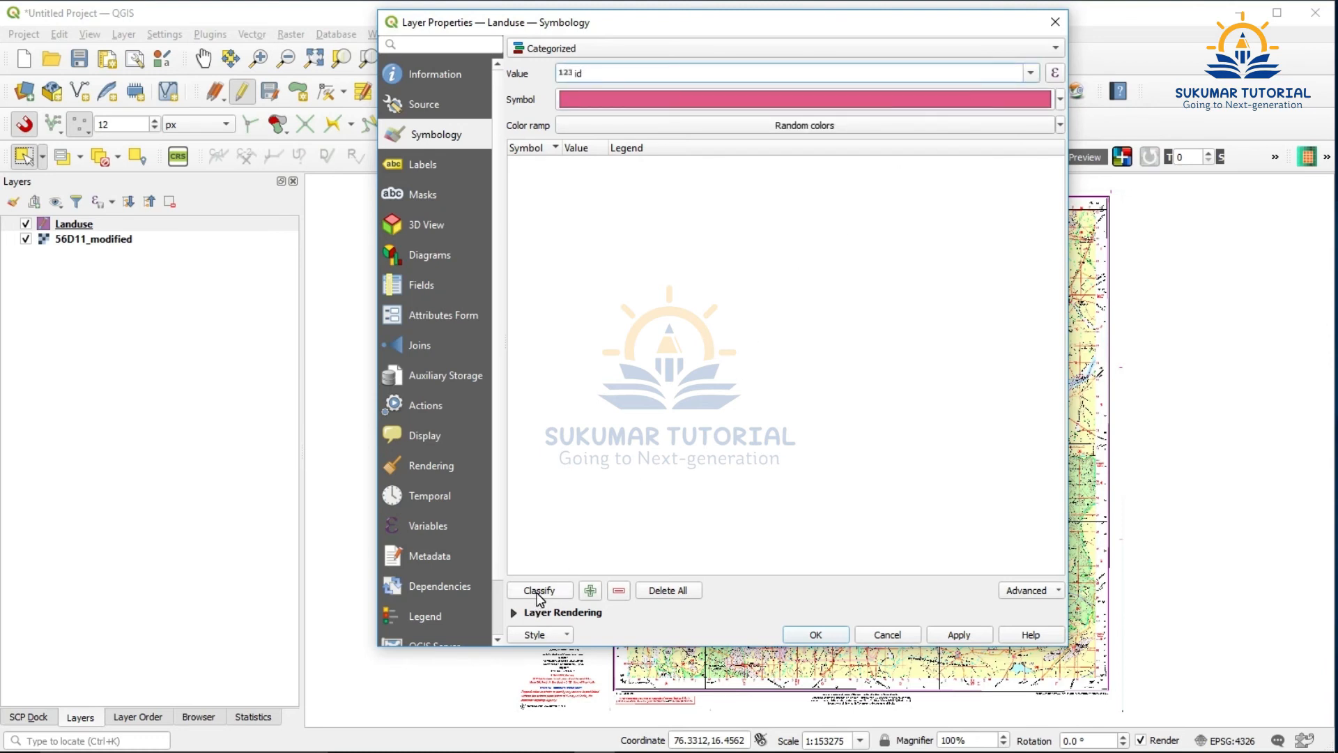
left_click(539, 592)
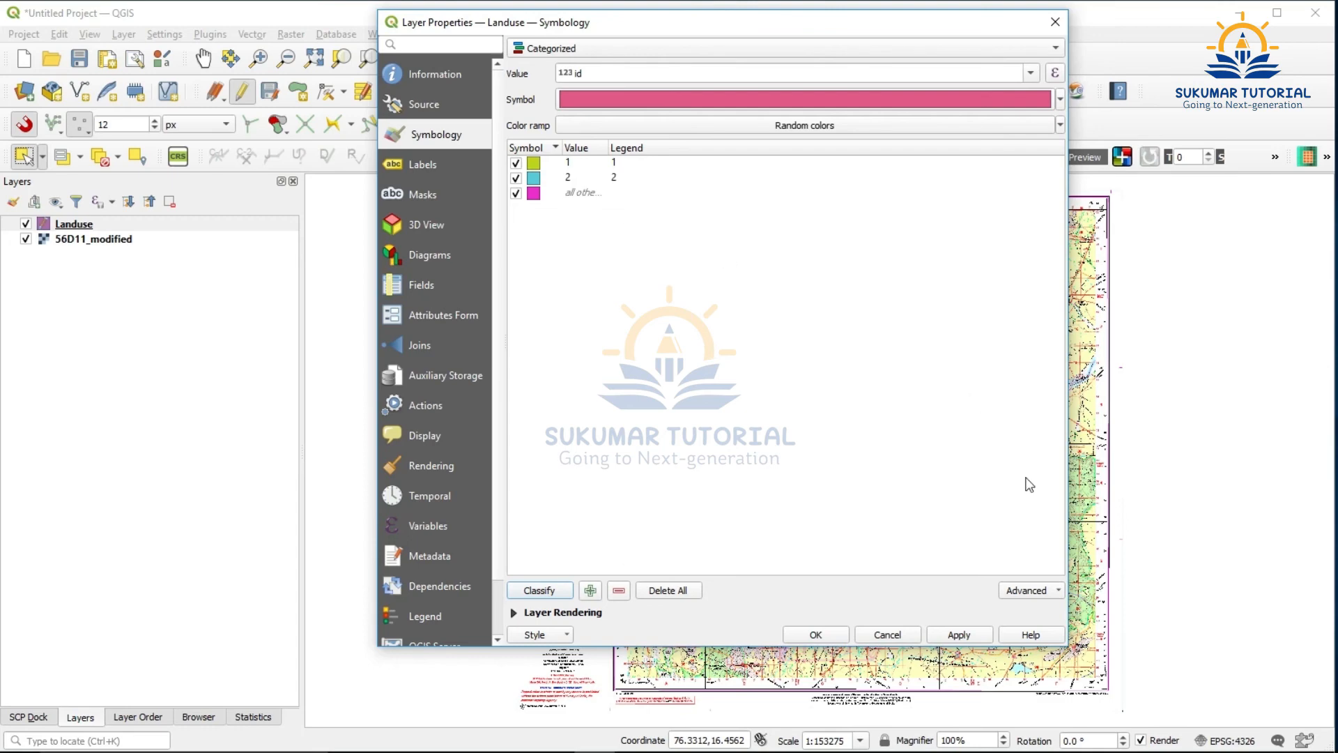
left_click(959, 635)
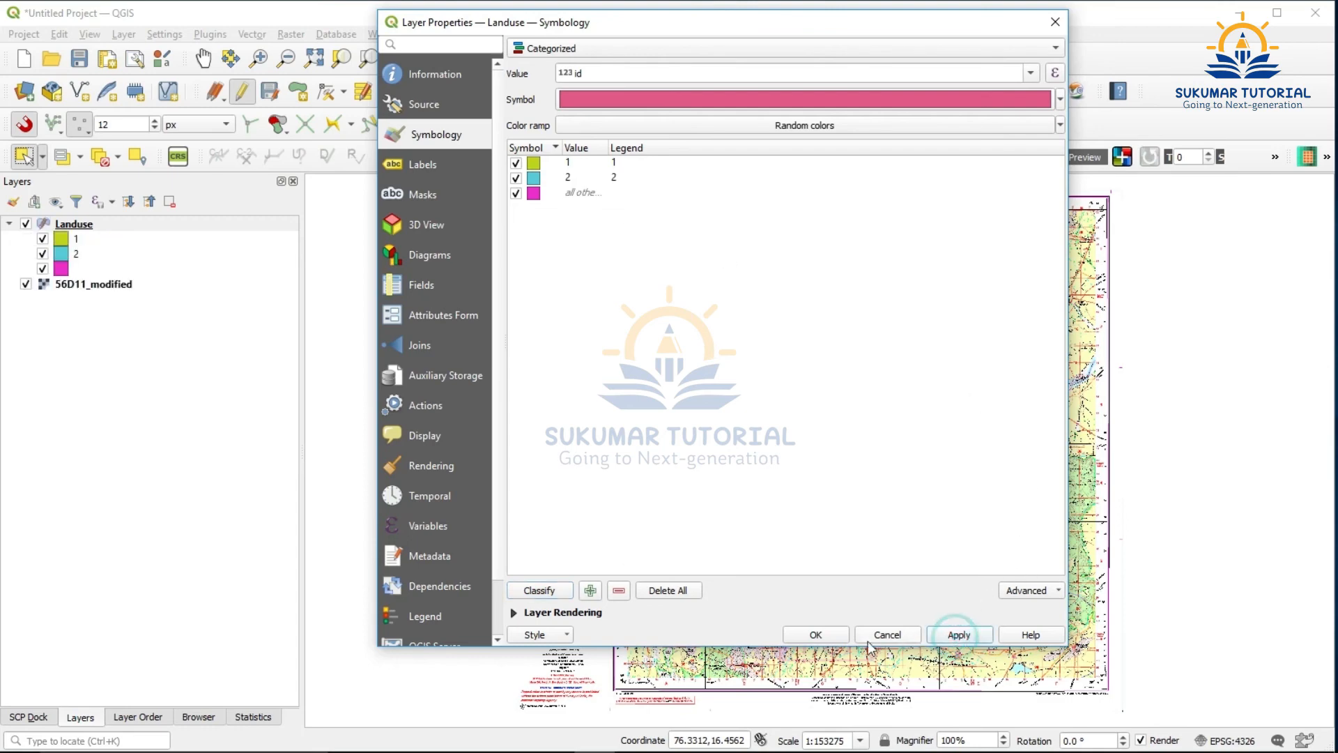
left_click(828, 635)
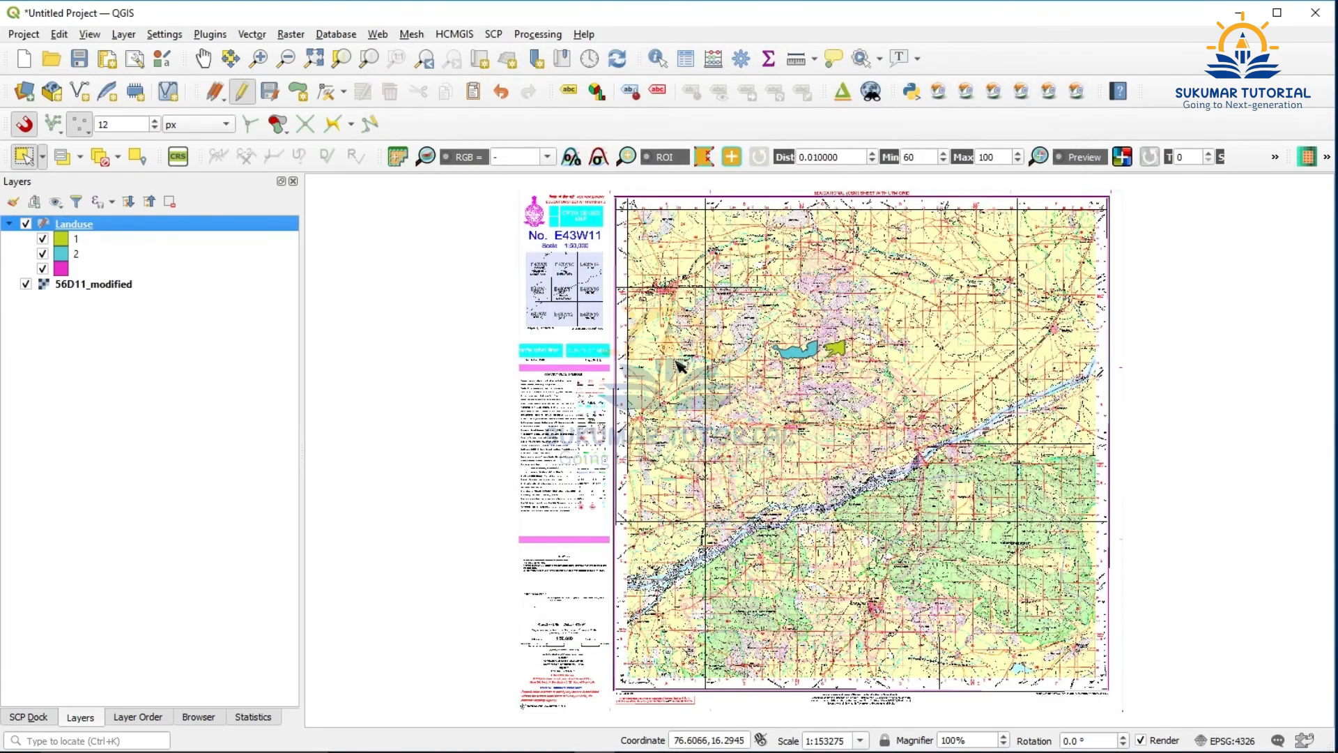
- Recolor the Landuse class 1 symbol dark blue using a recent color
left_click(257, 58)
left_click_drag(736, 286, 904, 444)
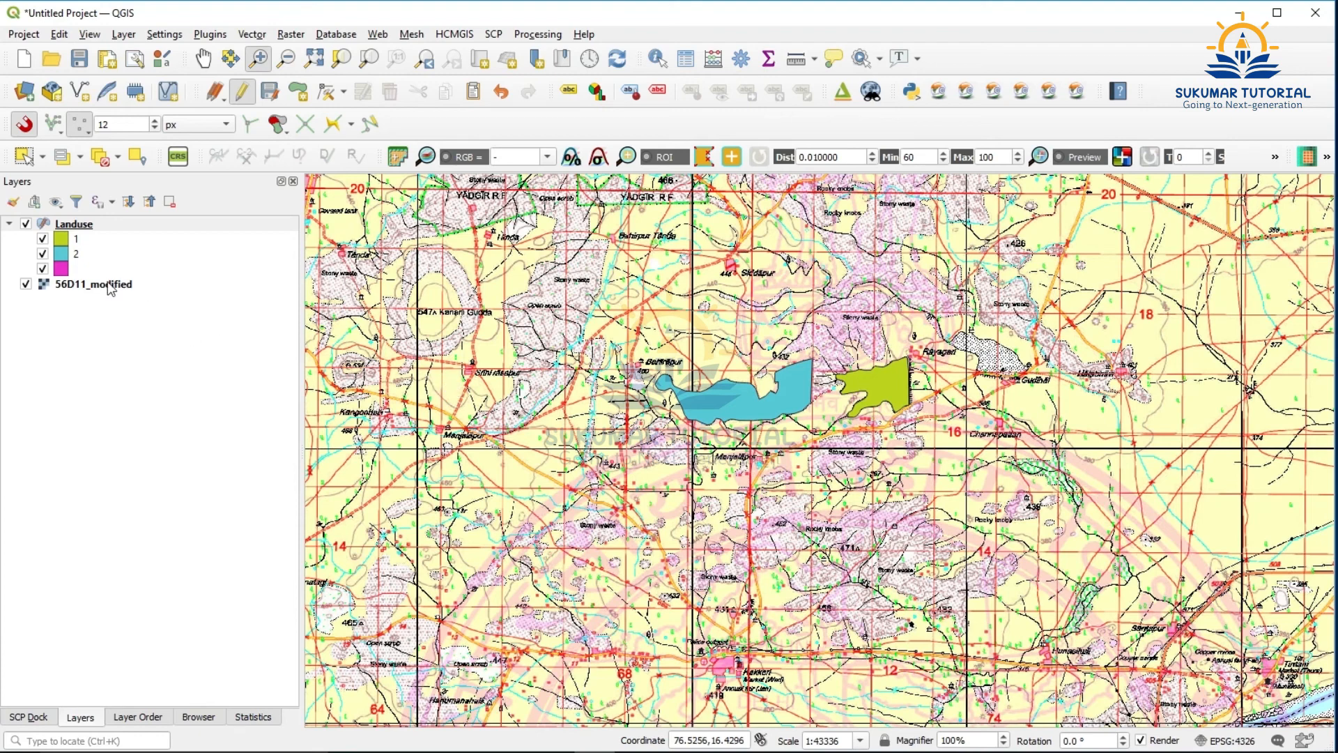
left_click(76, 239)
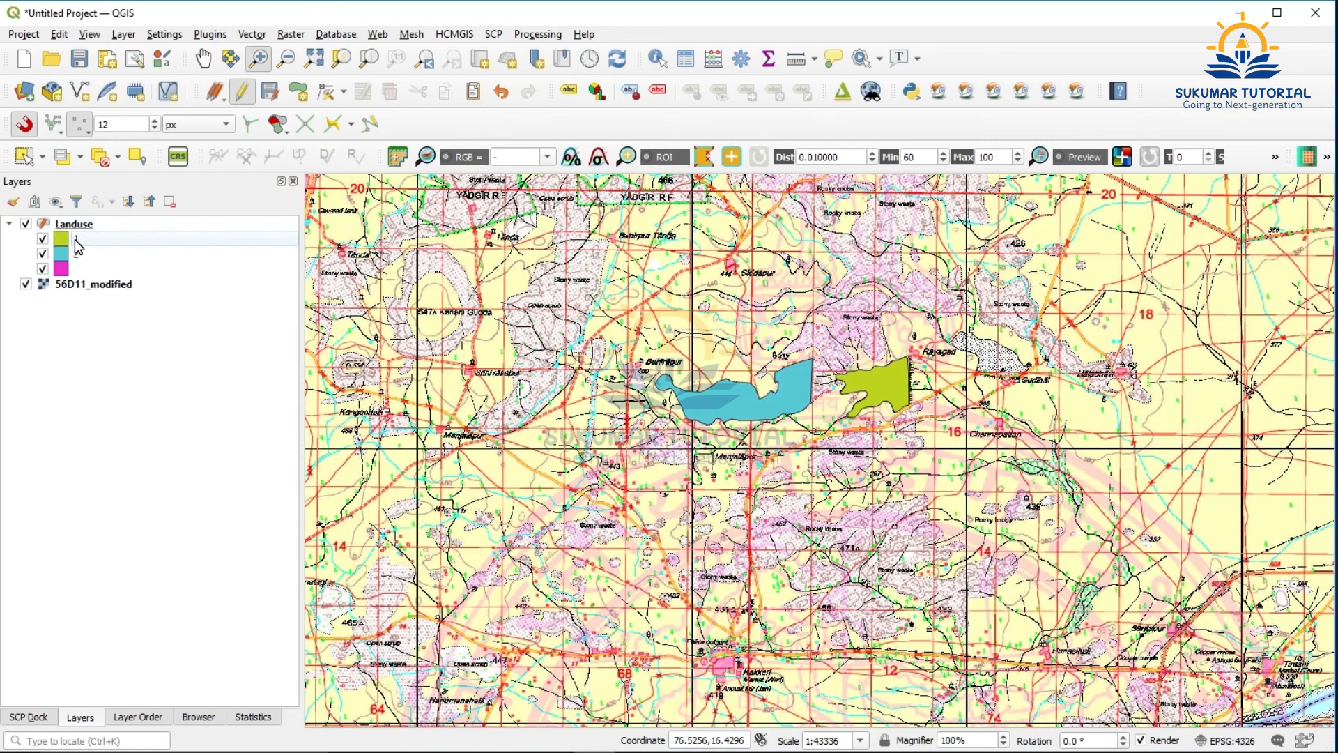
right_click(78, 243)
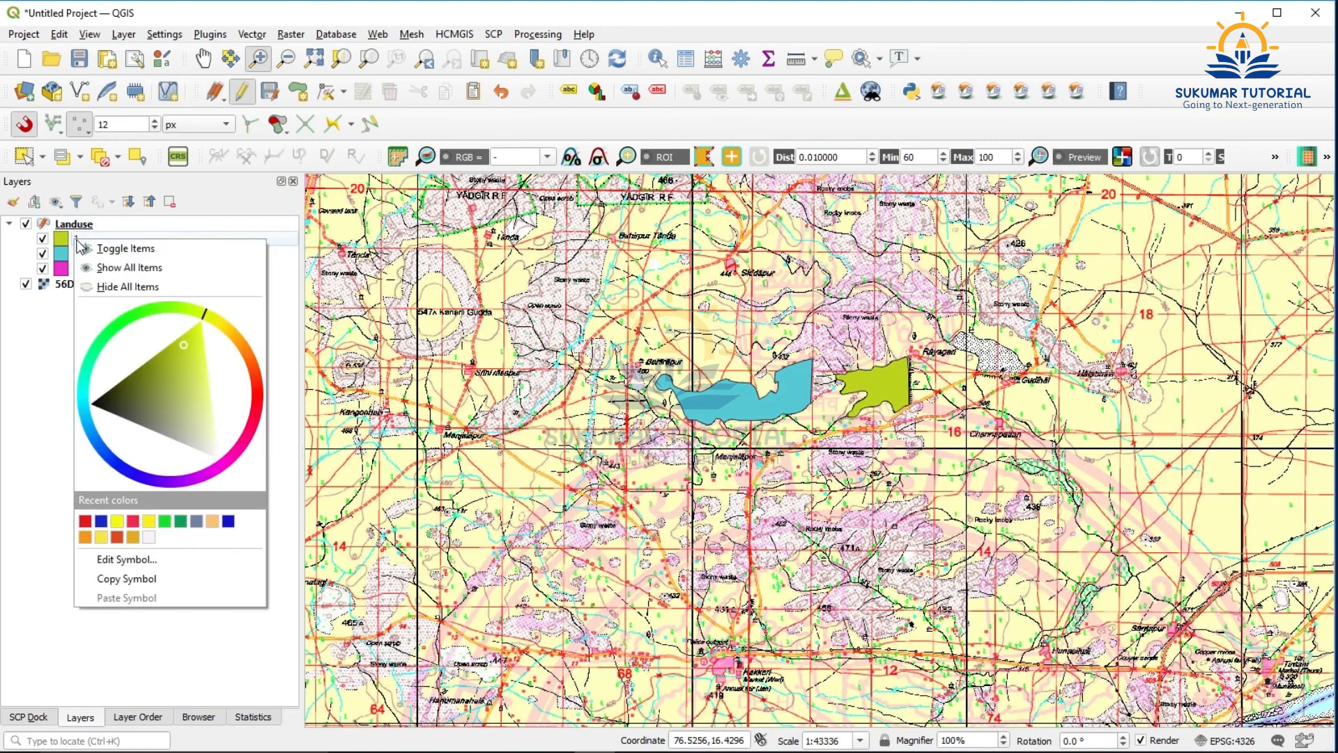
left_click(228, 522)
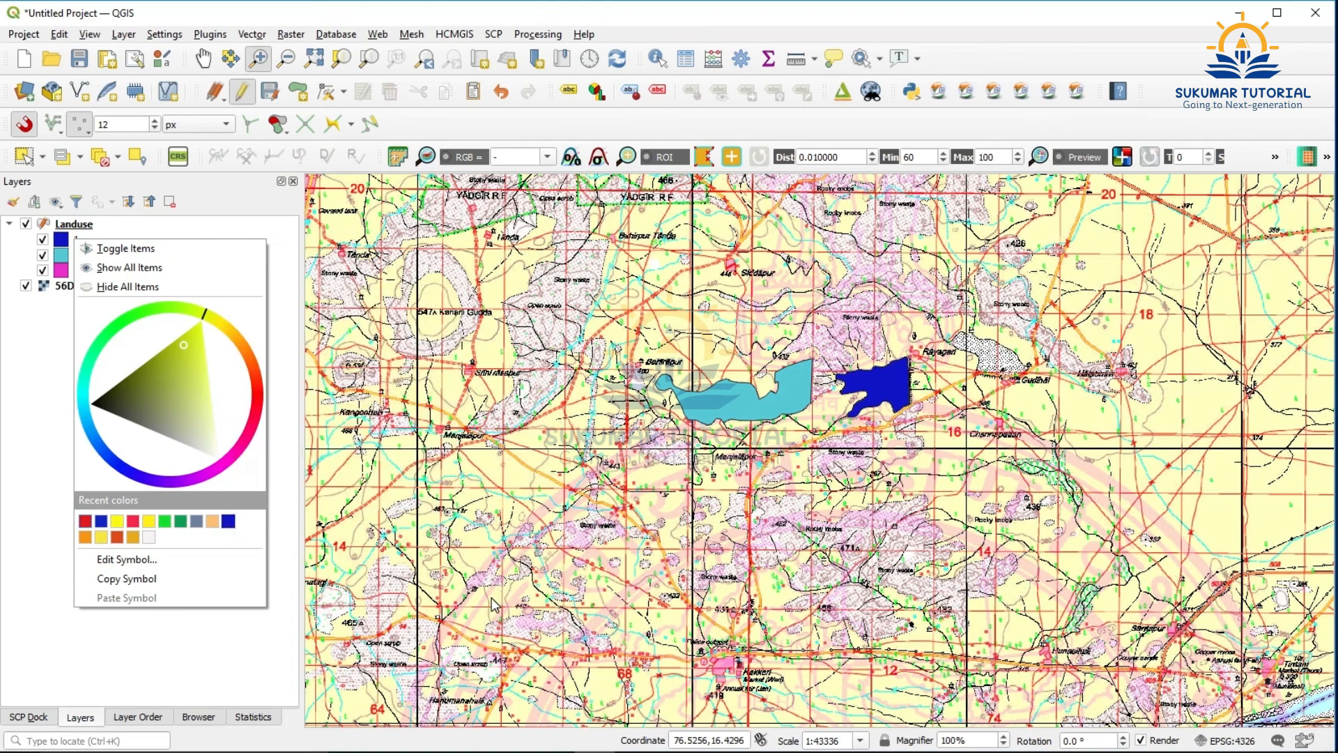
left_click(28, 380)
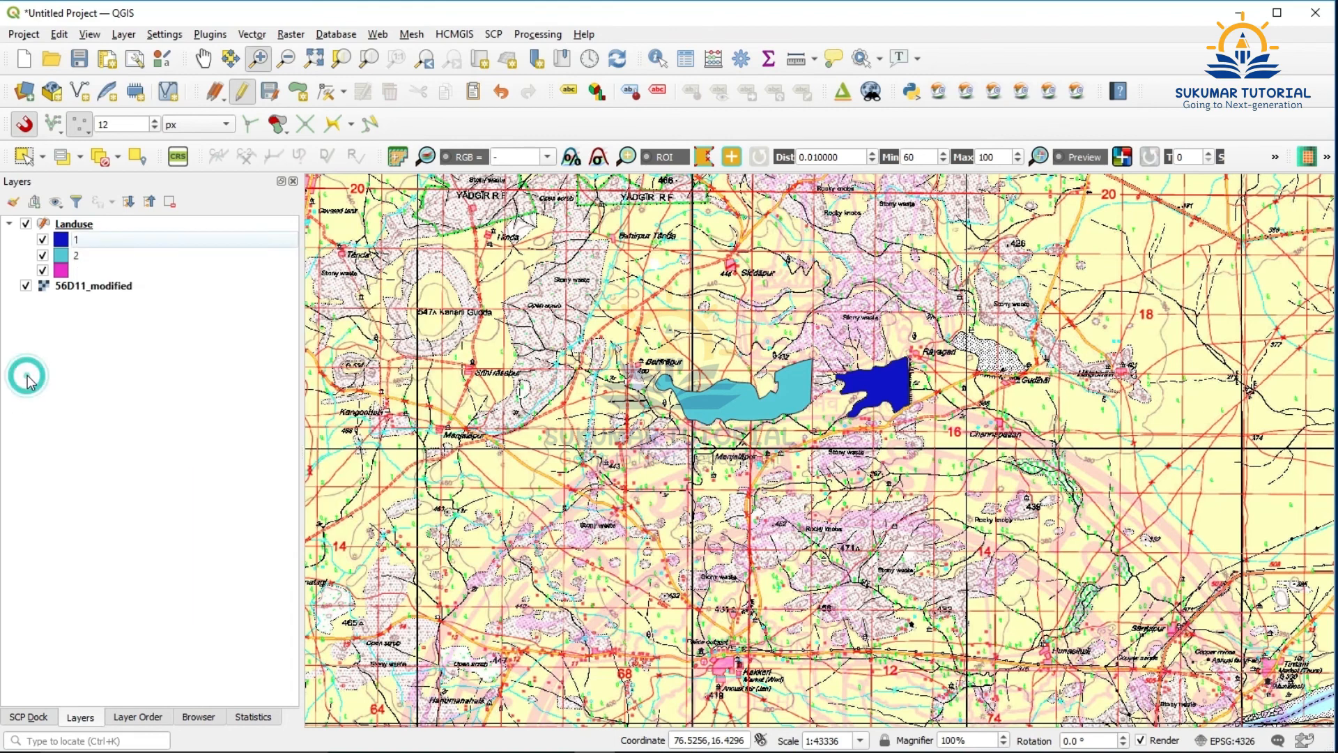
- Recolor the Landuse class 2 symbol light orange using a recent color
left_click(75, 256)
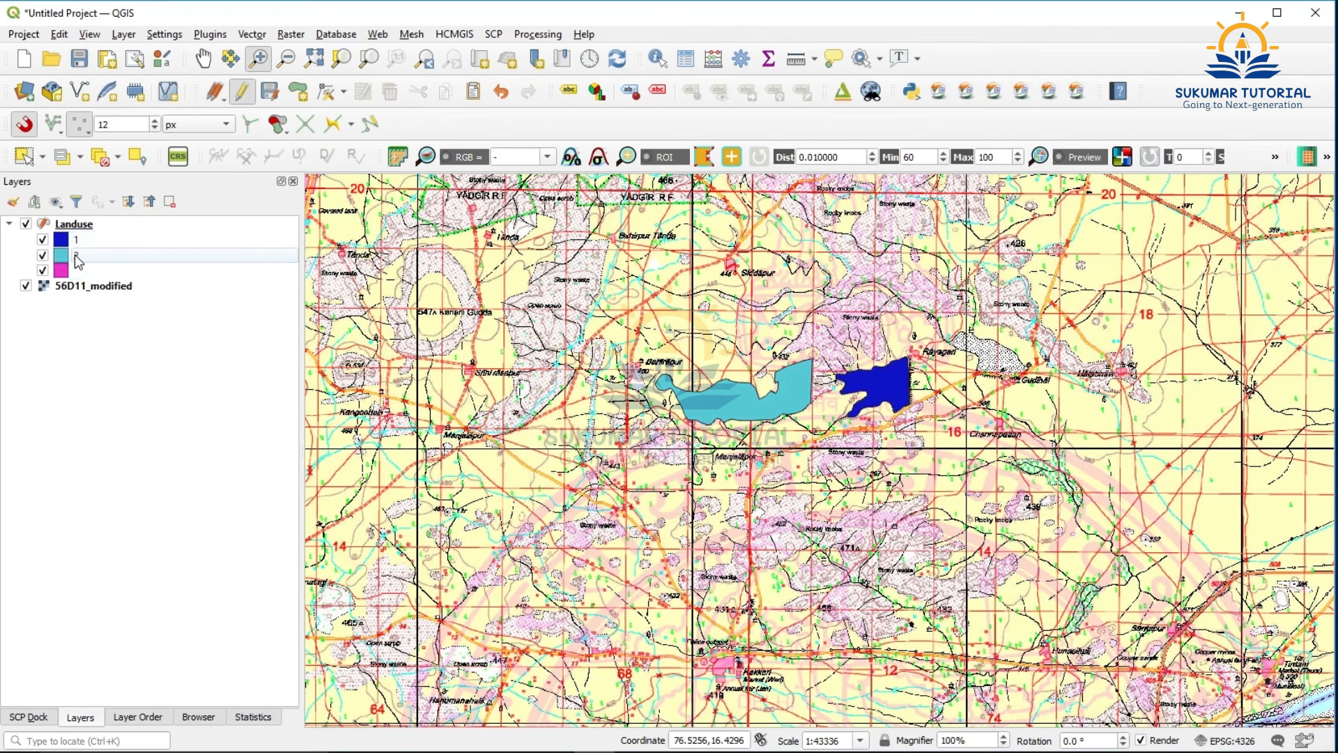
right_click(78, 260)
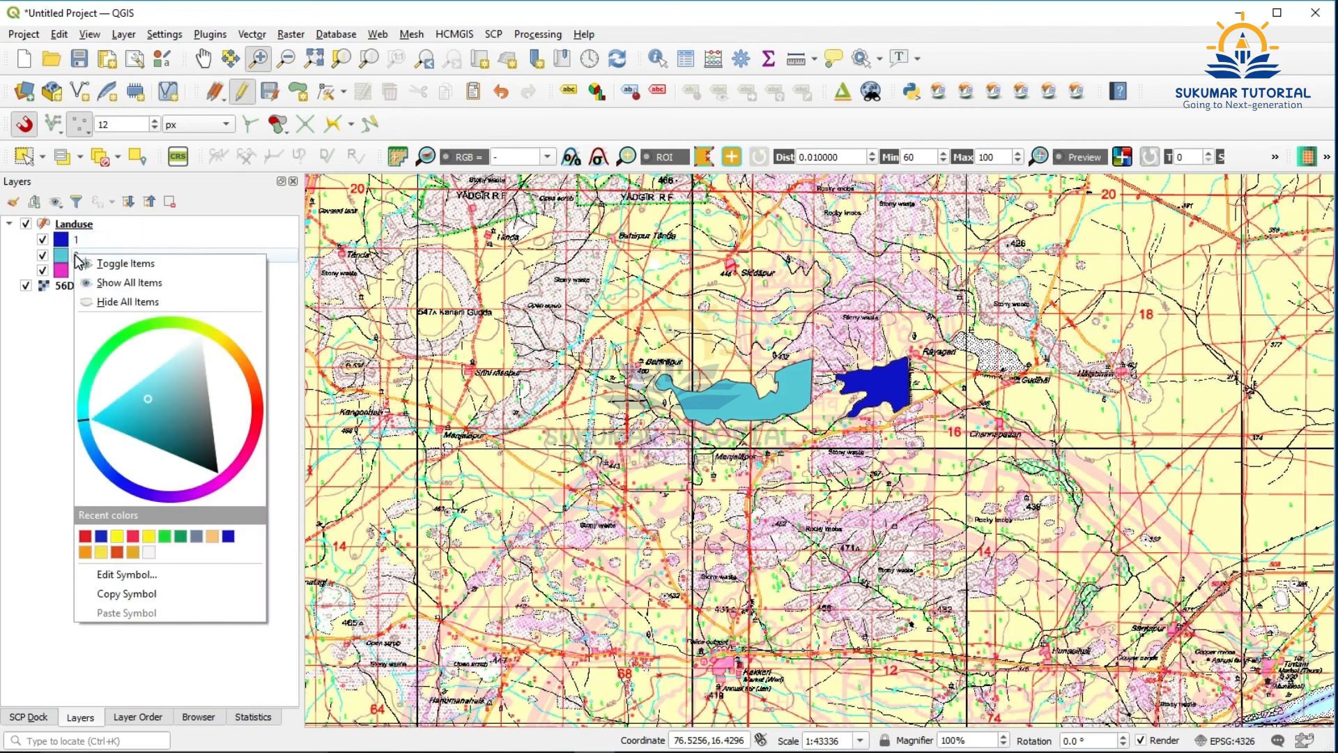
left_click(211, 535)
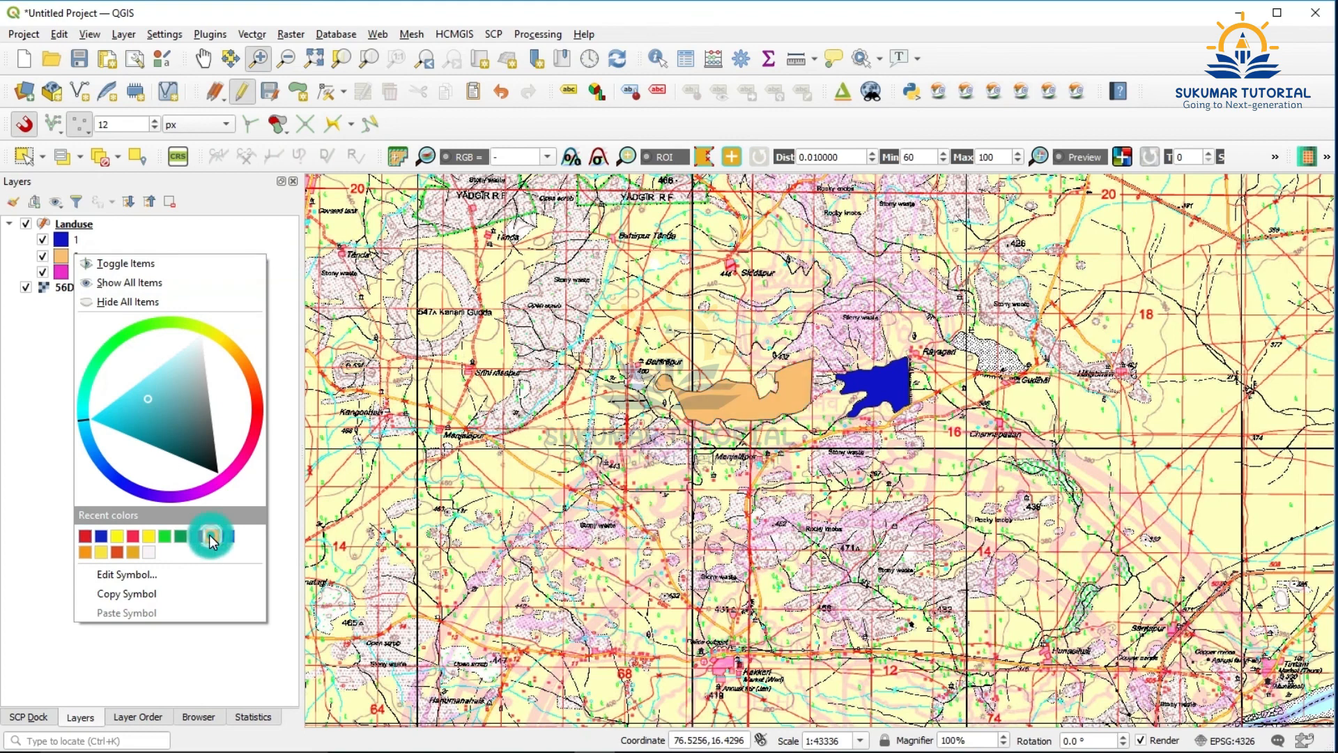
left_click(45, 338)
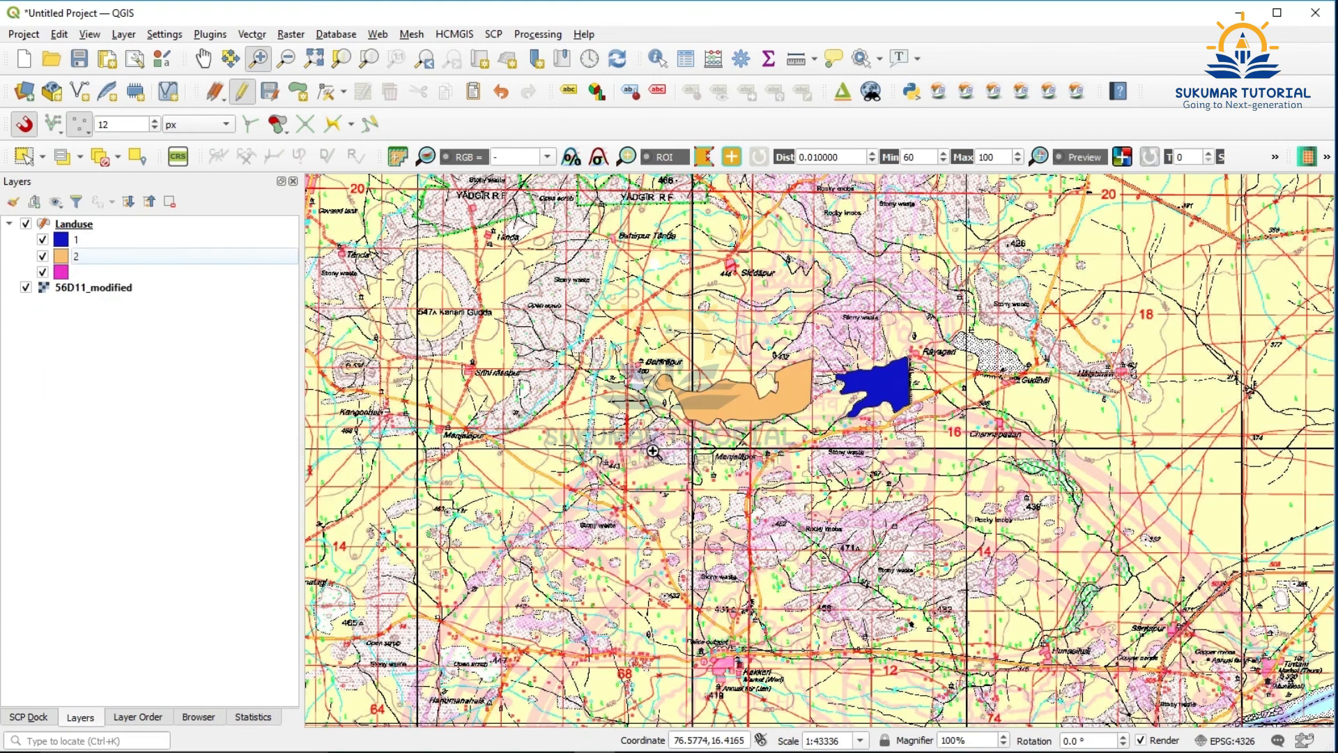